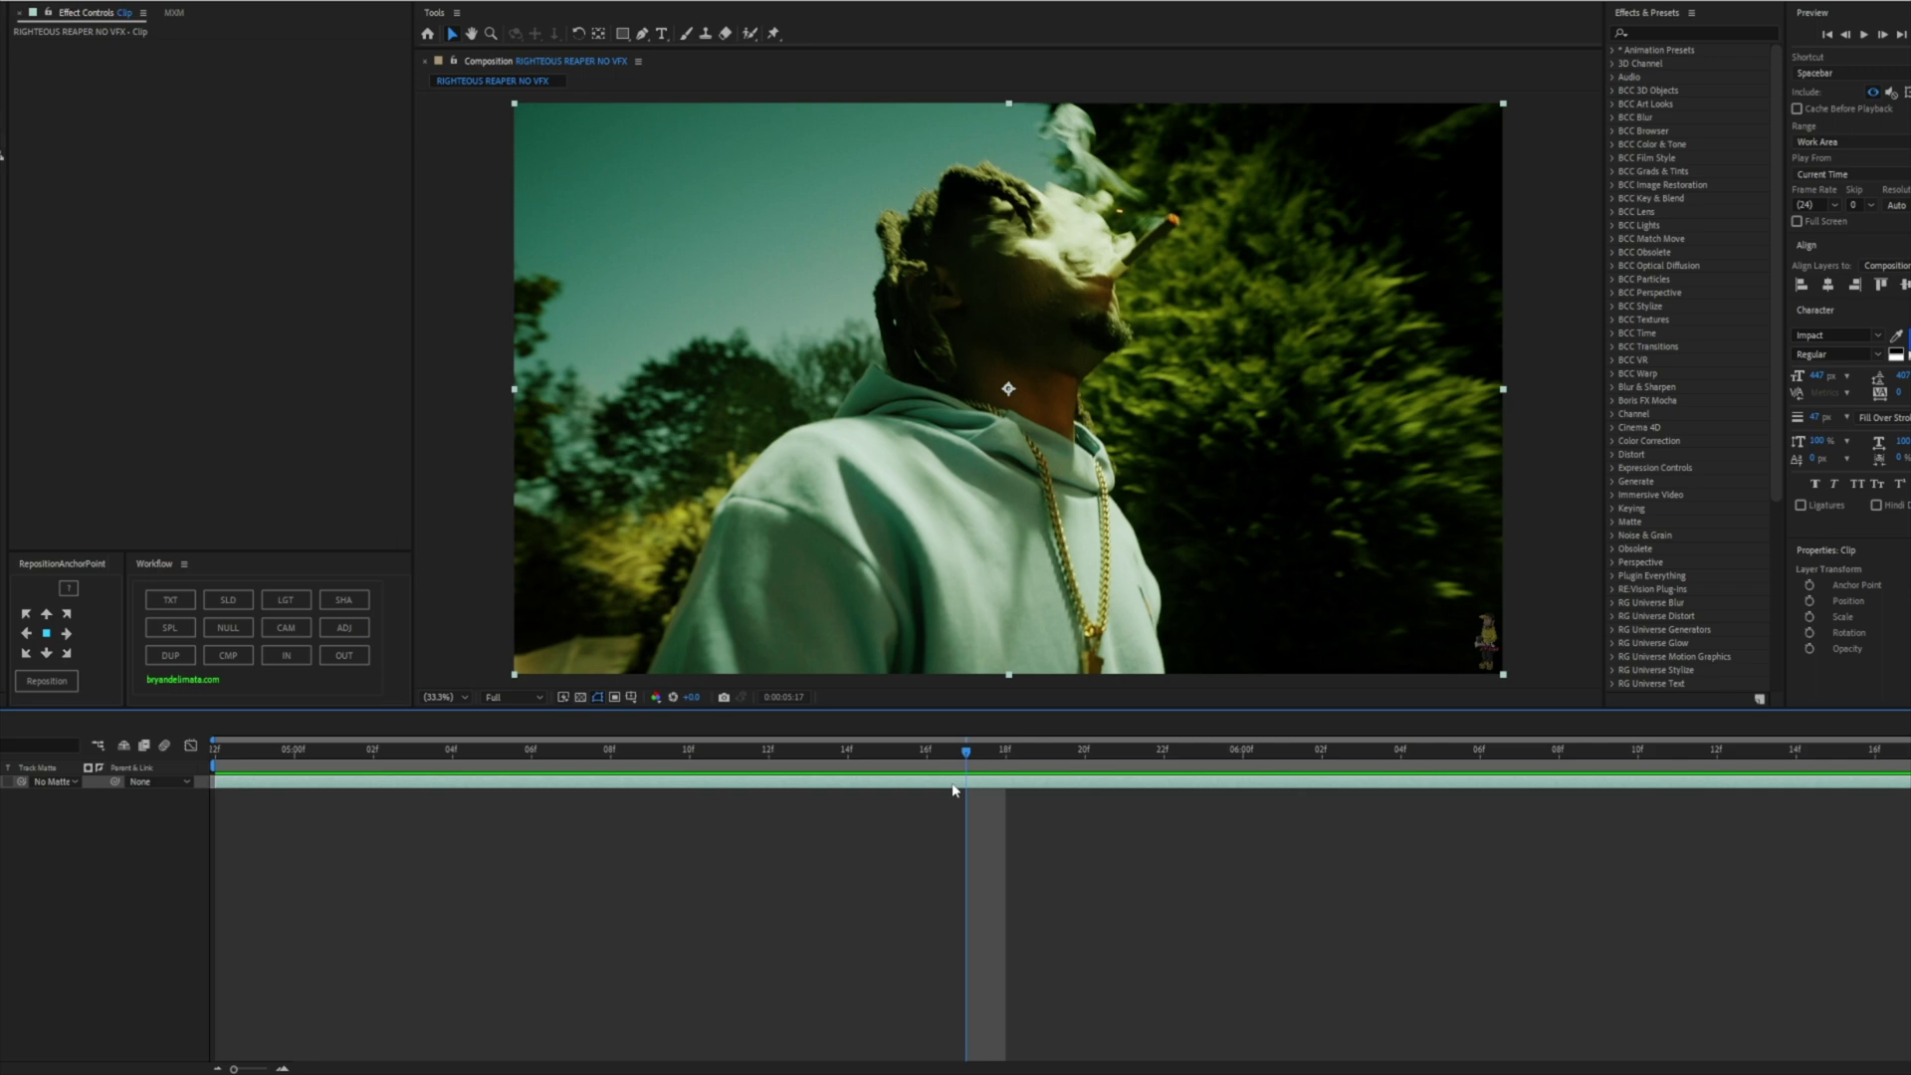
Apply the uni.Knoll Light Factory EZ effect to the clip
key("ctrl+space")
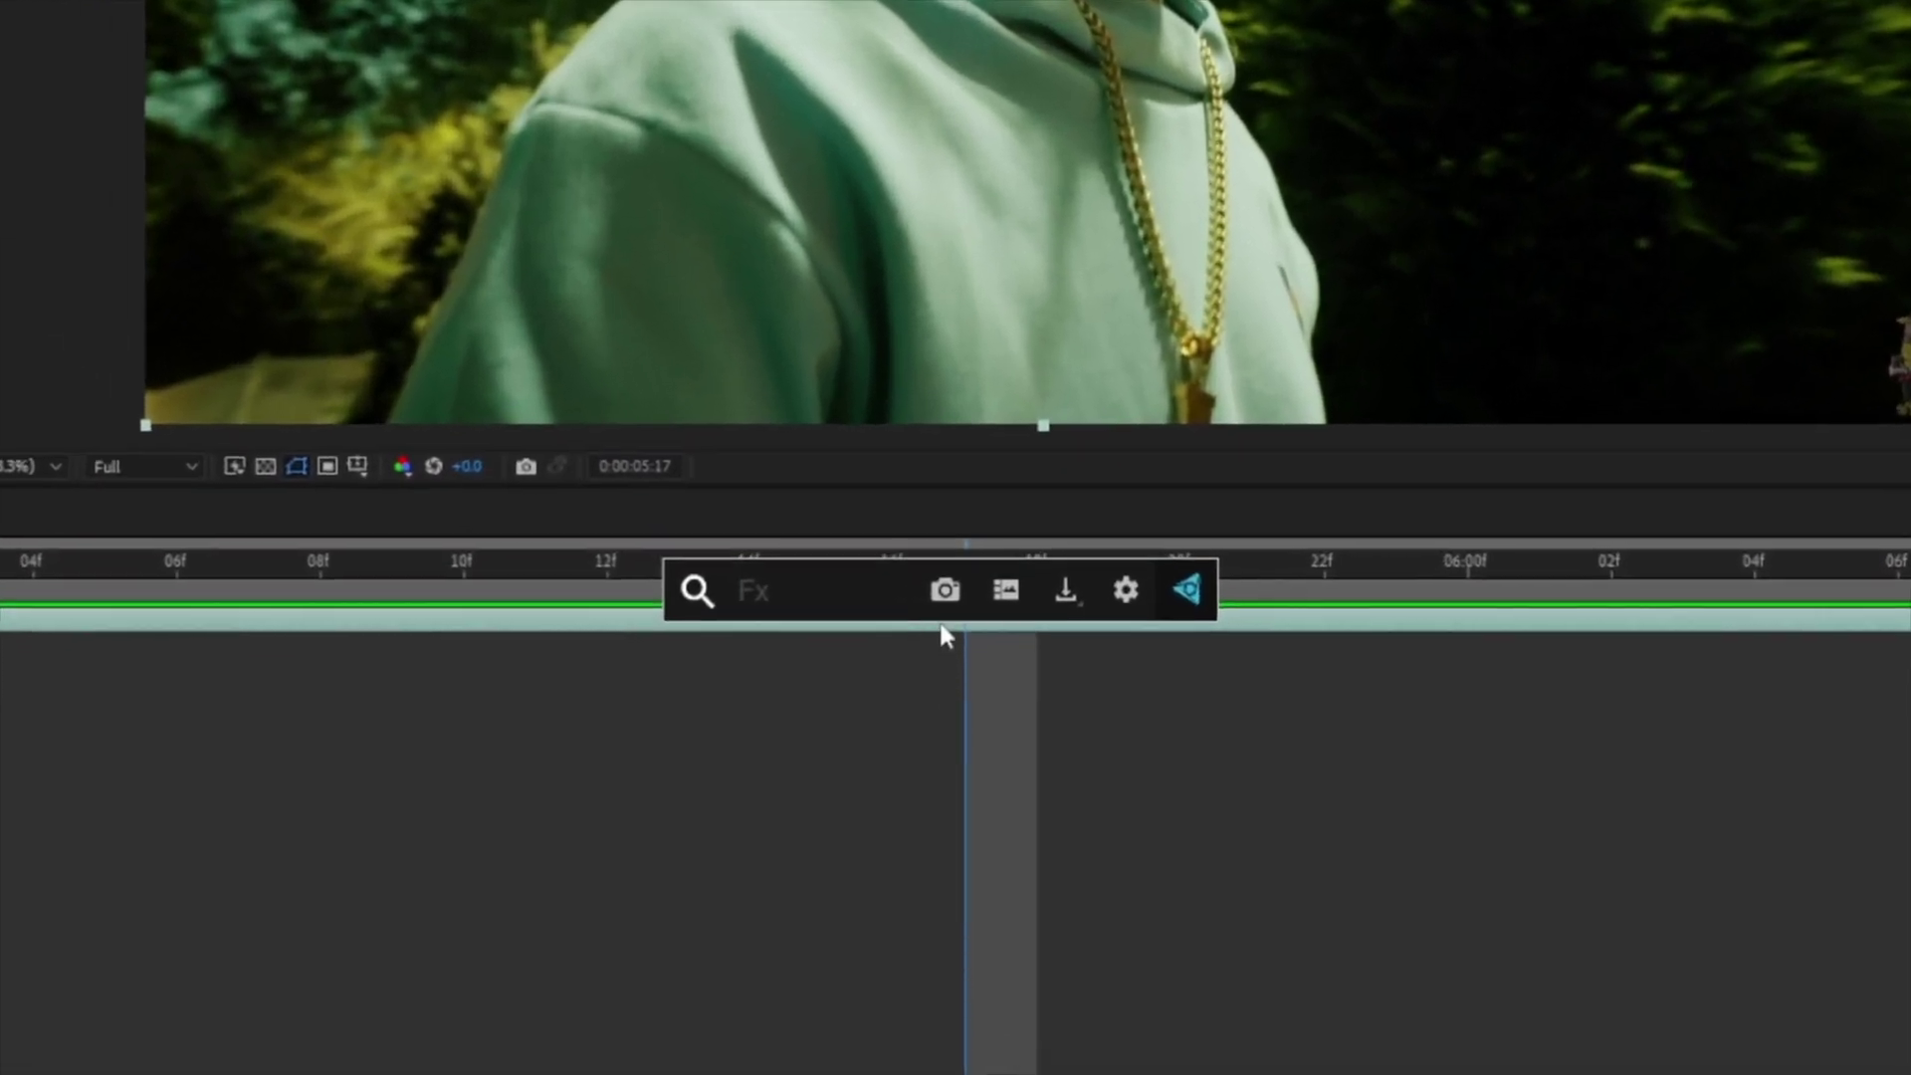
type("knoll light faco")
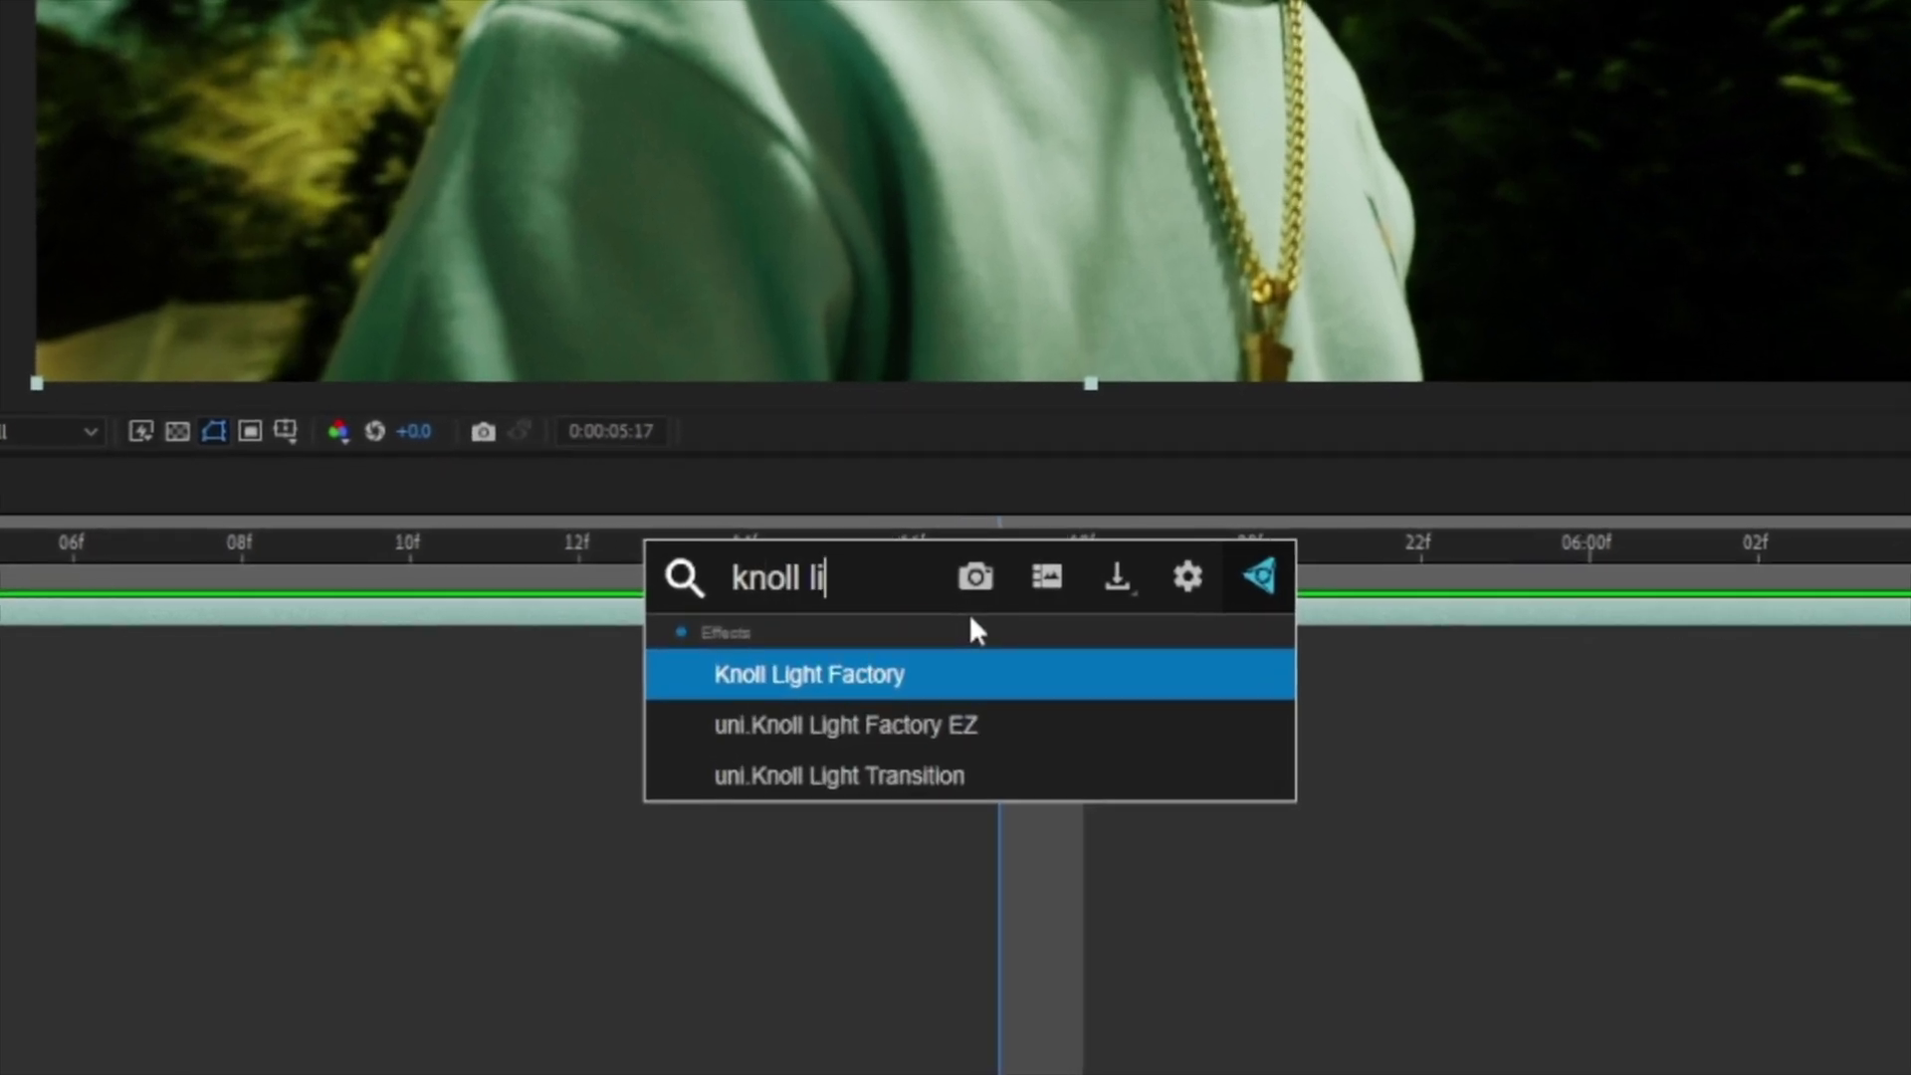
key("BackSpace")
type("tory")
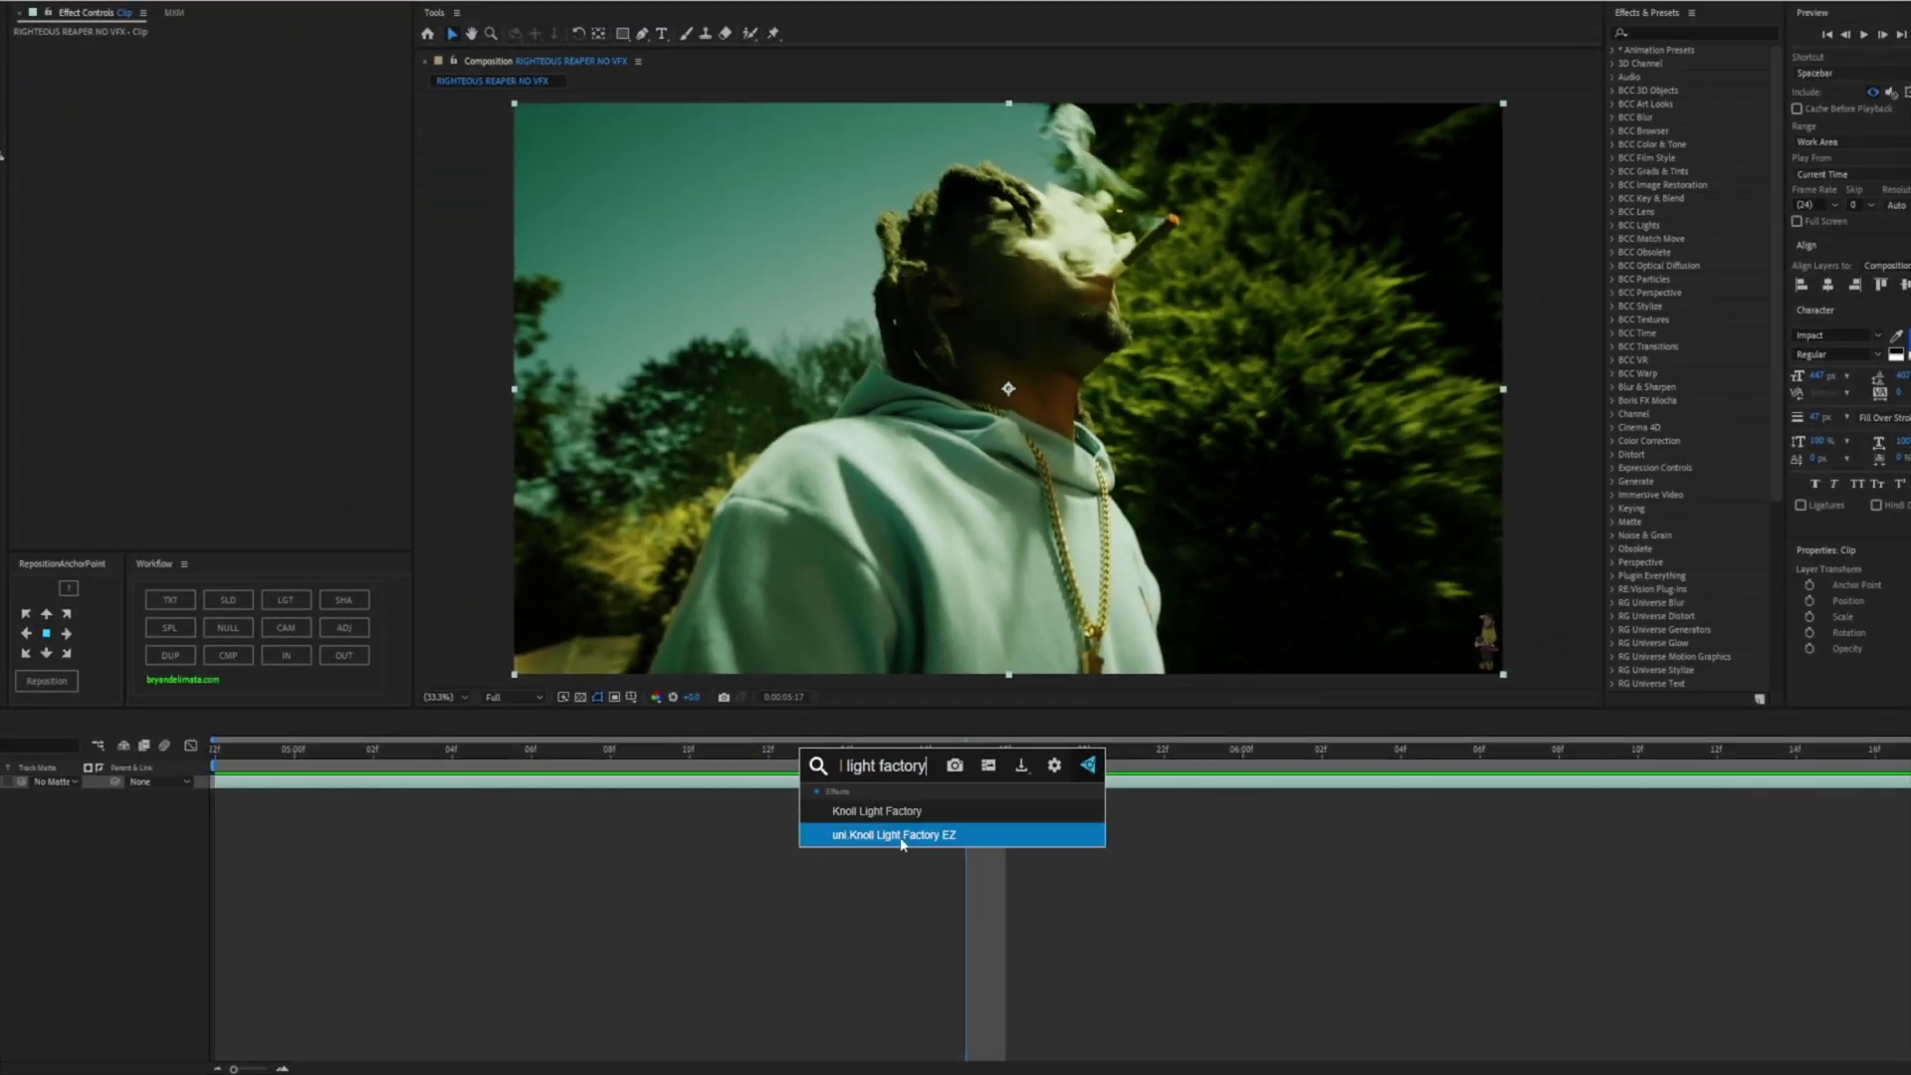
left_click(935, 836)
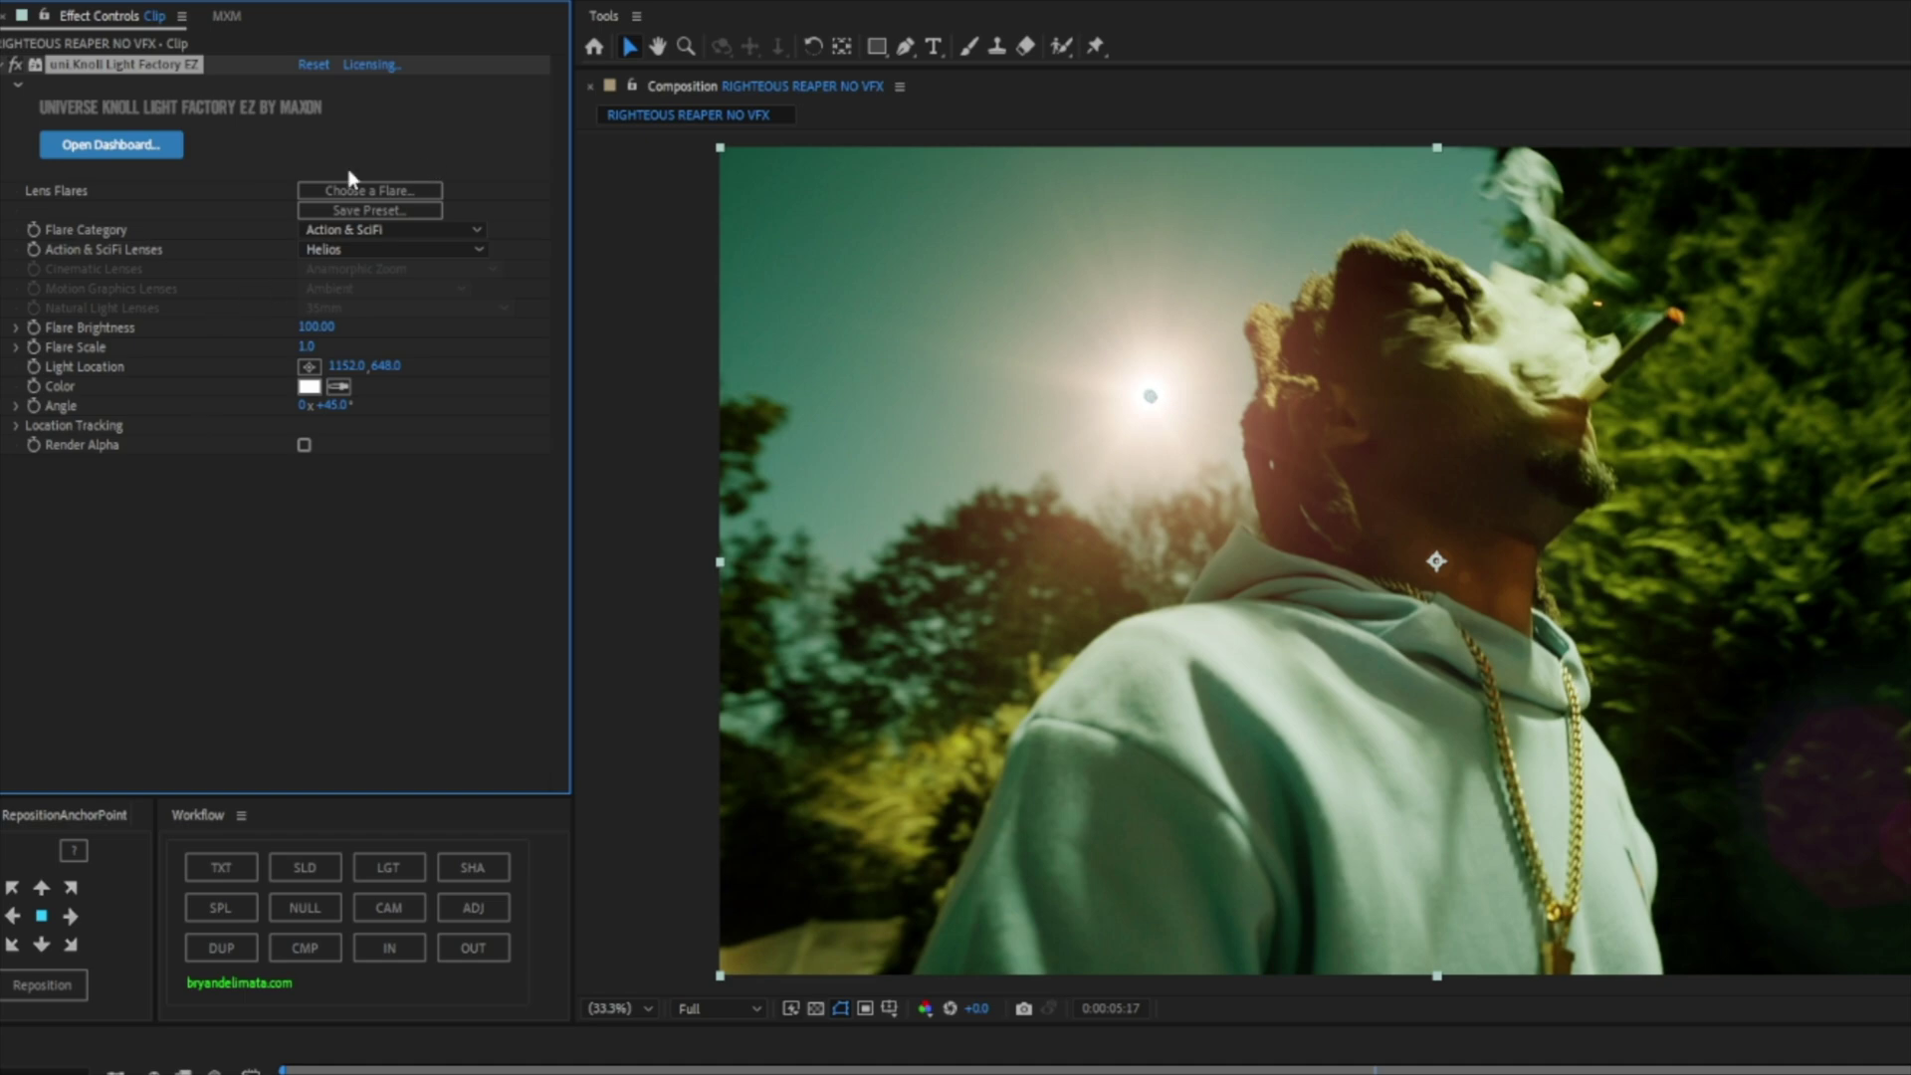
Choose the Desert Digital lens flare preset from the effect's flare library and close the RG Universe Dashboard
left_click(387, 194)
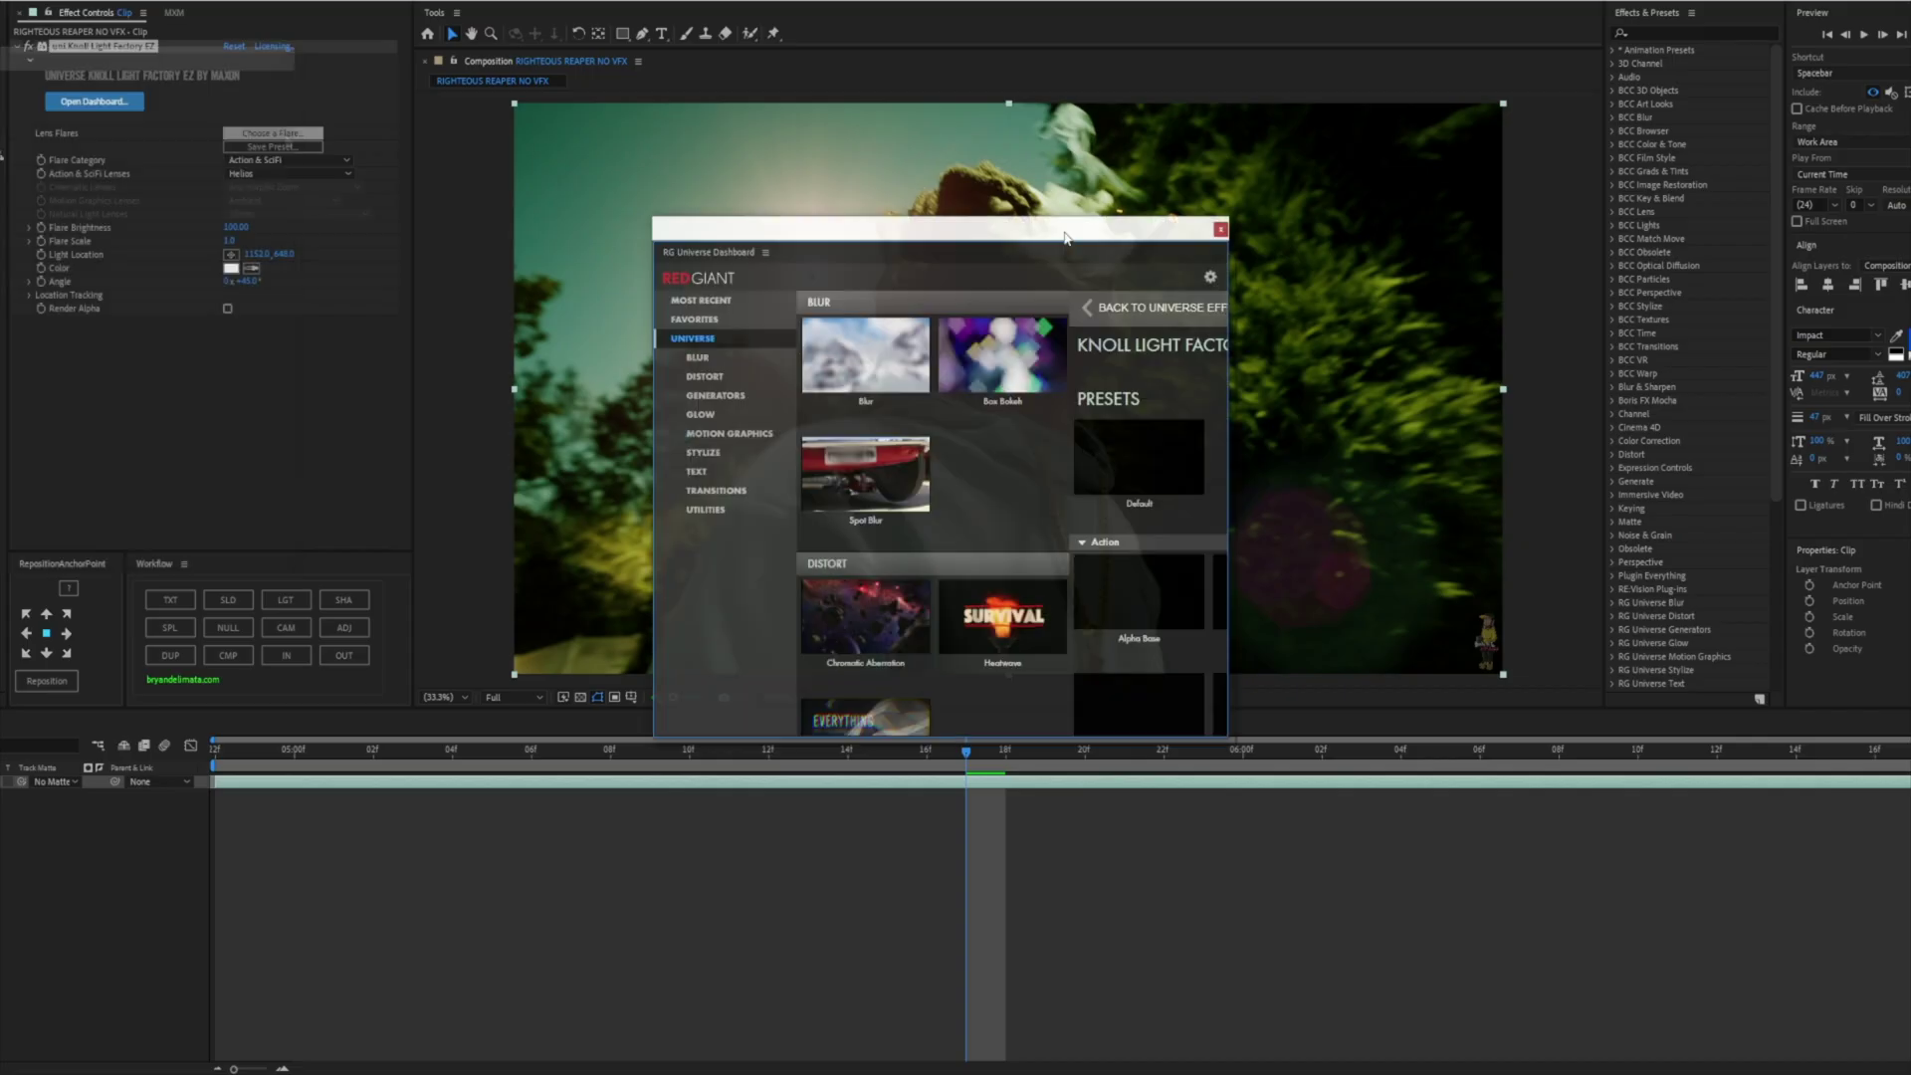
scroll(1450, 776, "down", 2)
scroll(1094, 677, "down", 2)
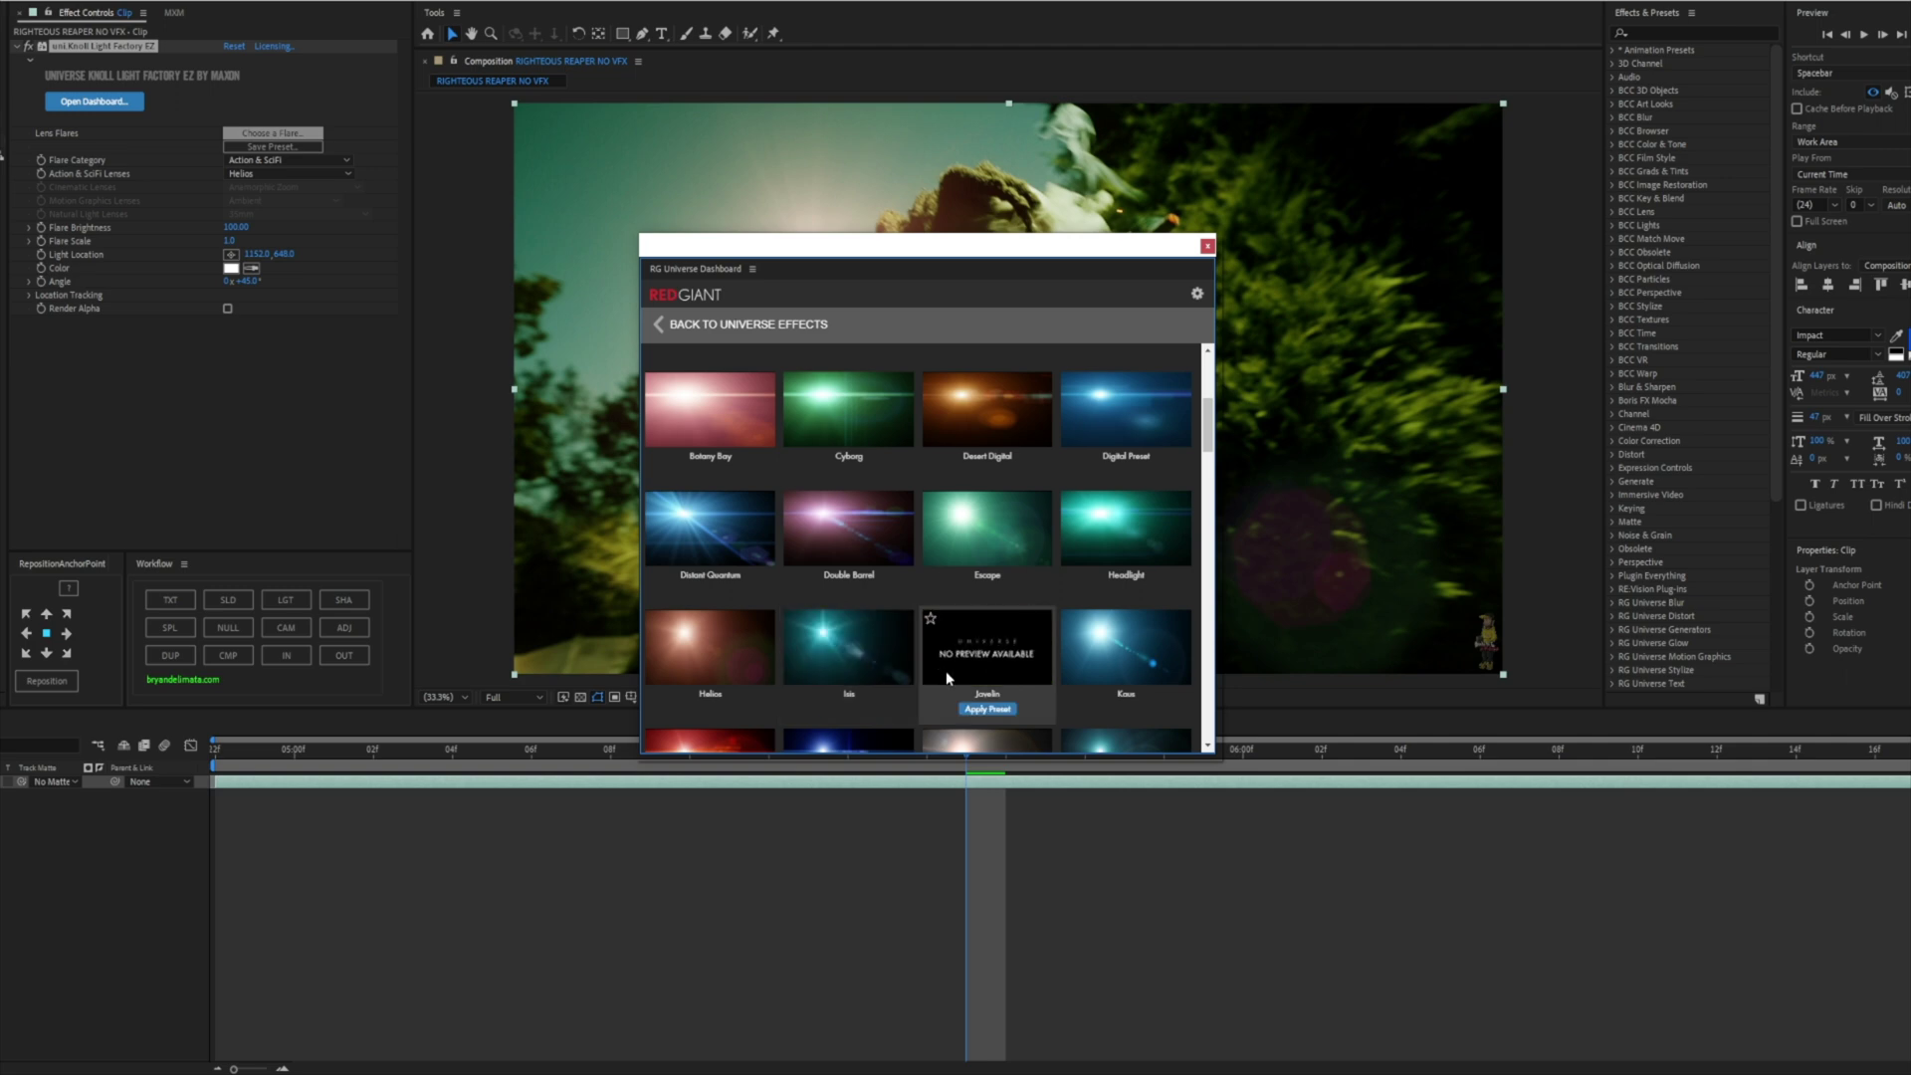
scroll(945, 670, "up", 2)
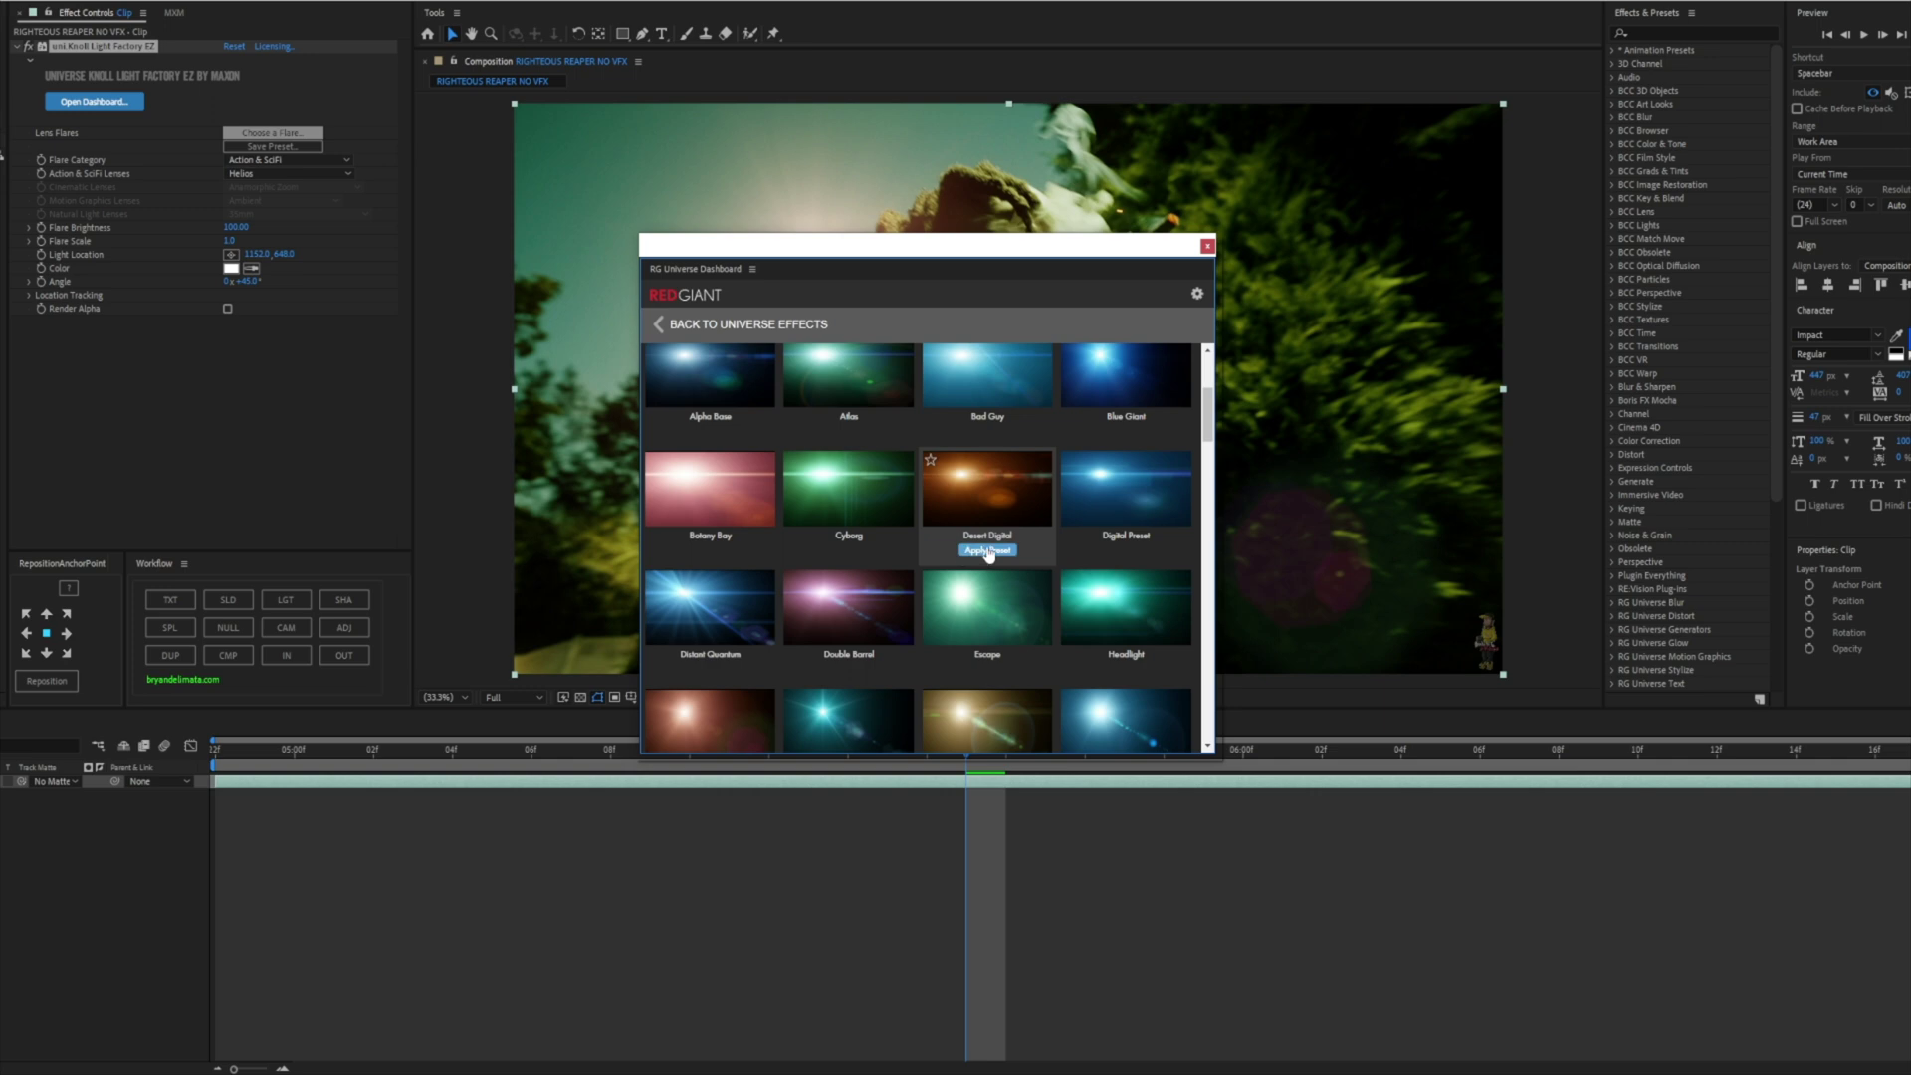
left_click(988, 553)
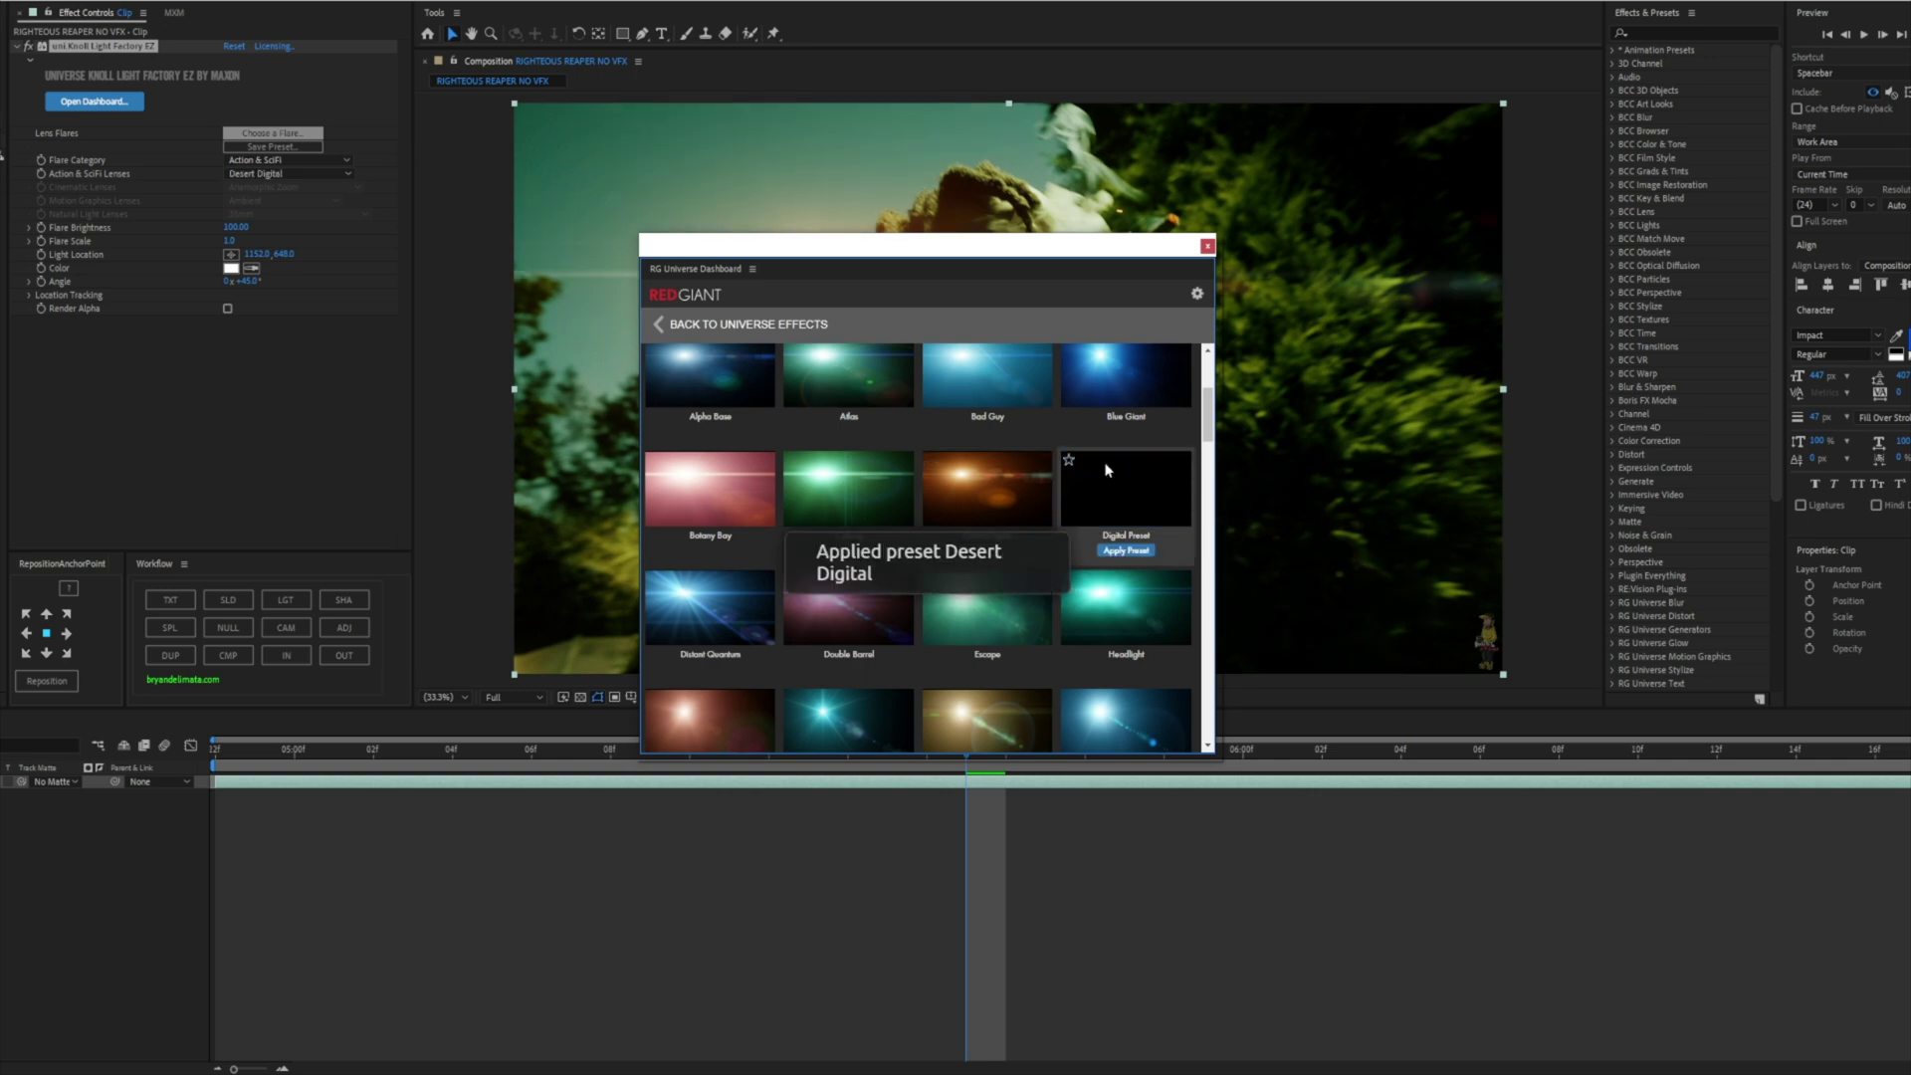
left_click(1207, 246)
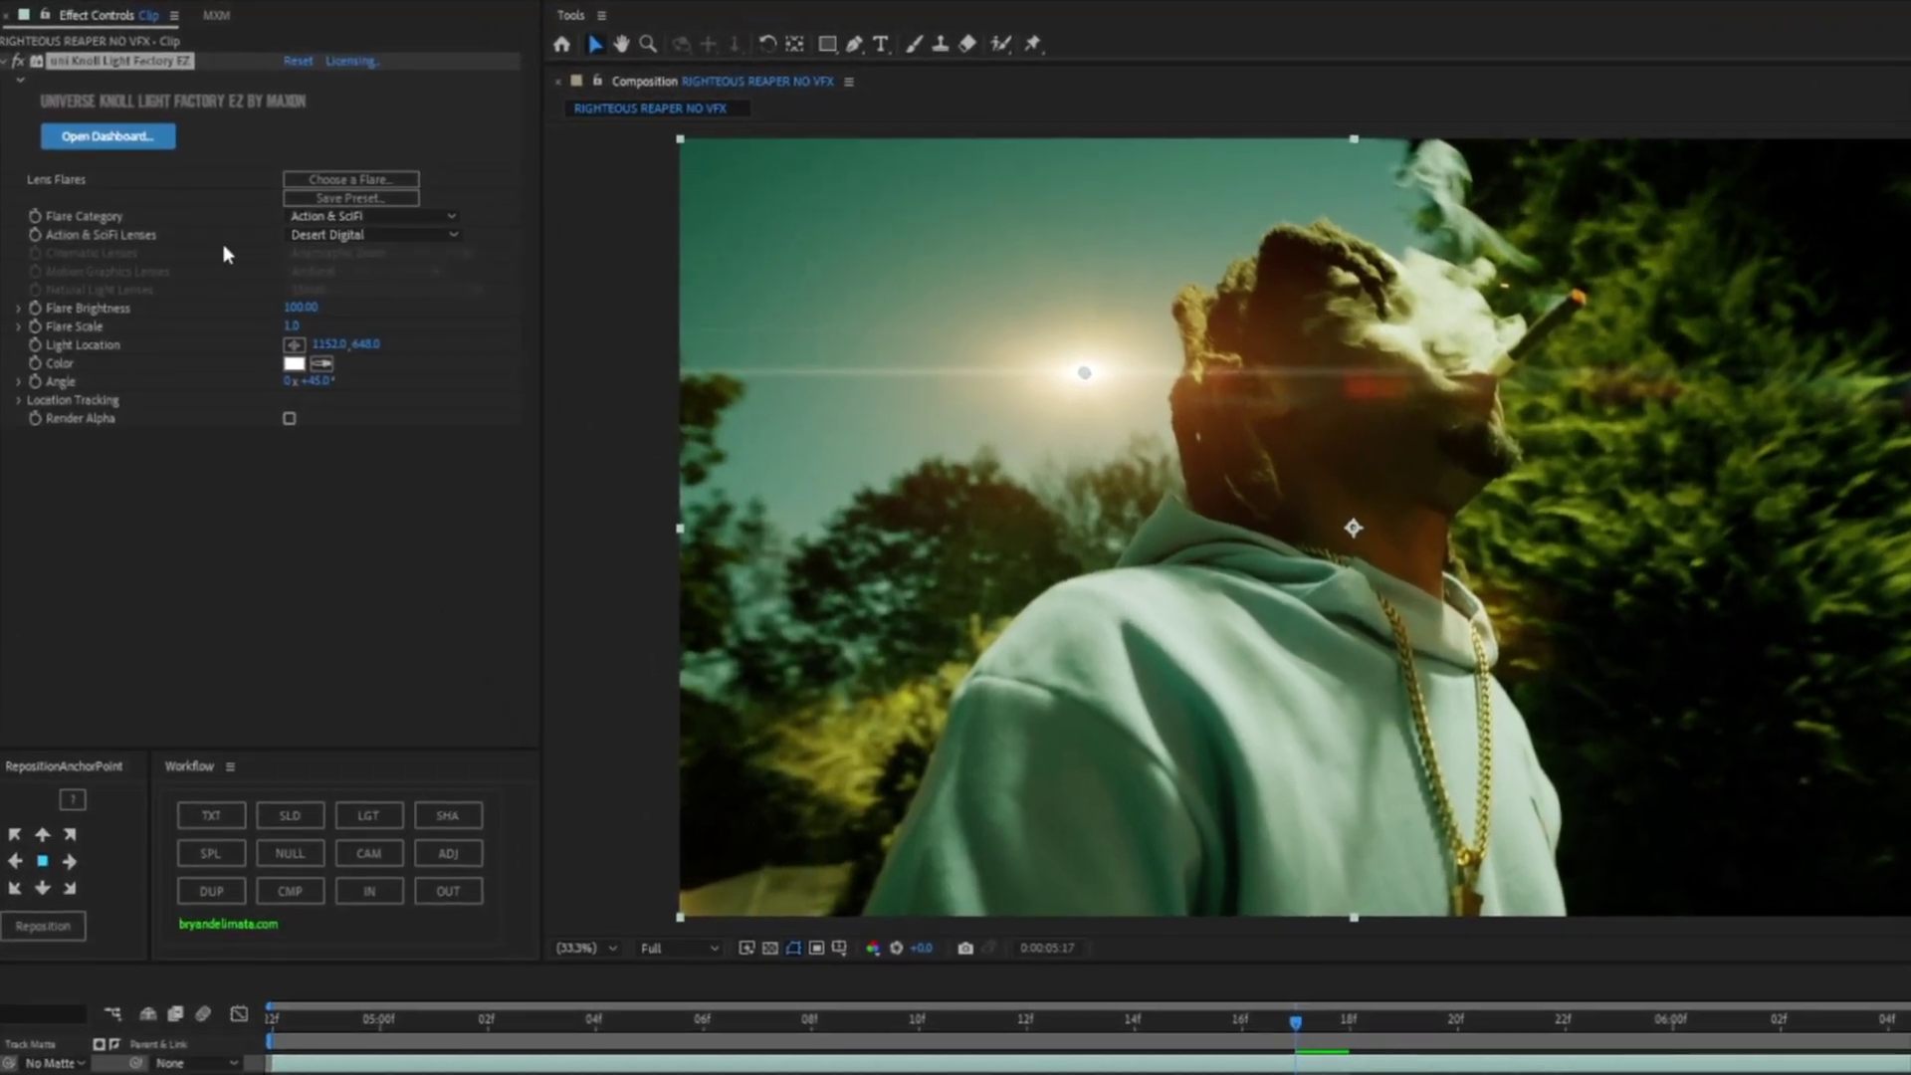
left_click(373, 234)
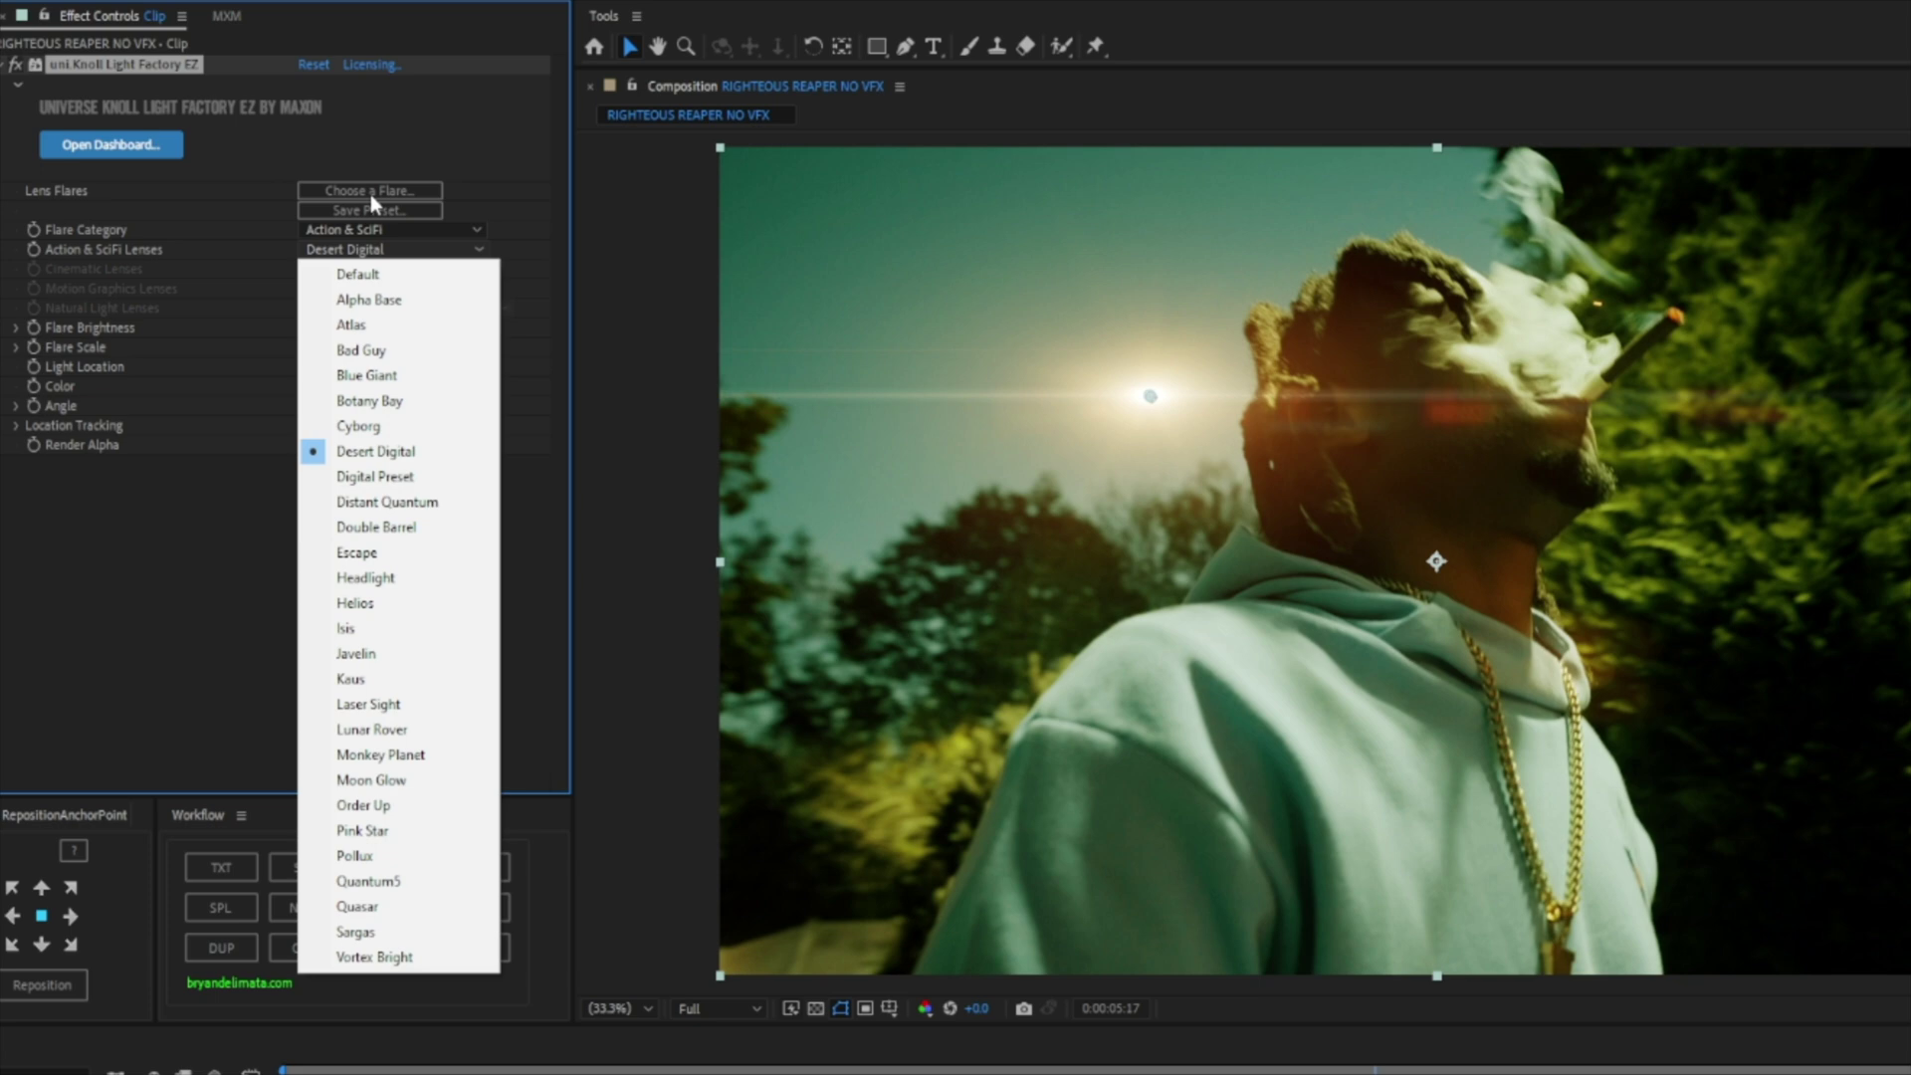
left_click(360, 255)
left_click(418, 231)
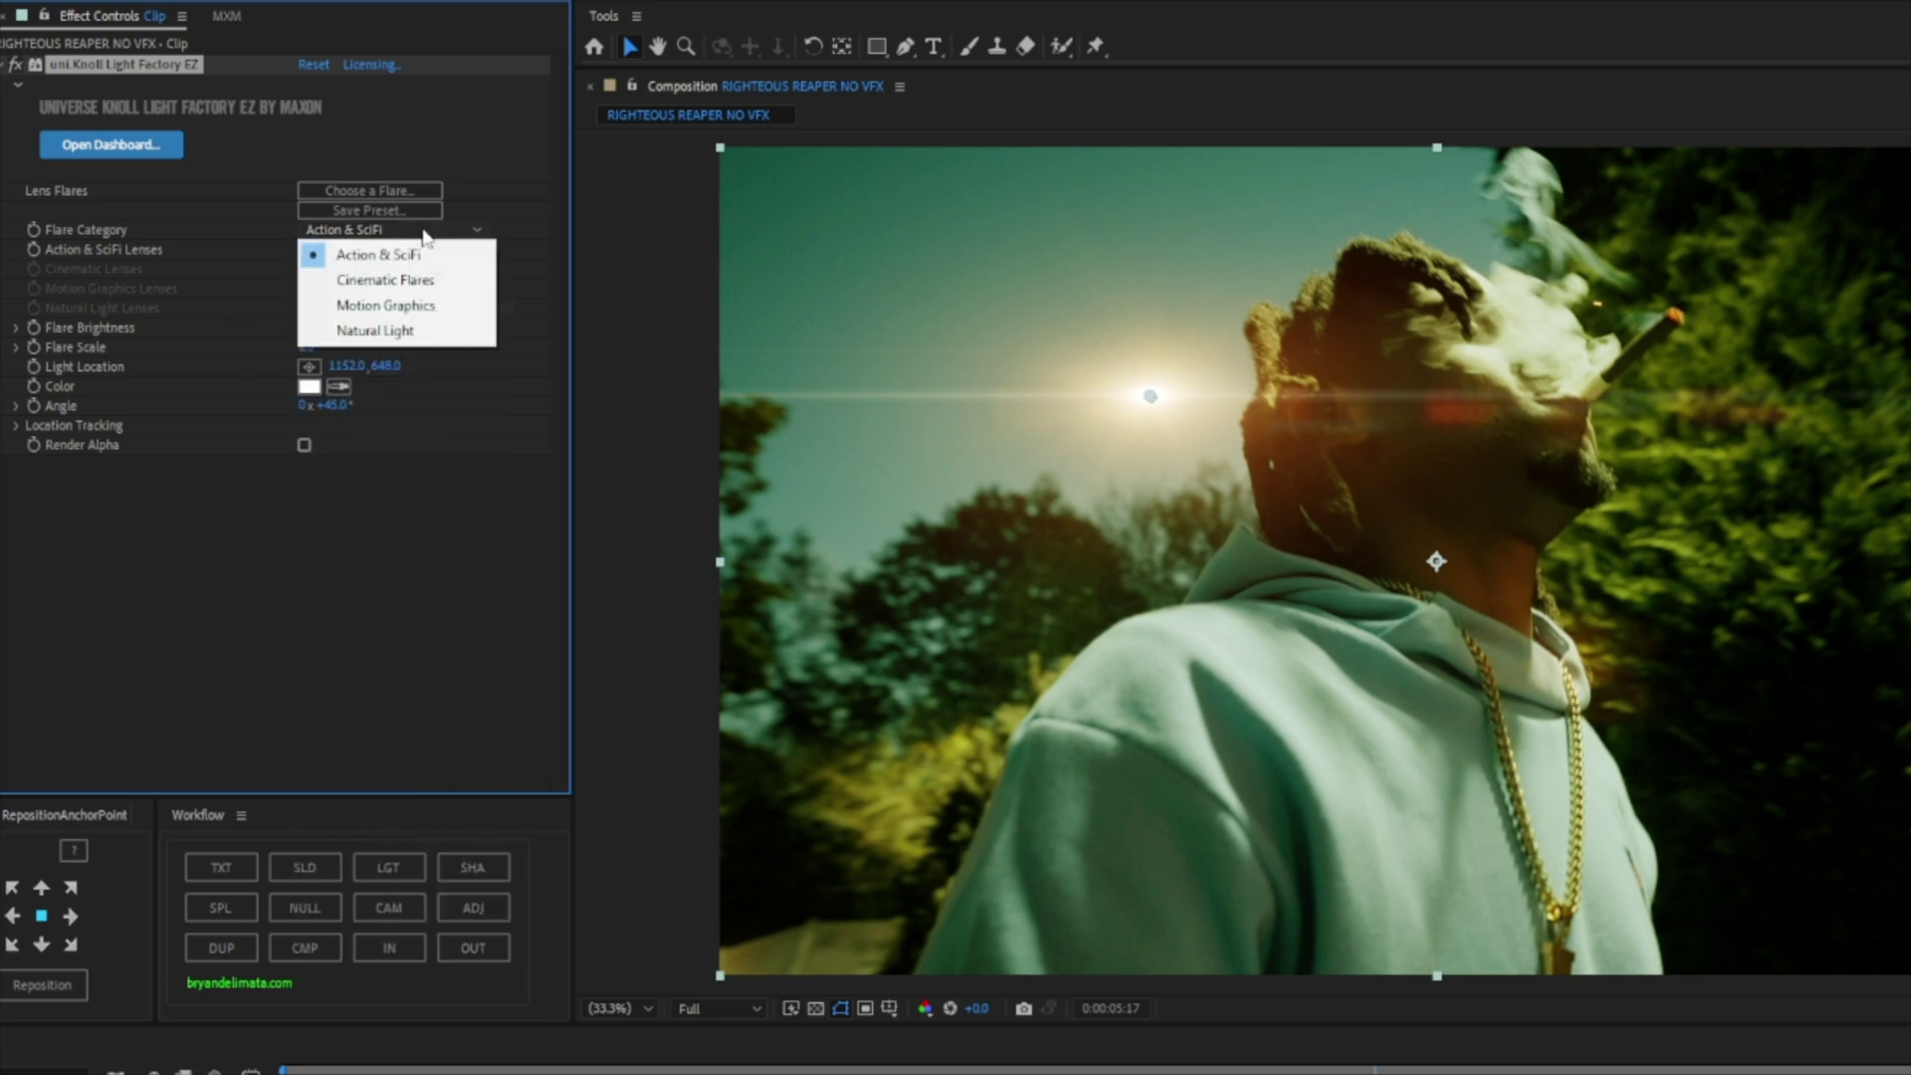
Change the lens flare's color to a saturated orange
left_click(308, 386)
left_click_drag(41, 421, 1105, 463)
left_click_drag(846, 537, 1047, 517)
left_click_drag(1075, 557, 1071, 647)
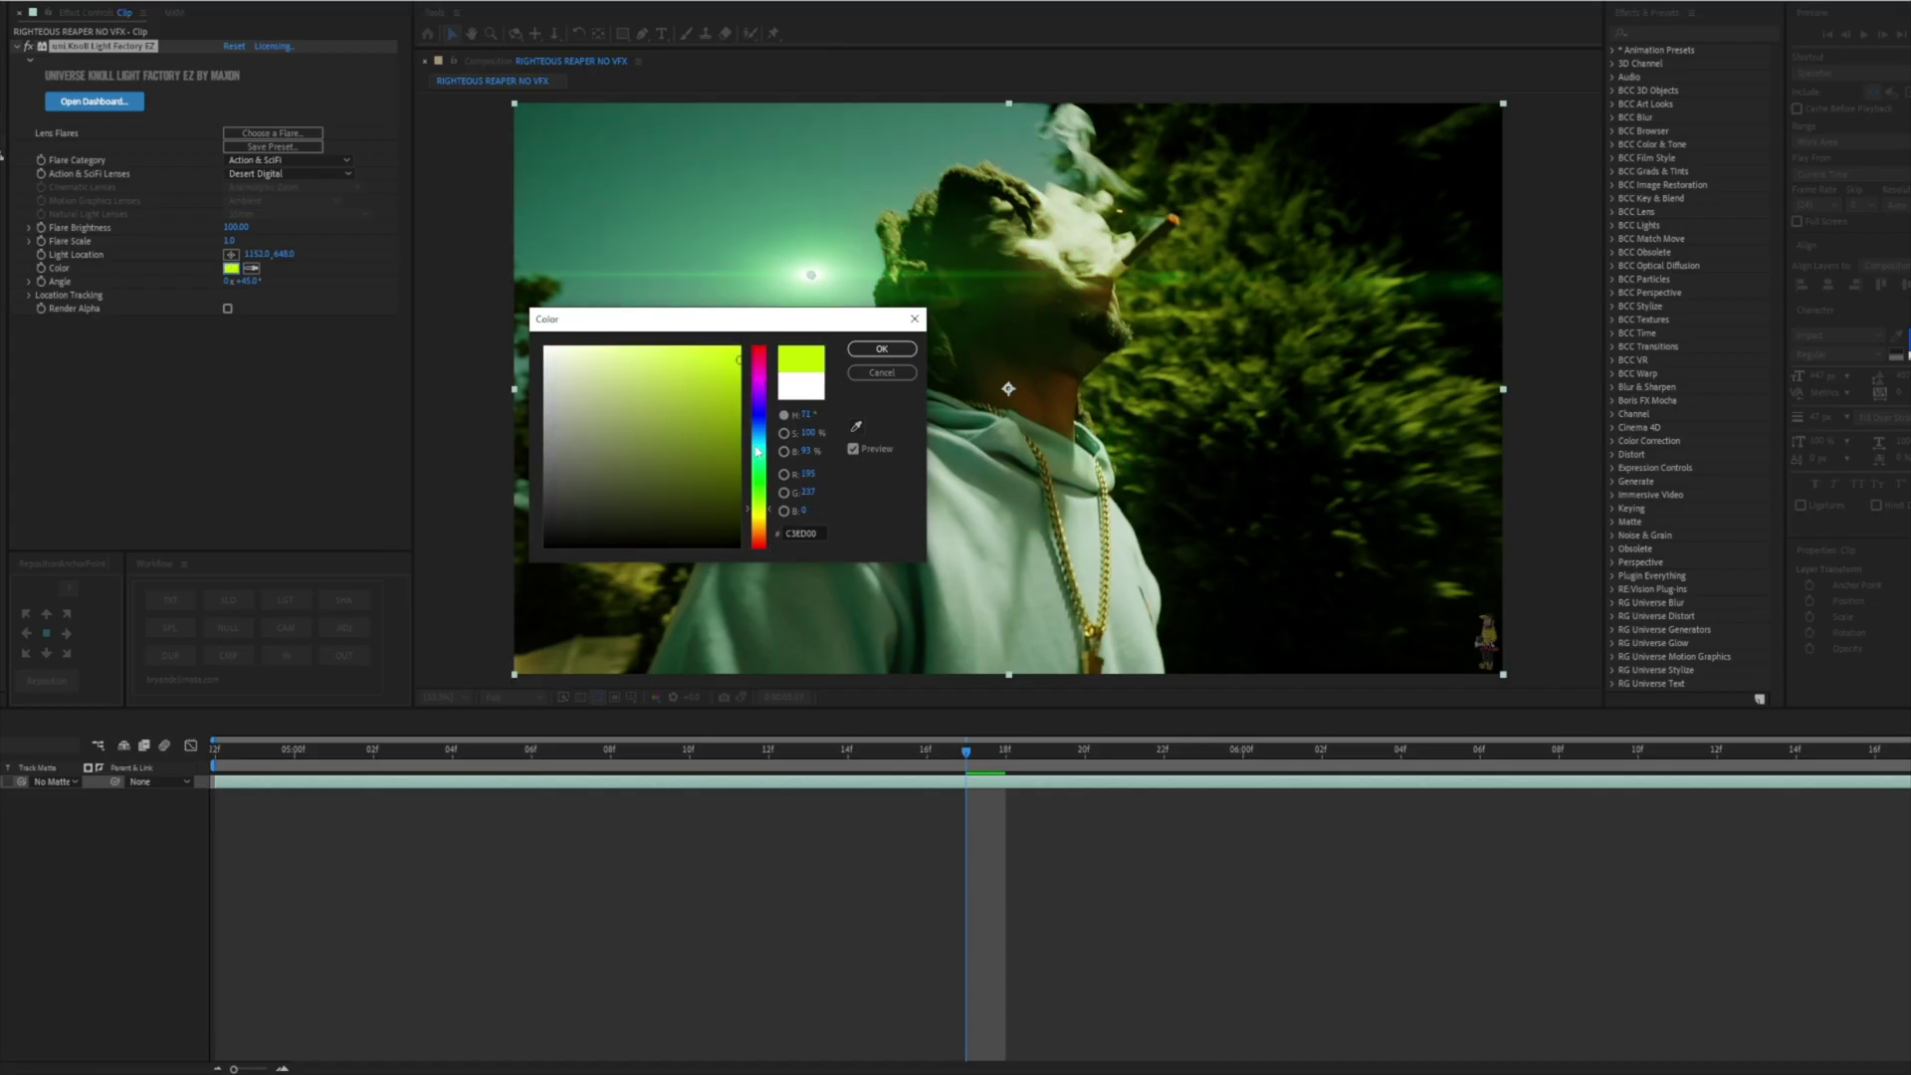
mouse_move(756, 452)
left_mouse_down()
mouse_move(758, 379)
mouse_move(740, 448)
left_mouse_up()
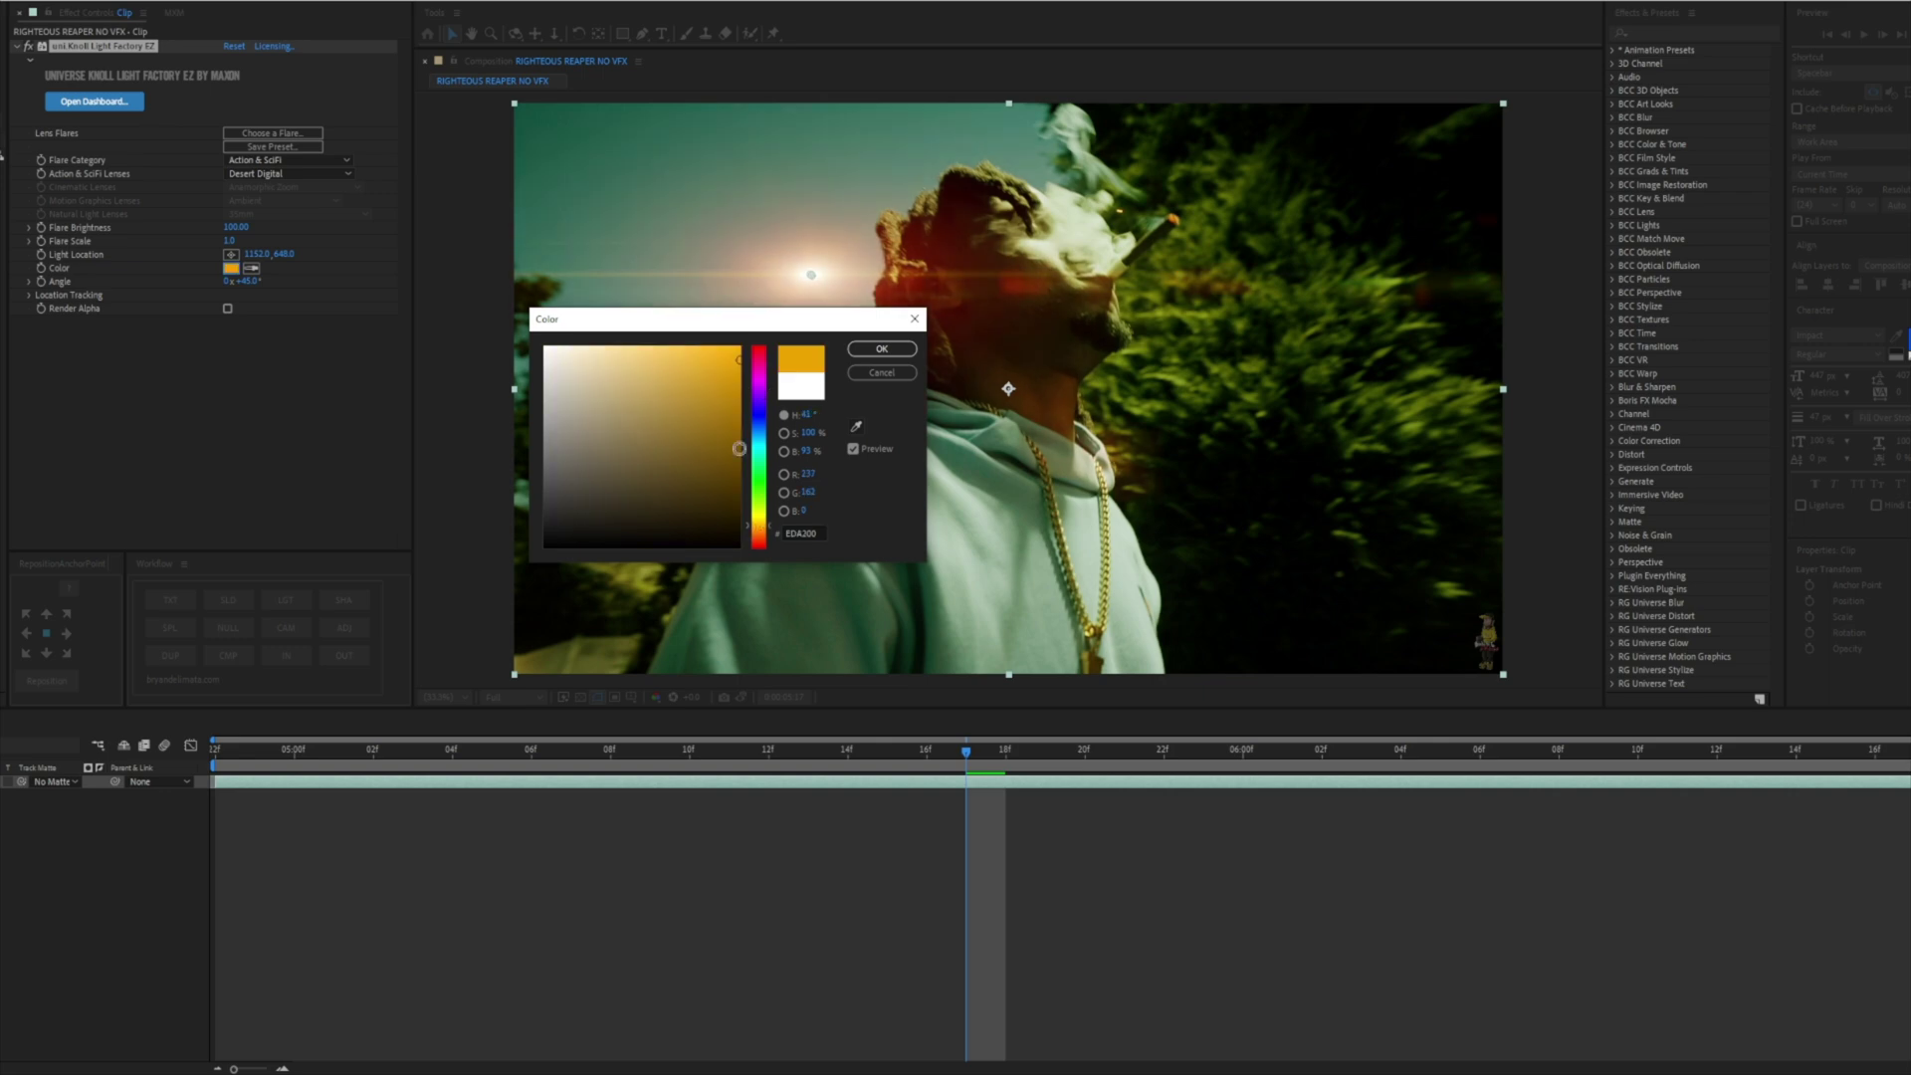
left_click(897, 353)
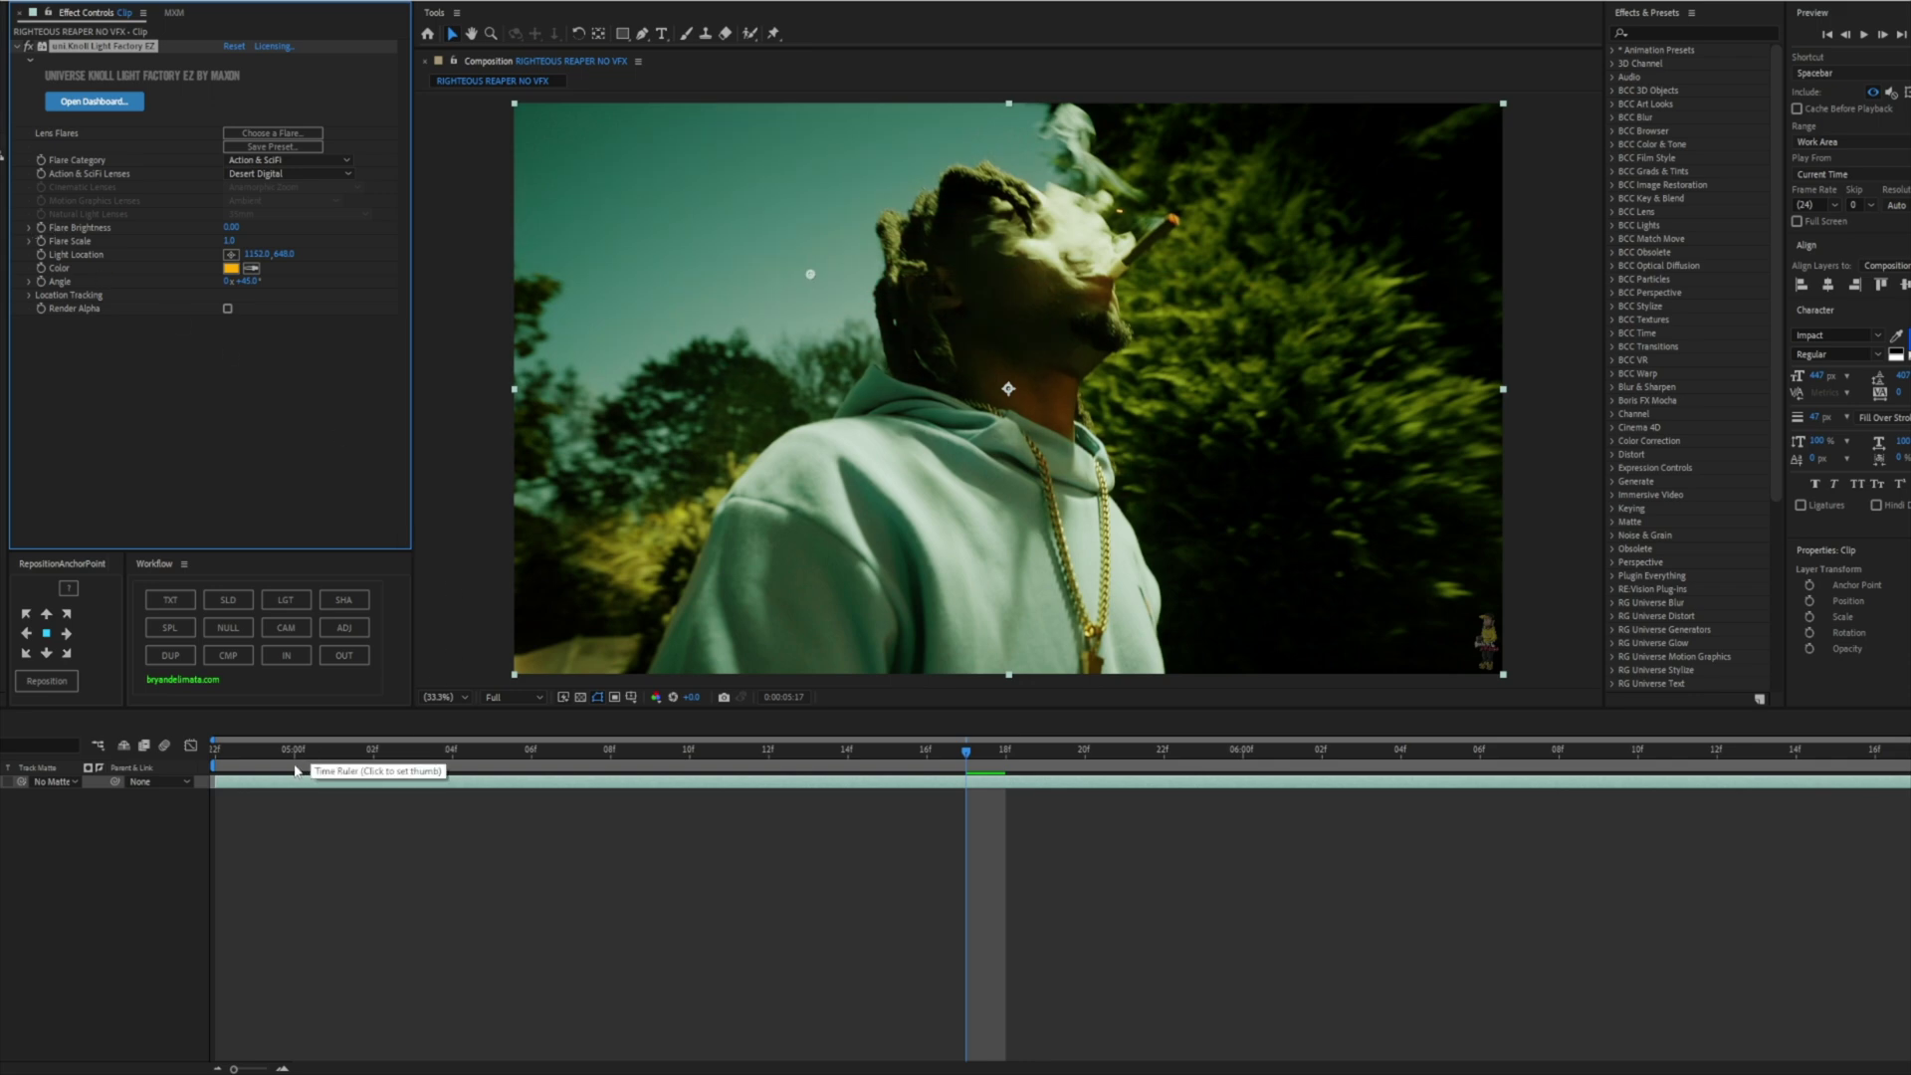
At 0:00:04:22, start keyframing Light Location and place the flare point on the lighter flame between the hands
left_click_drag(294, 765, 215, 770)
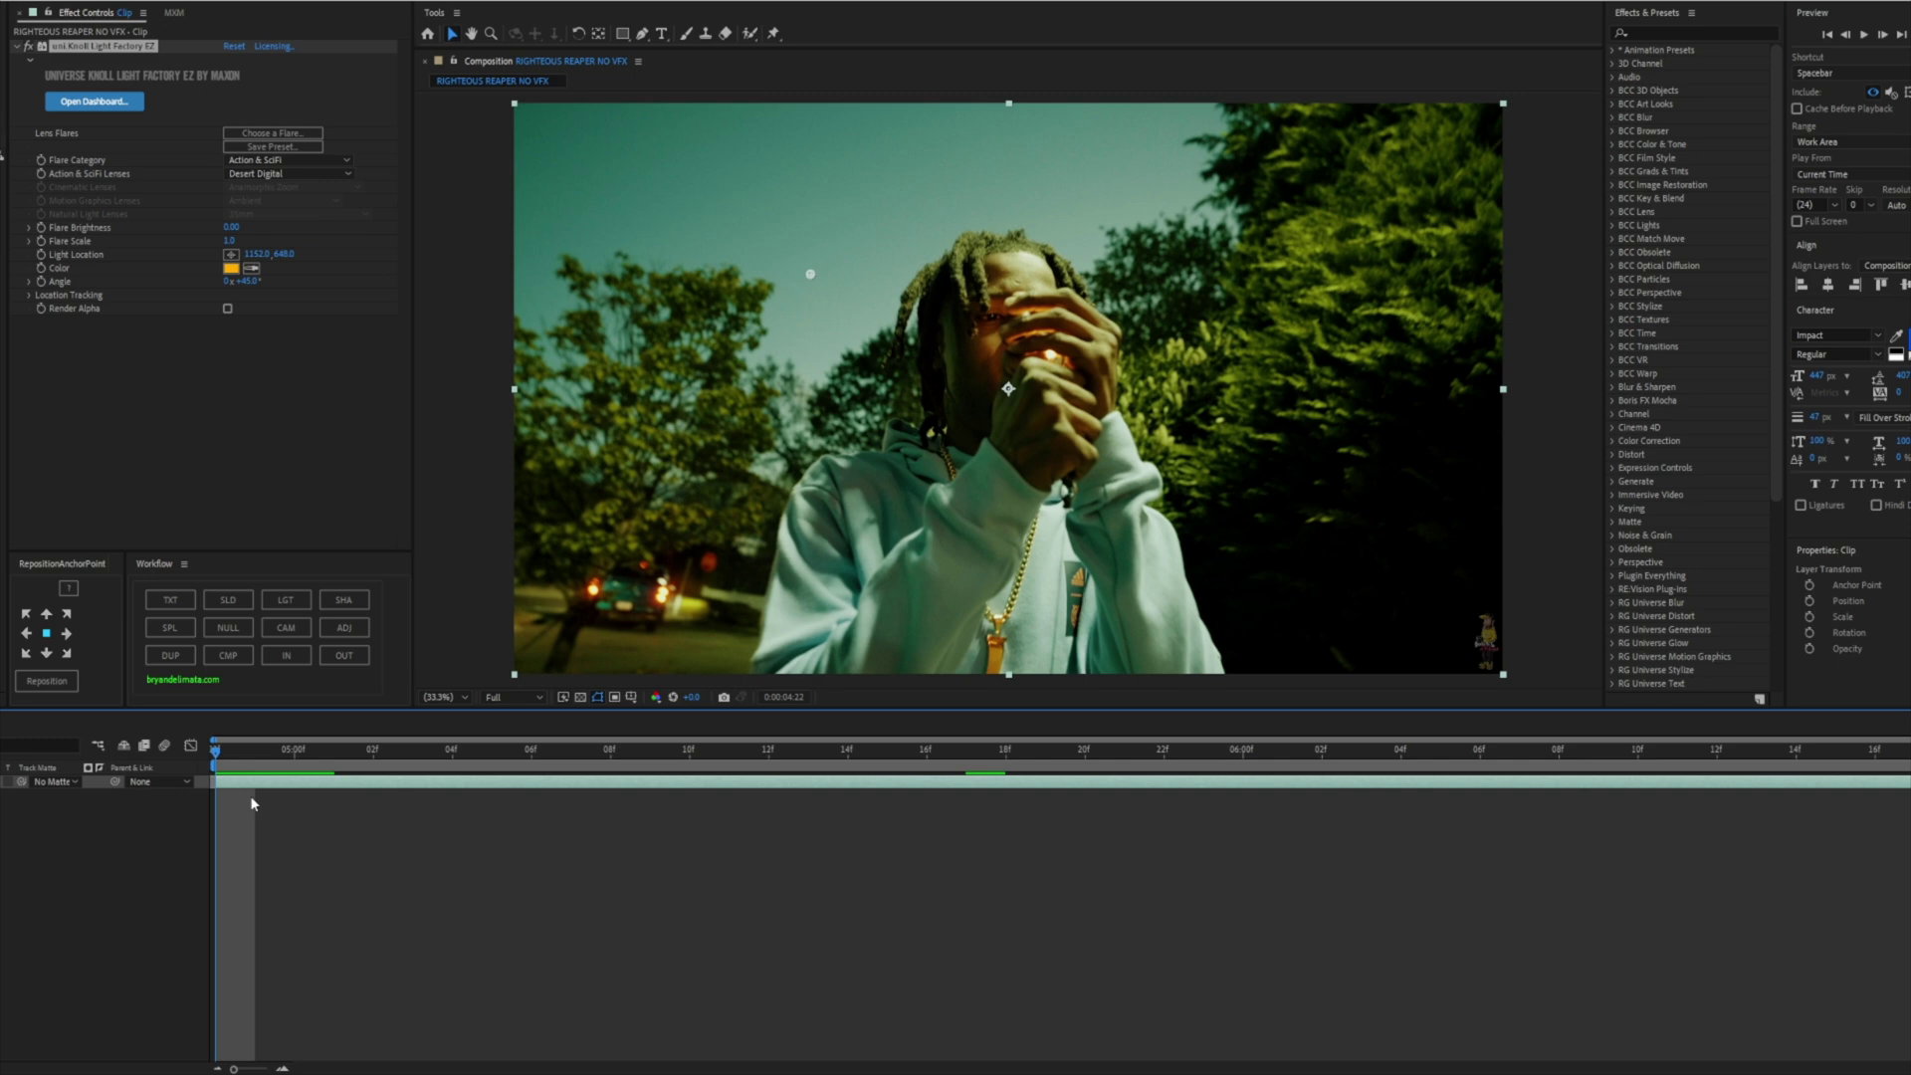
left_click(39, 257)
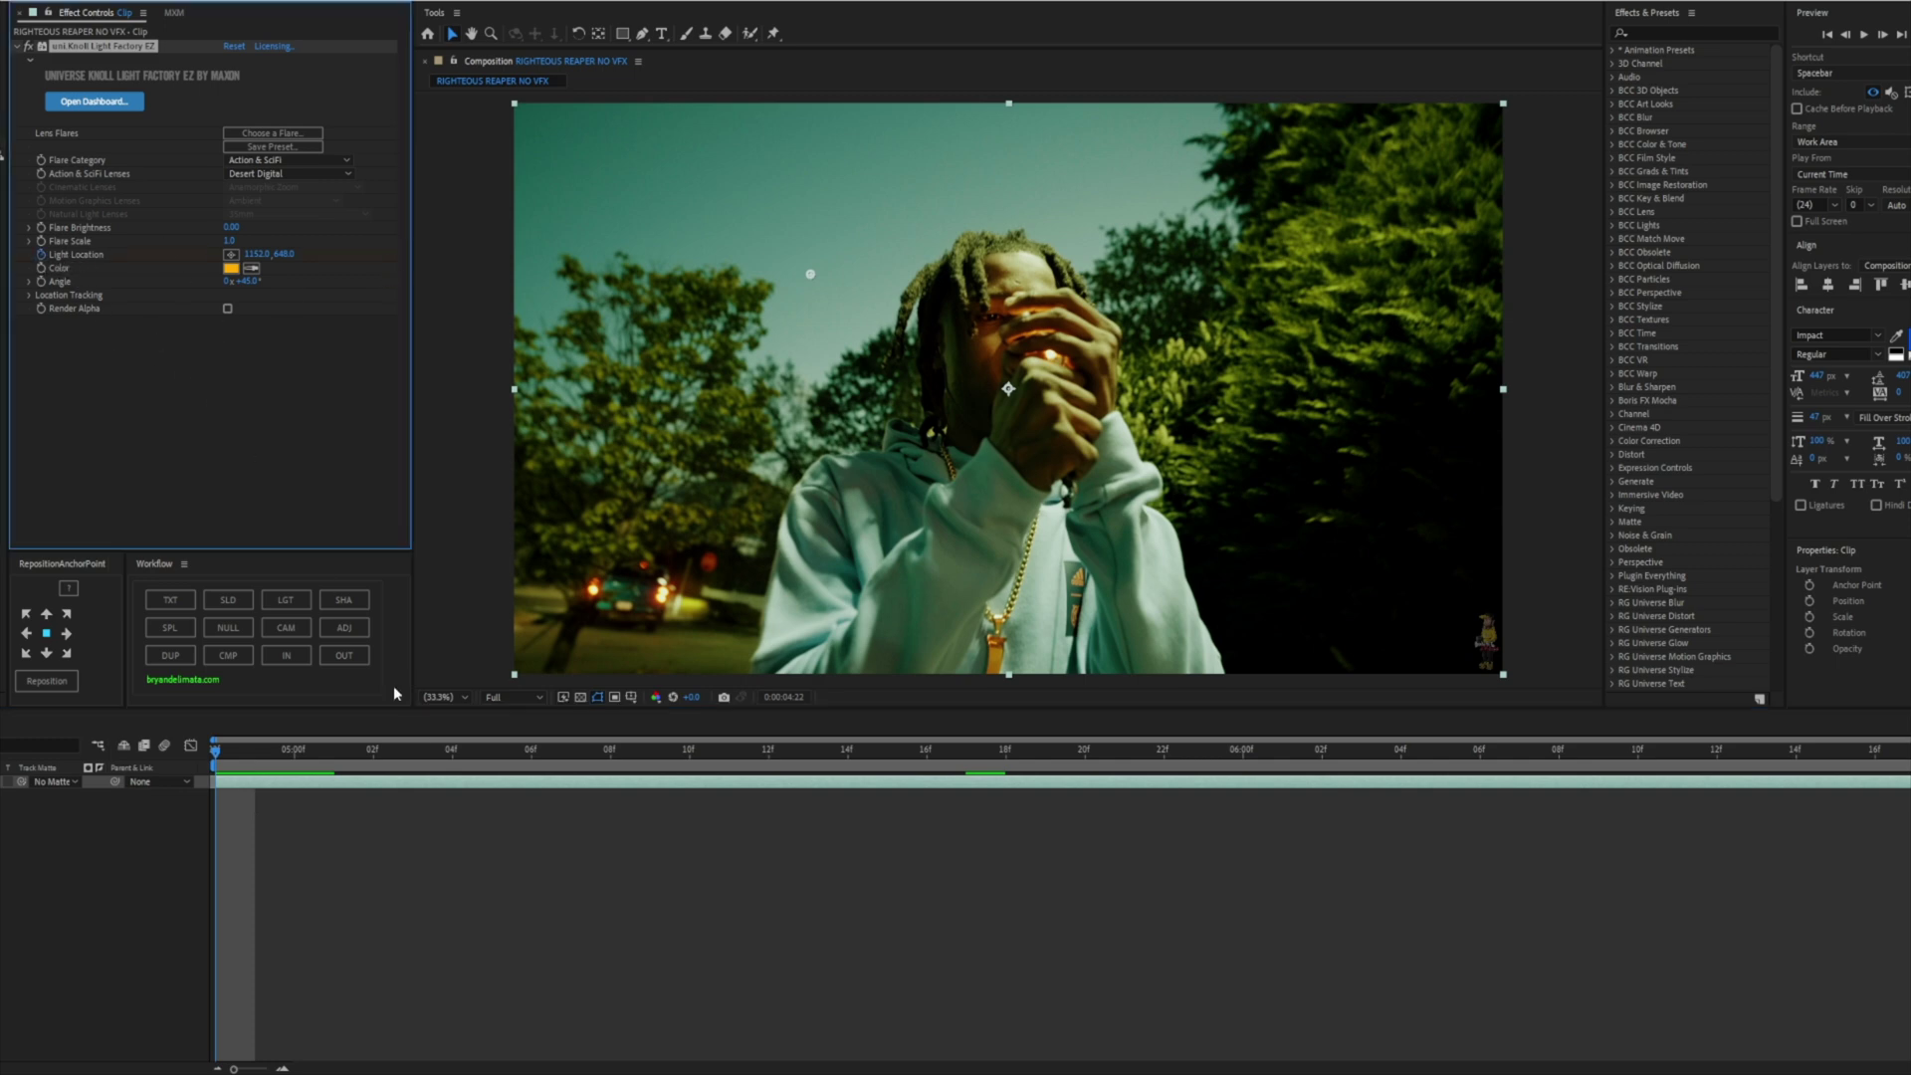
left_click(289, 792)
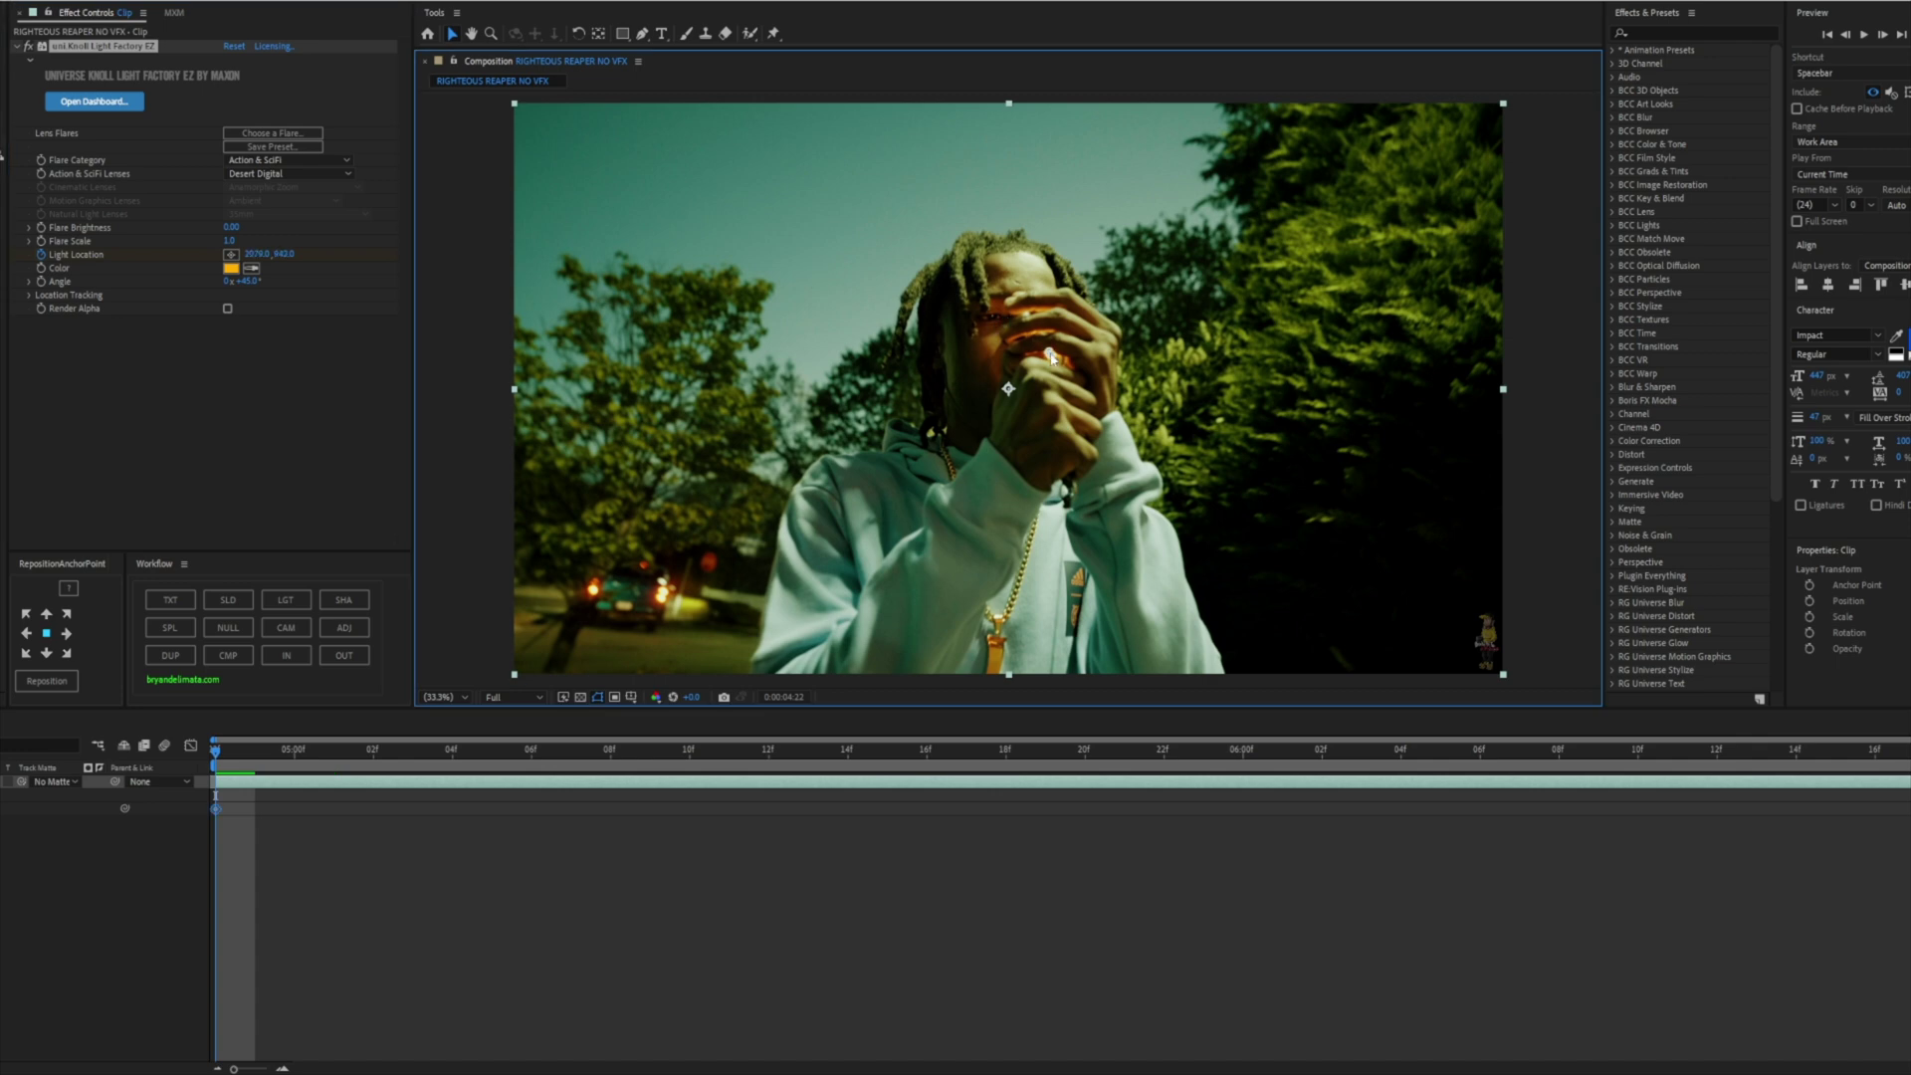
Keyframe the flare's Light Location frame by frame so it follows the flame and burning tip through 0:00:07:01
scroll(1052, 358, "up", 4)
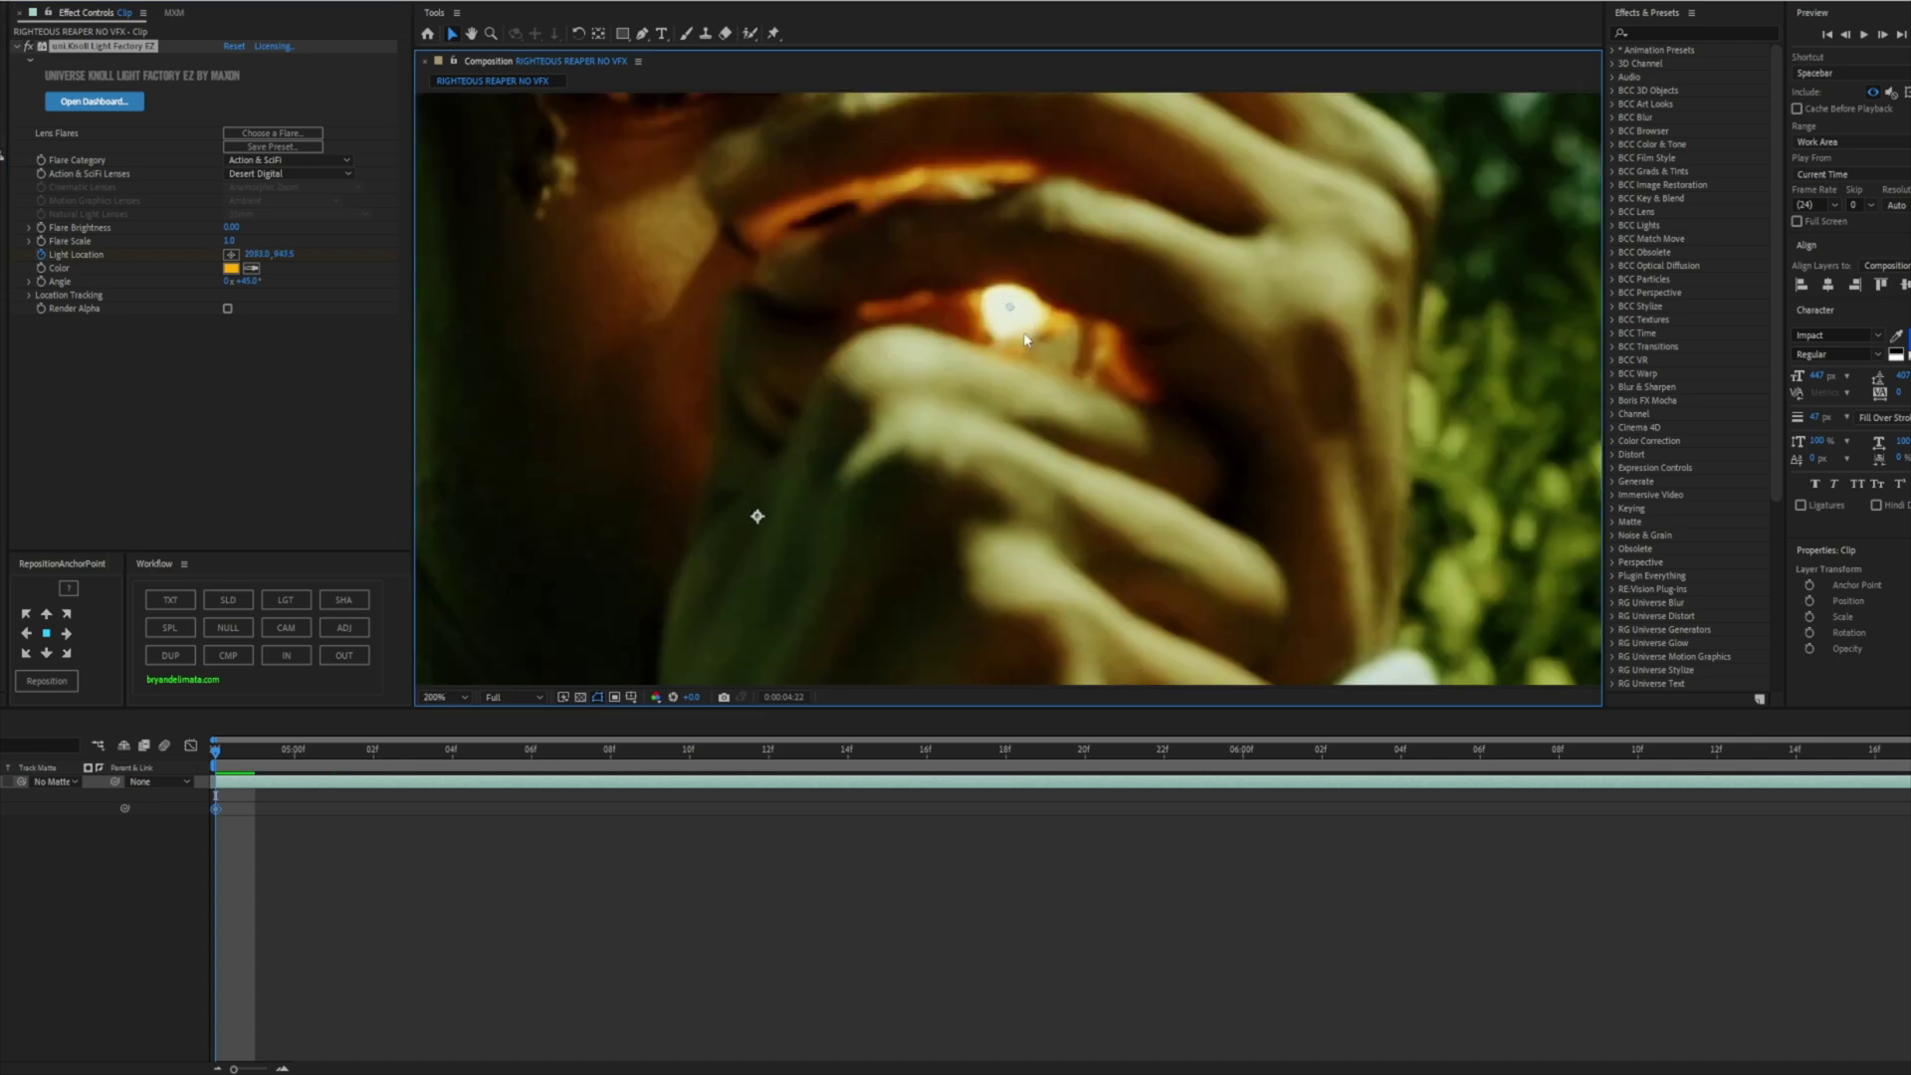
key("Page_Down")
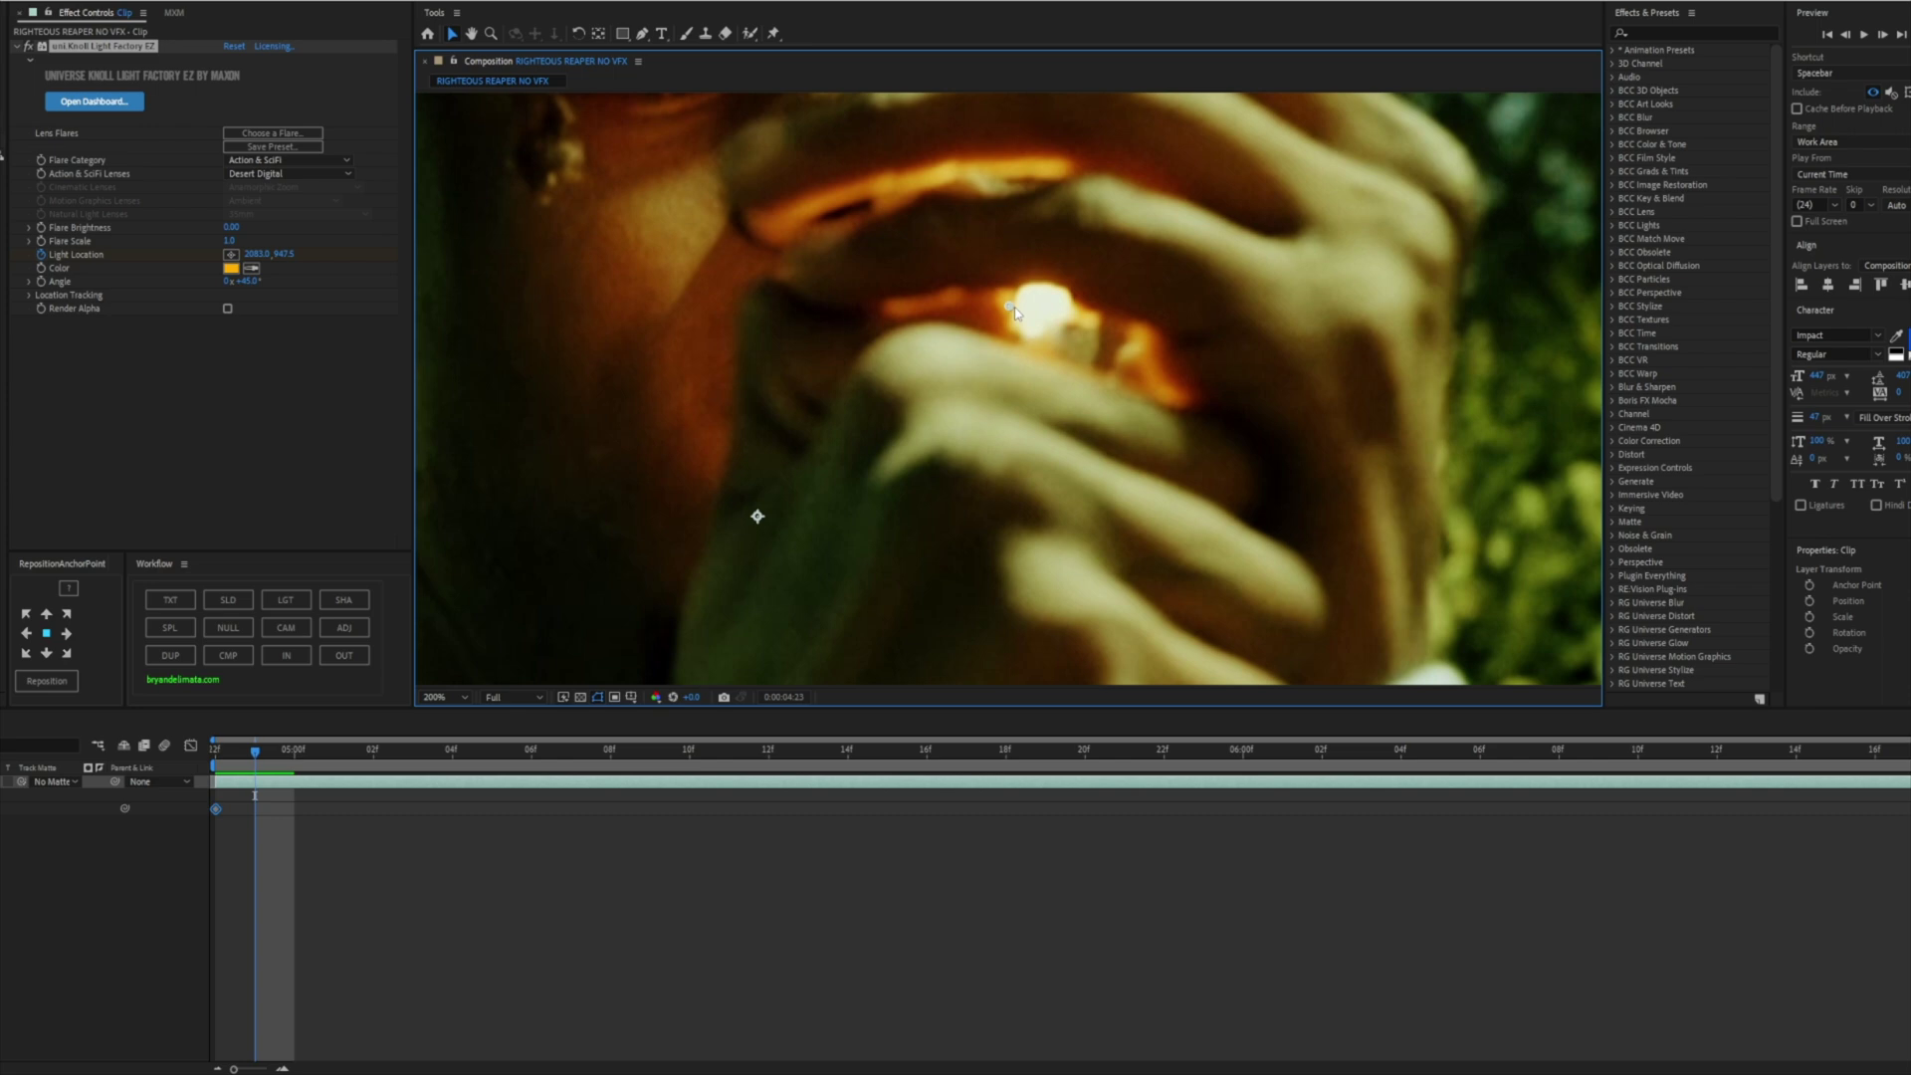
key("Page_Down")
left_click(1045, 309)
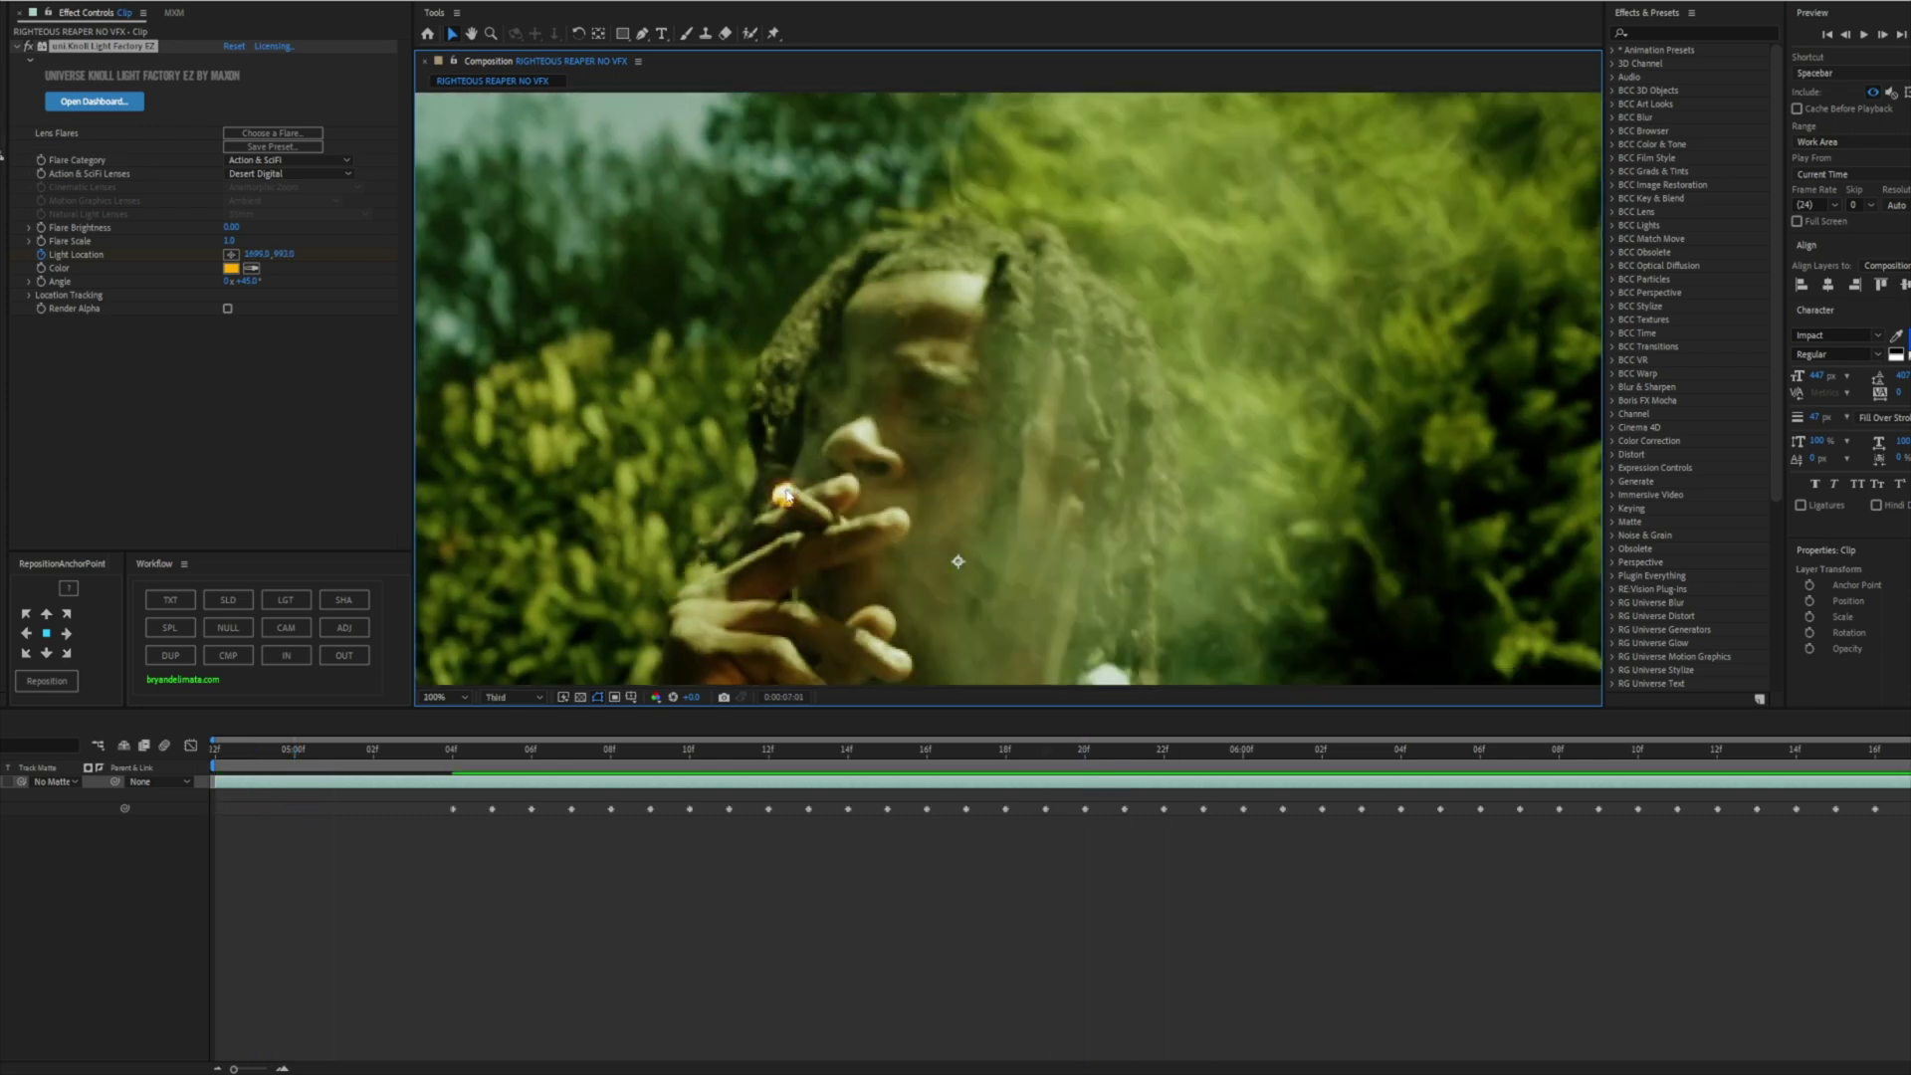
left_click_drag(786, 494, 783, 496)
left_click_drag(934, 519, 1011, 403)
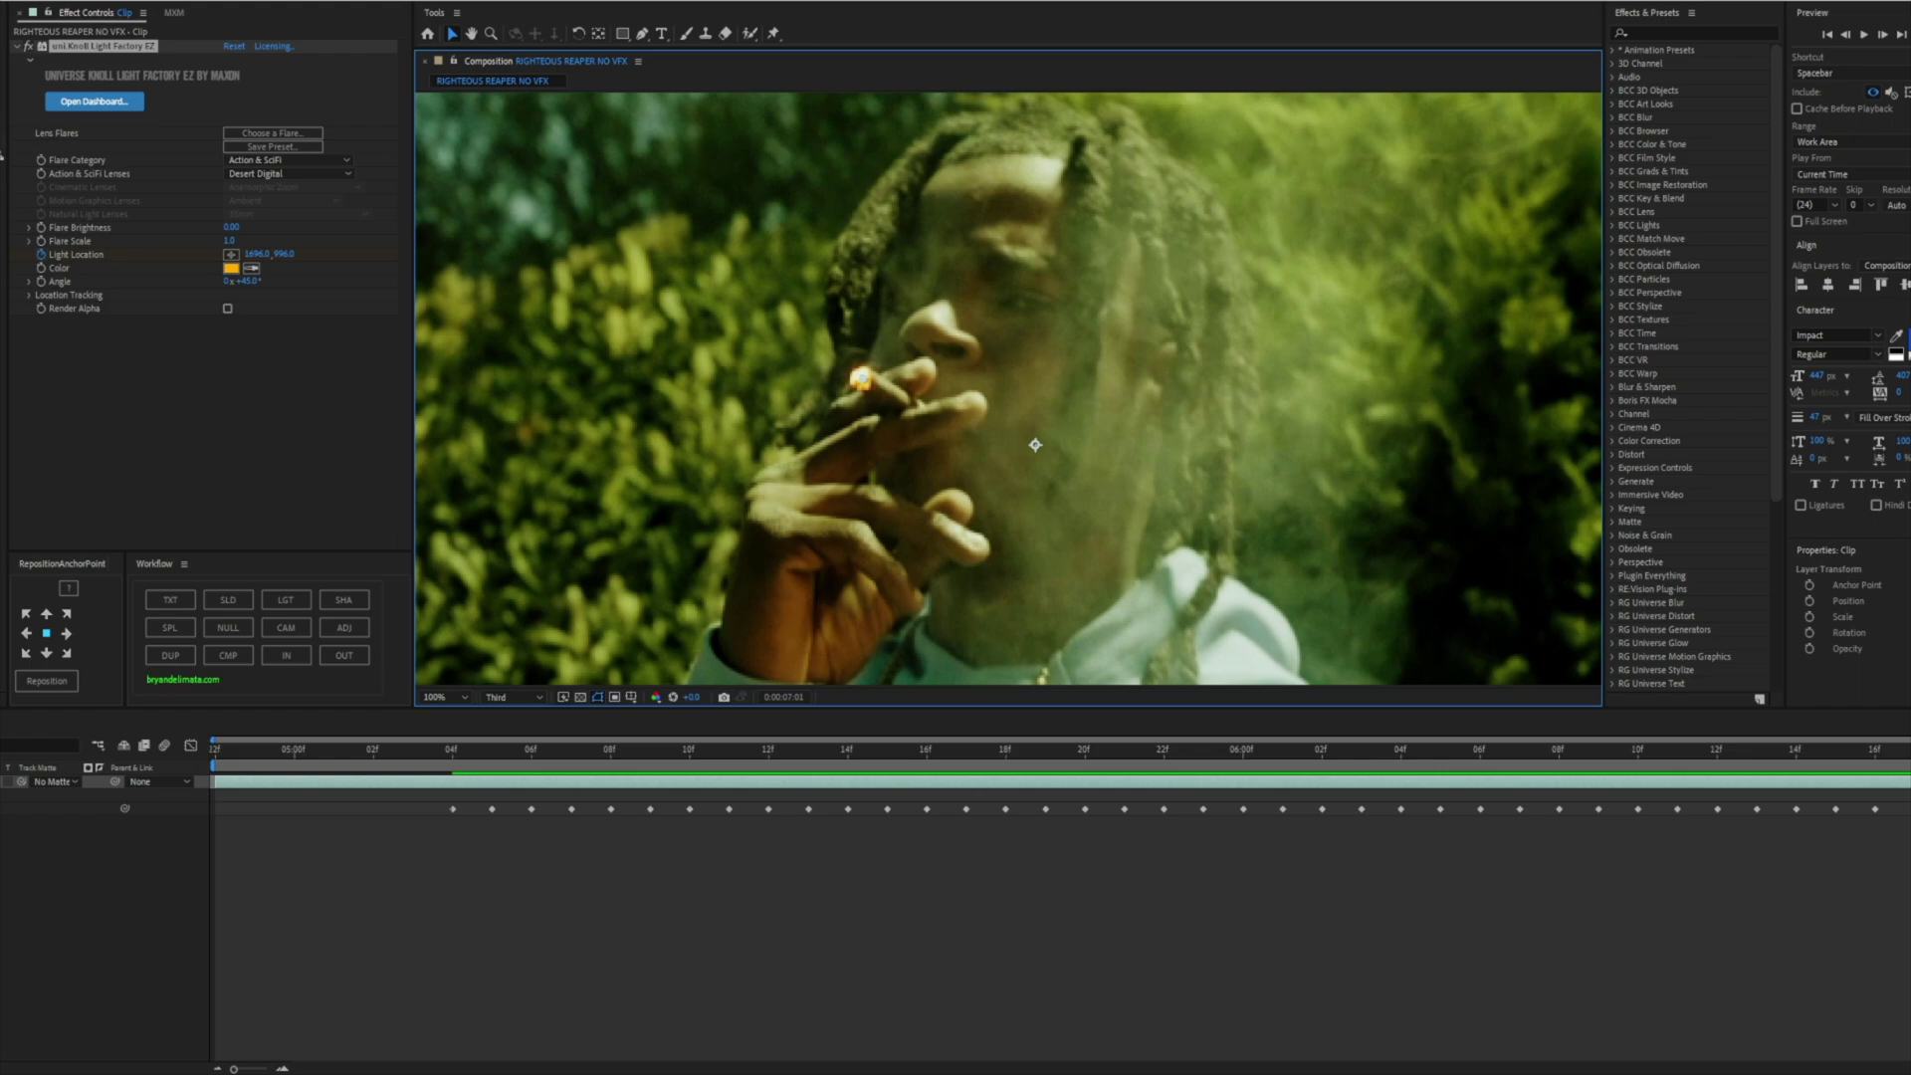
Keyframe Flare Brightness at 0 on 0:00:05:03 and raise it to about 120 at 0:00:05:10
left_click_drag(1771, 748, 488, 763)
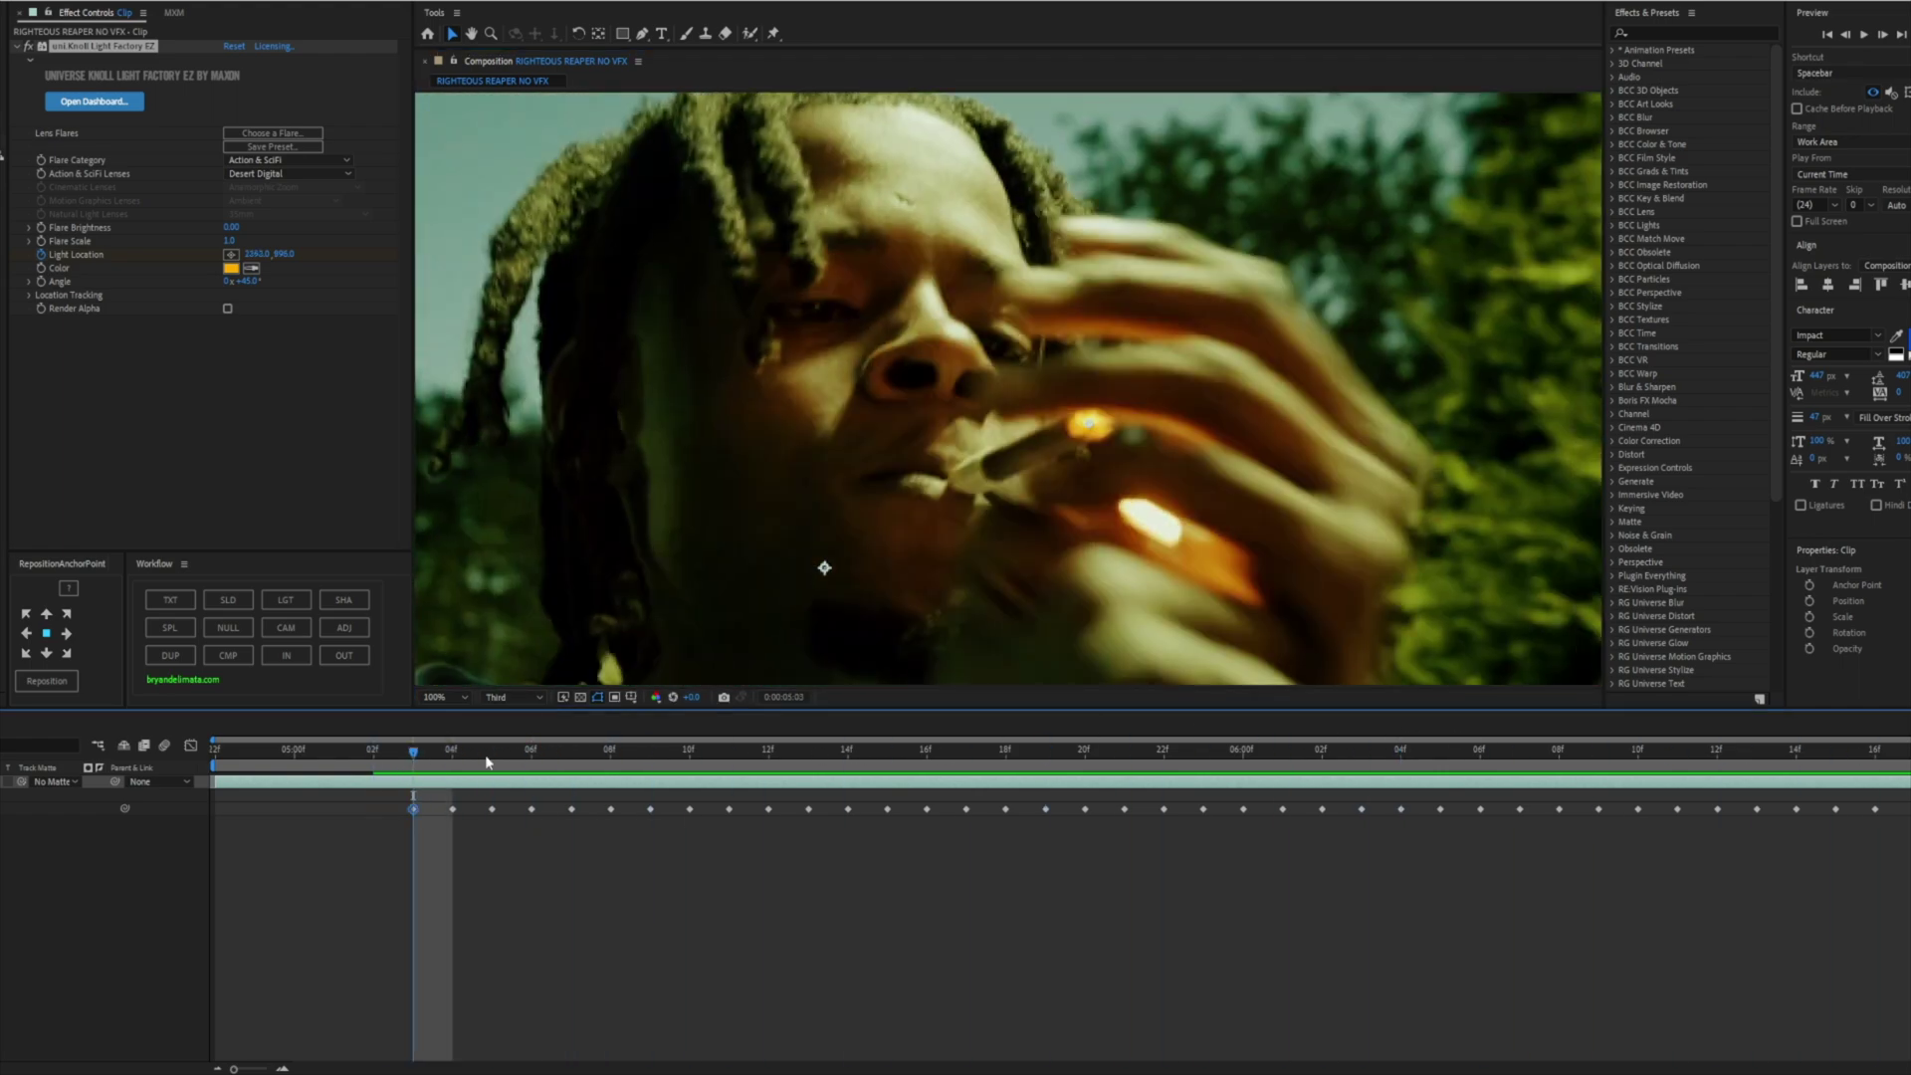
left_click(408, 781)
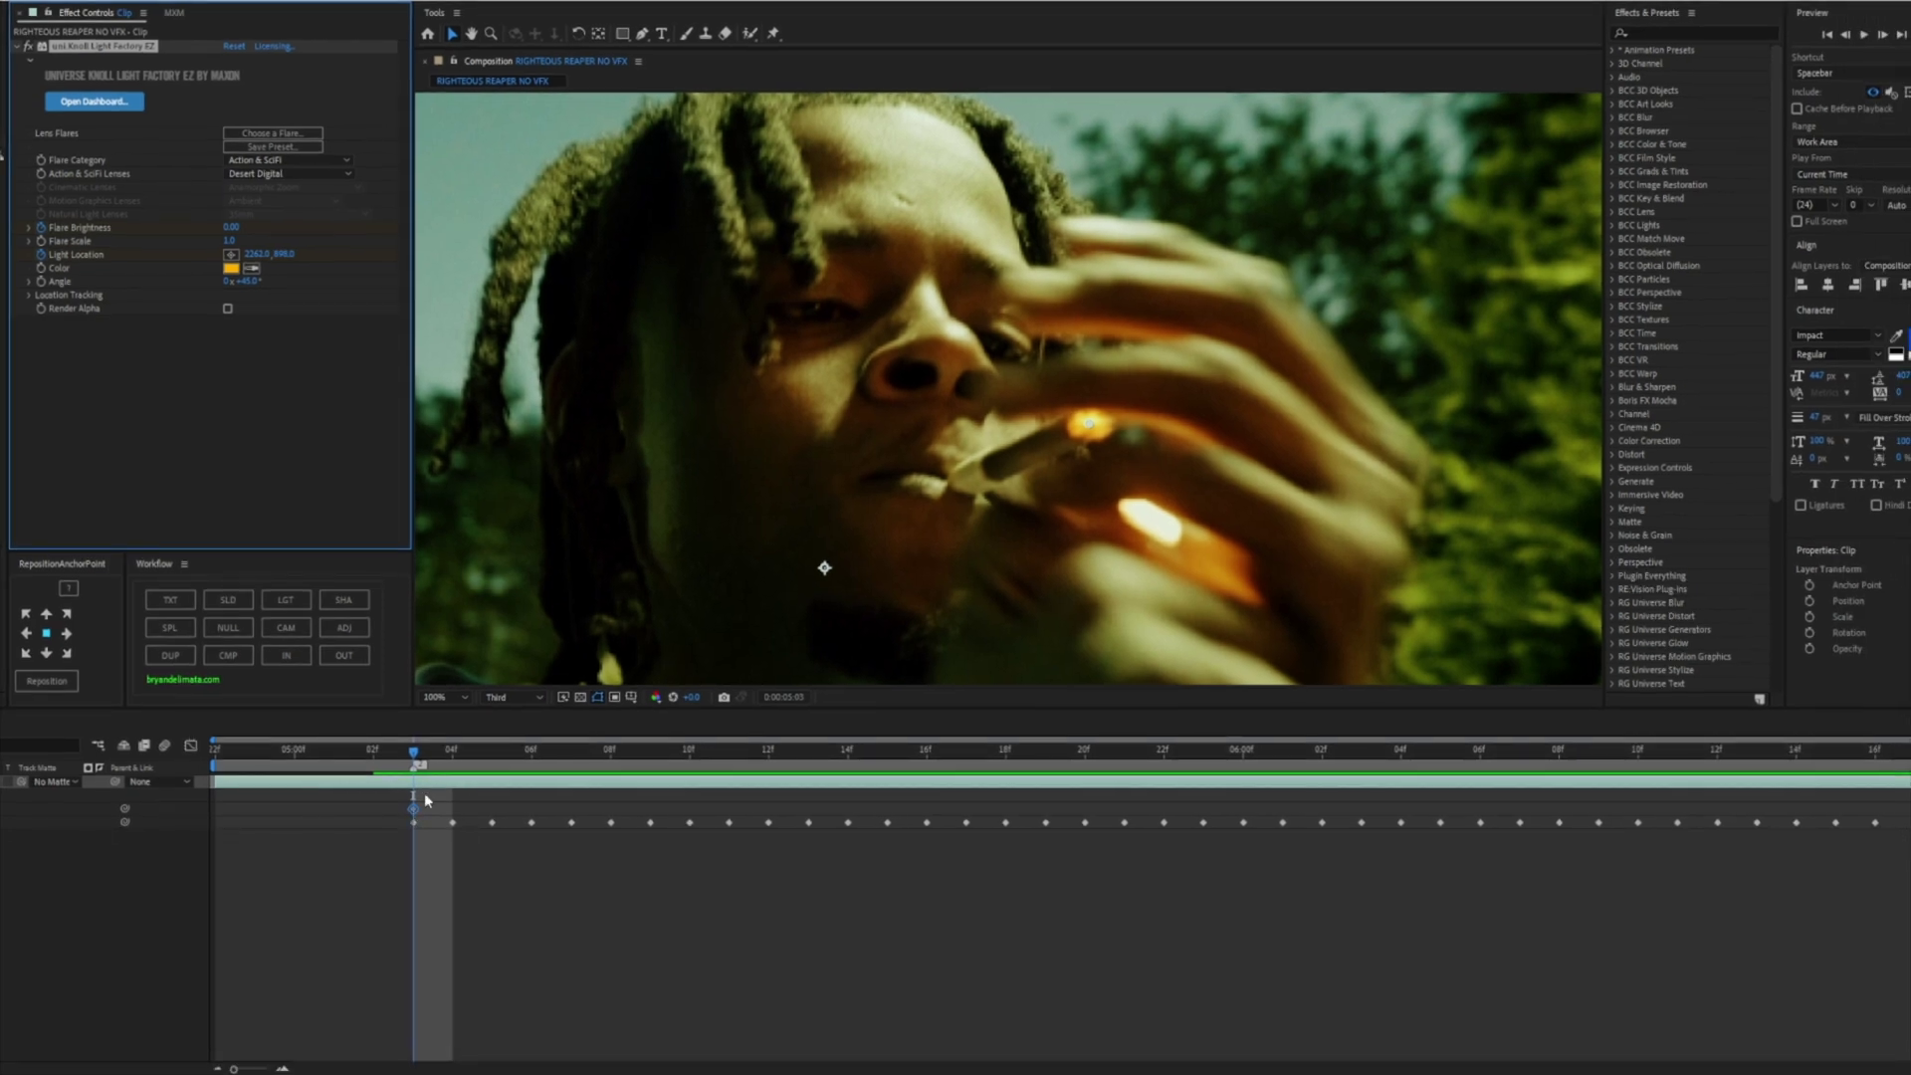
left_click_drag(418, 752, 689, 767)
scroll(984, 346, "down", 1)
left_click_drag(984, 346, 953, 440)
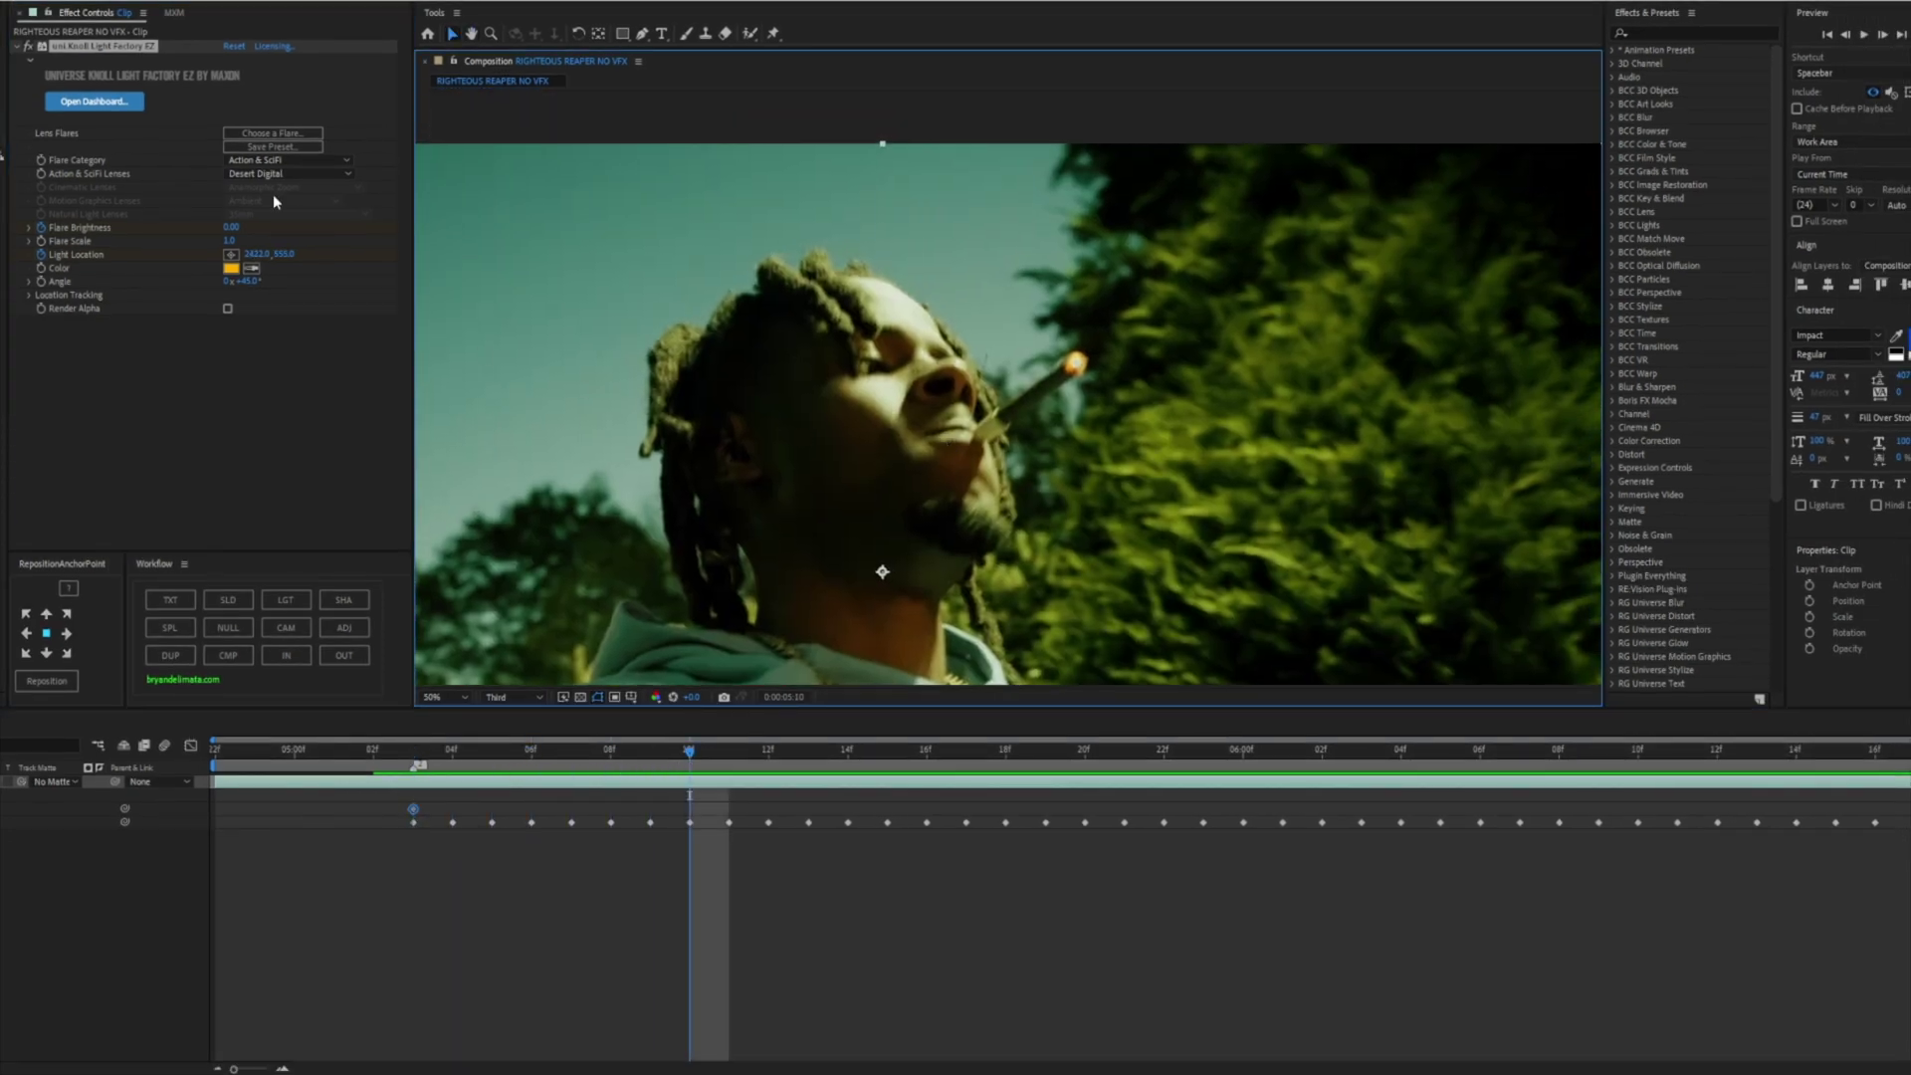
left_click_drag(230, 226, 314, 221)
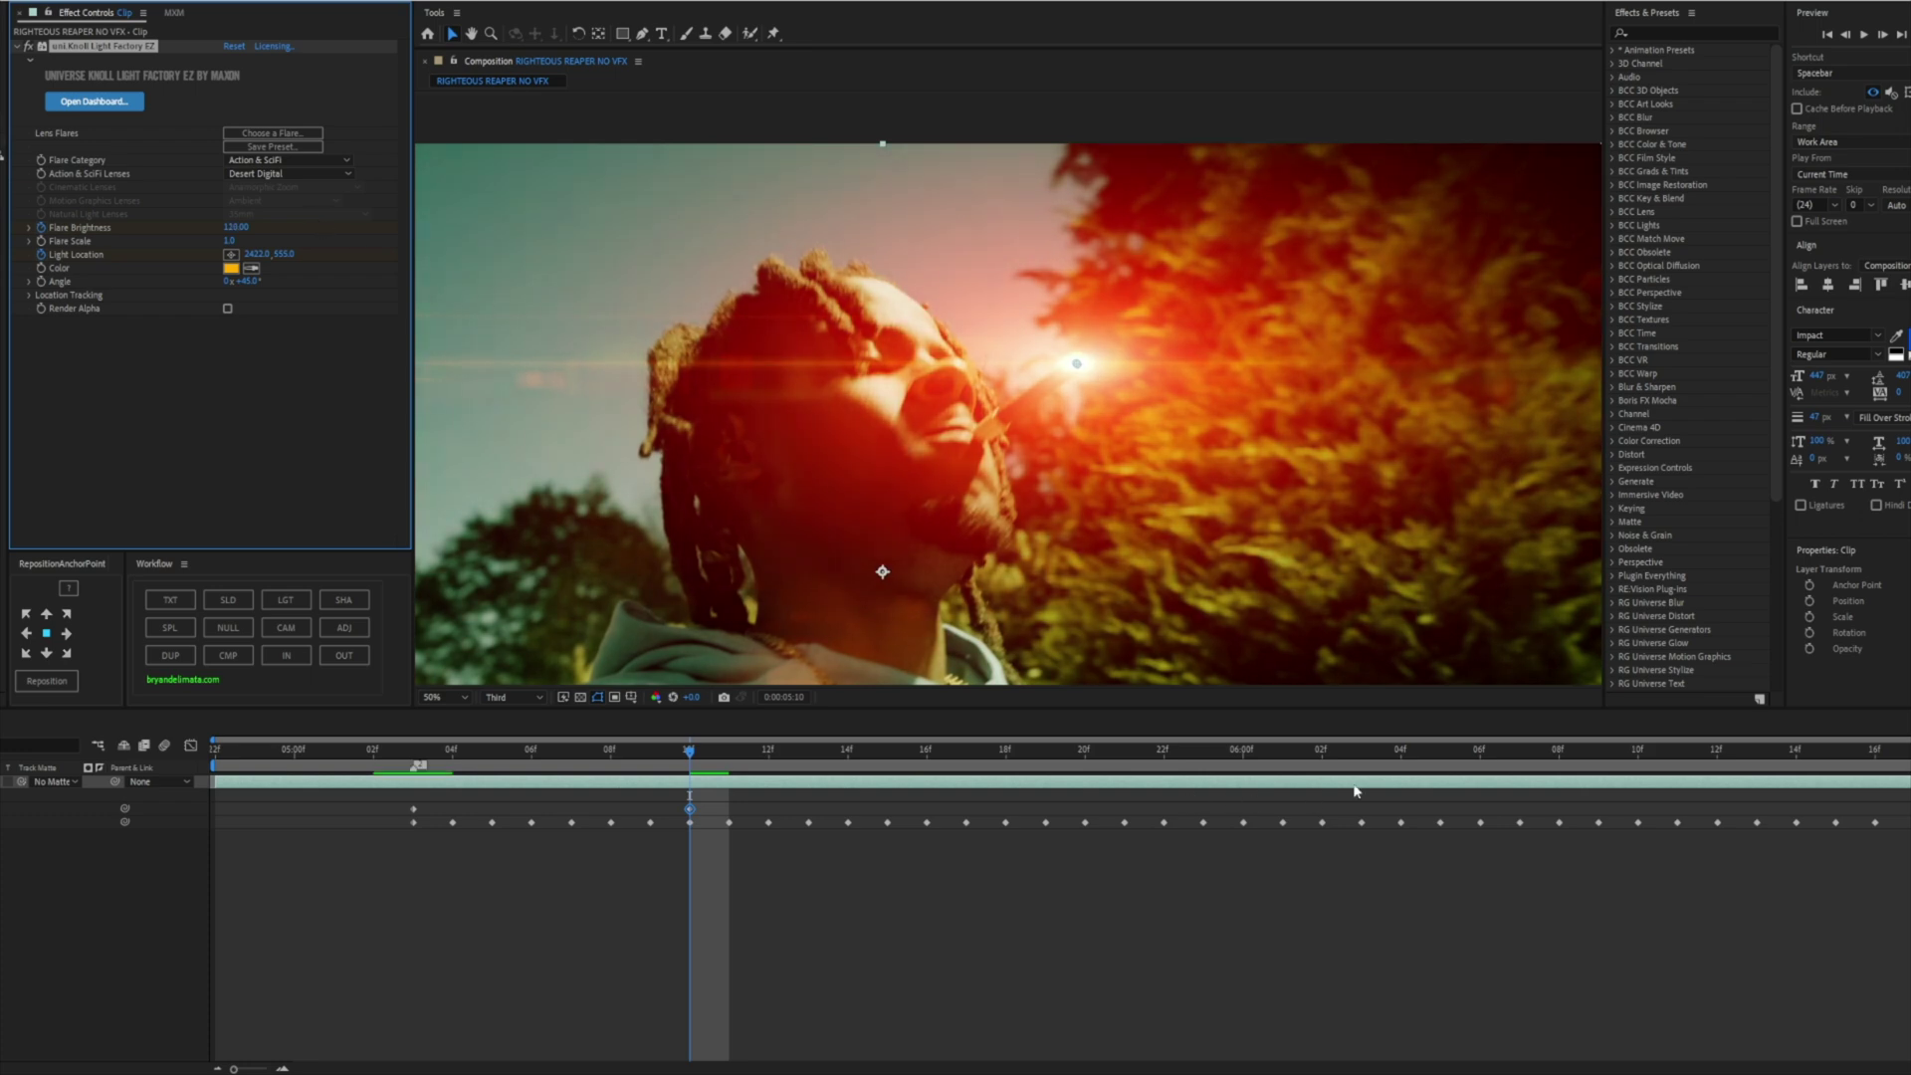
Add a Flare Brightness keyframe of 126 at 0:00:06:11
left_click(1682, 767)
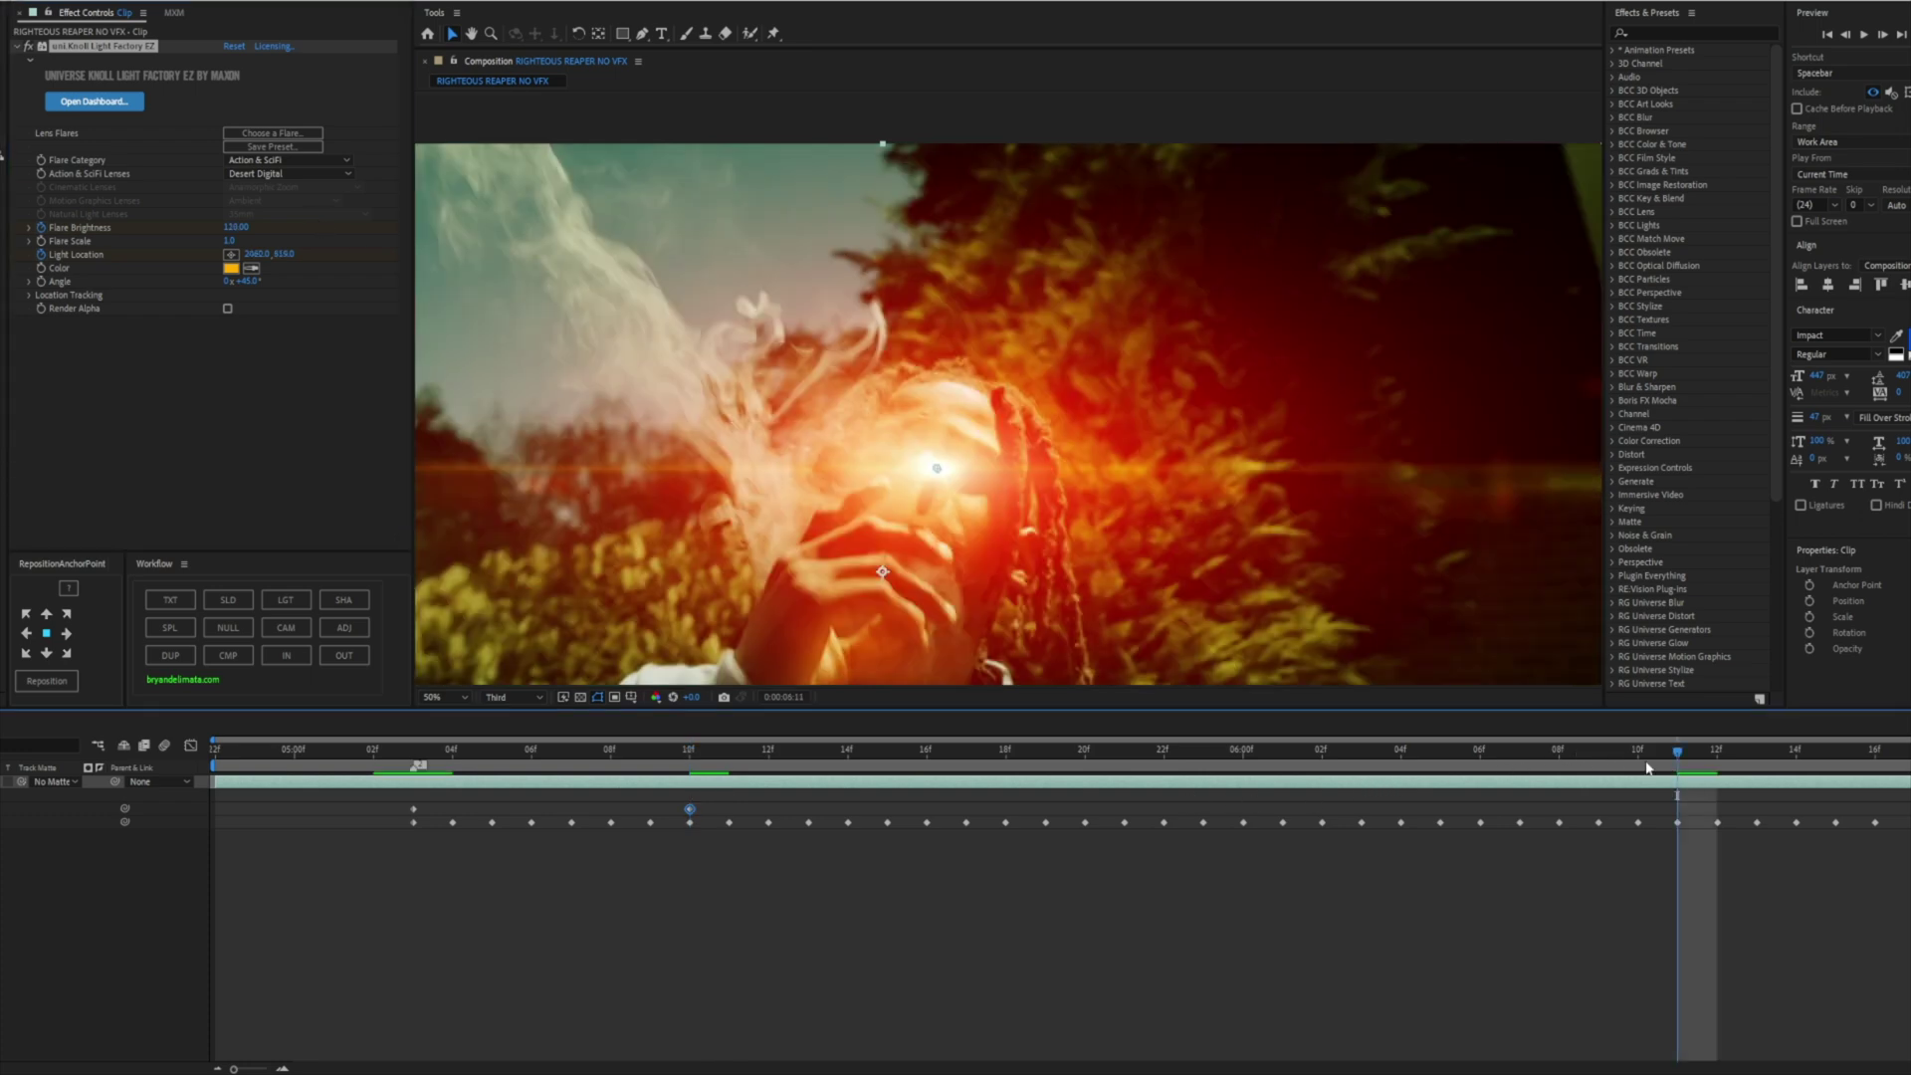
left_click(236, 227)
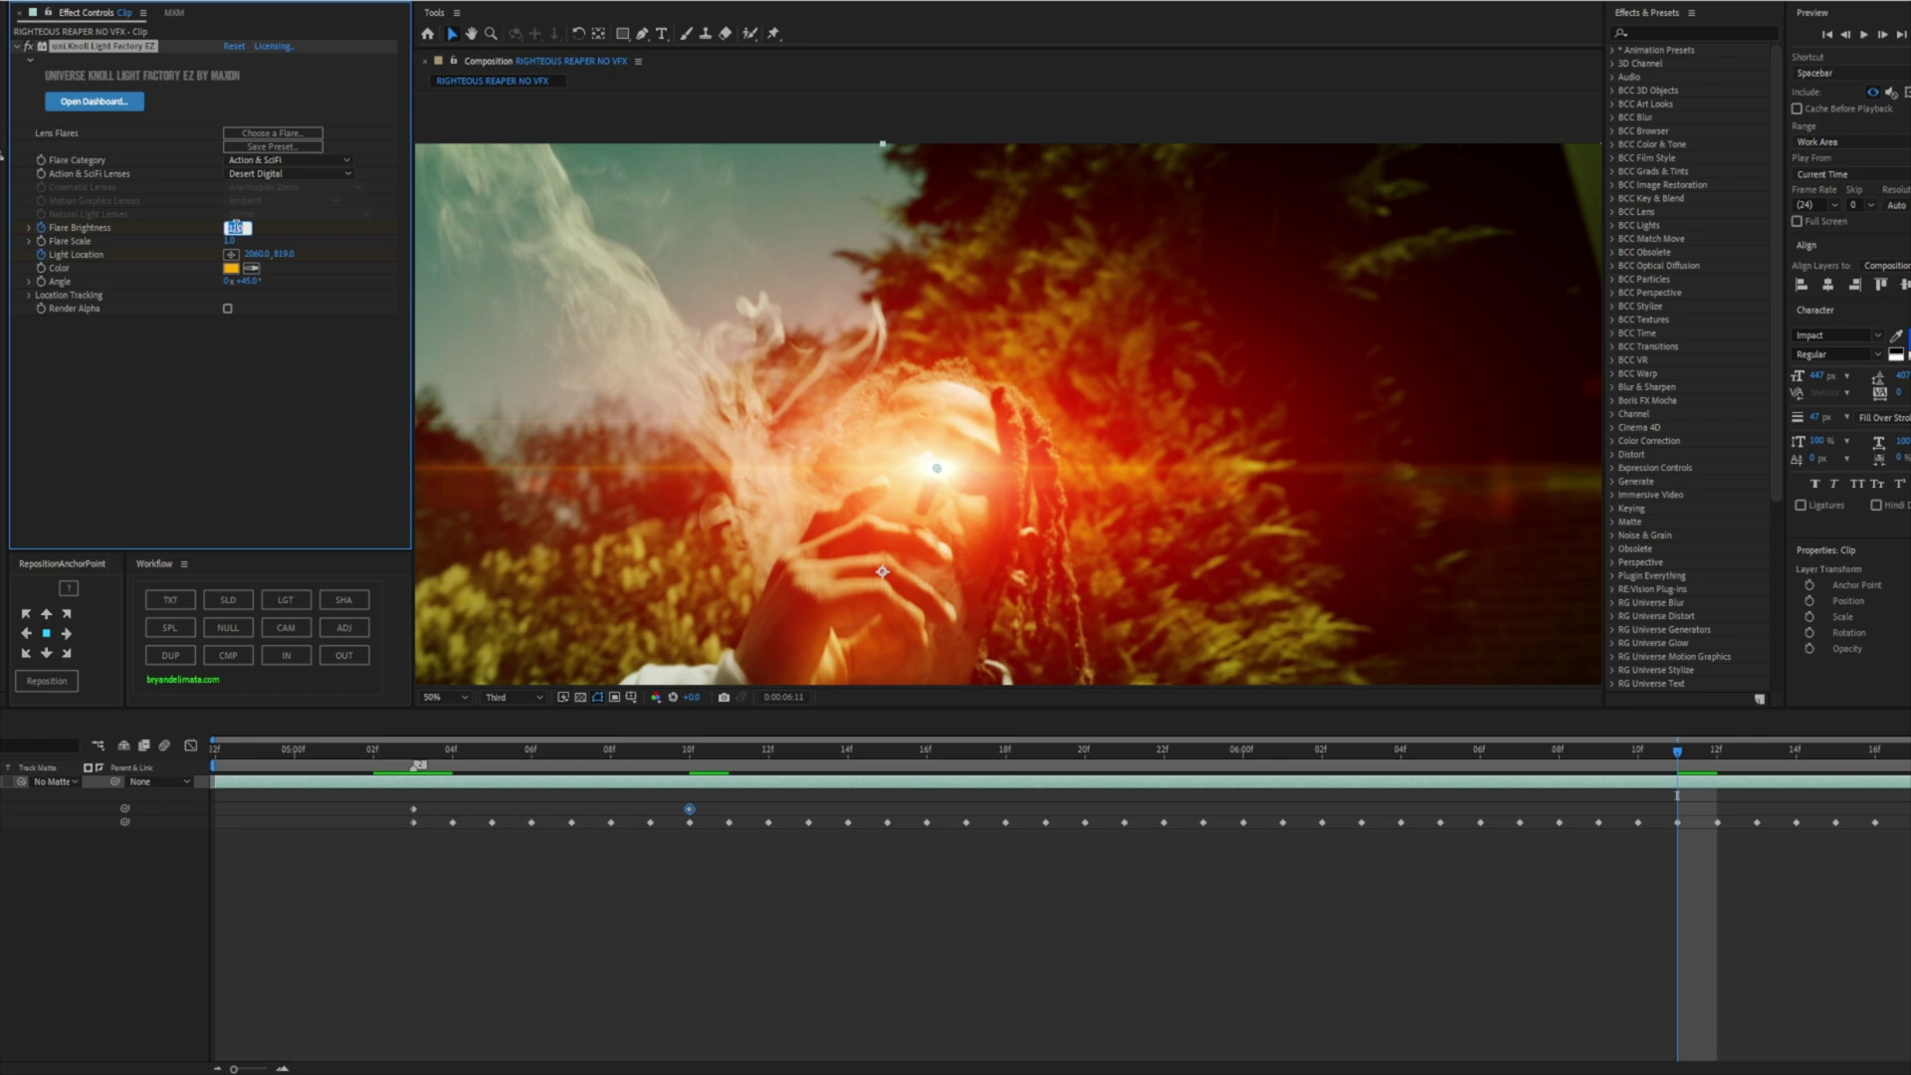
type("126")
key("Return")
Bring Flare Brightness down to 0 with a keyframe at 0:00:07:01
scroll(877, 377, "down", 2)
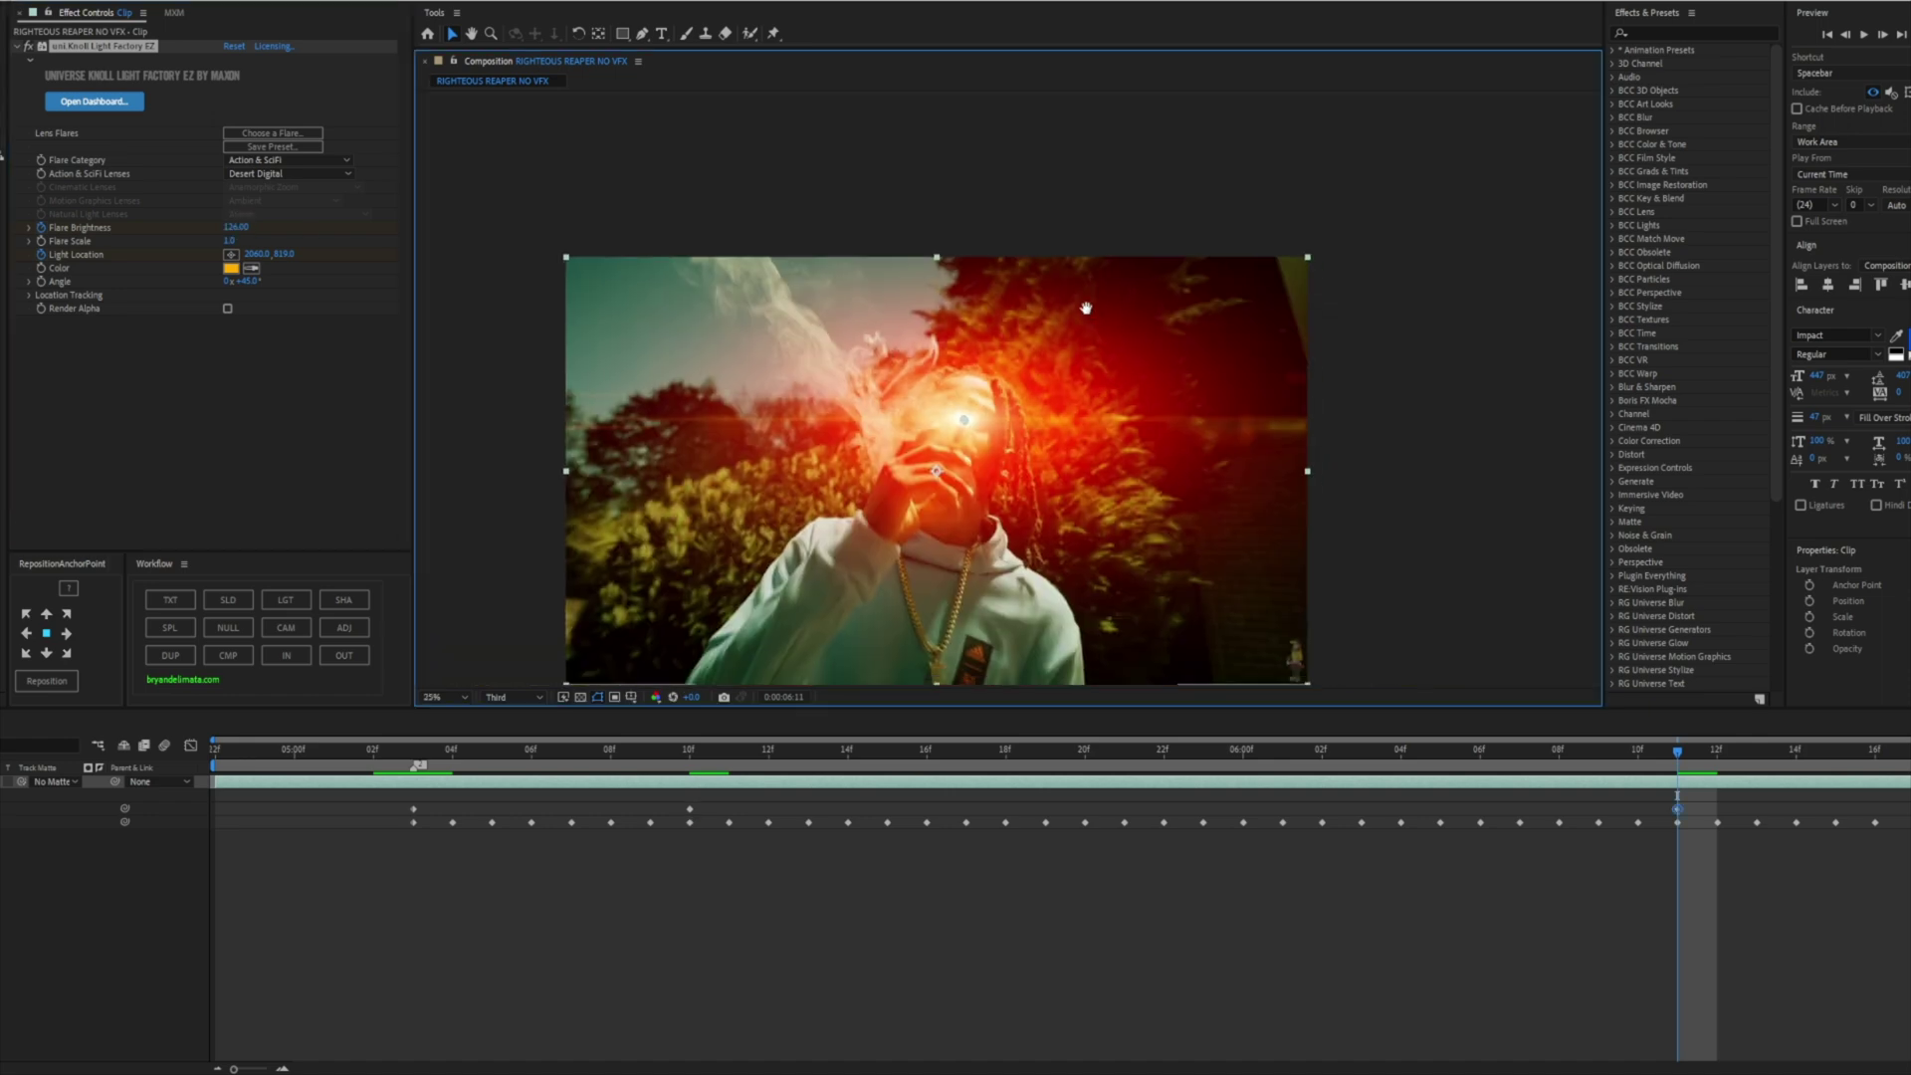
key("space")
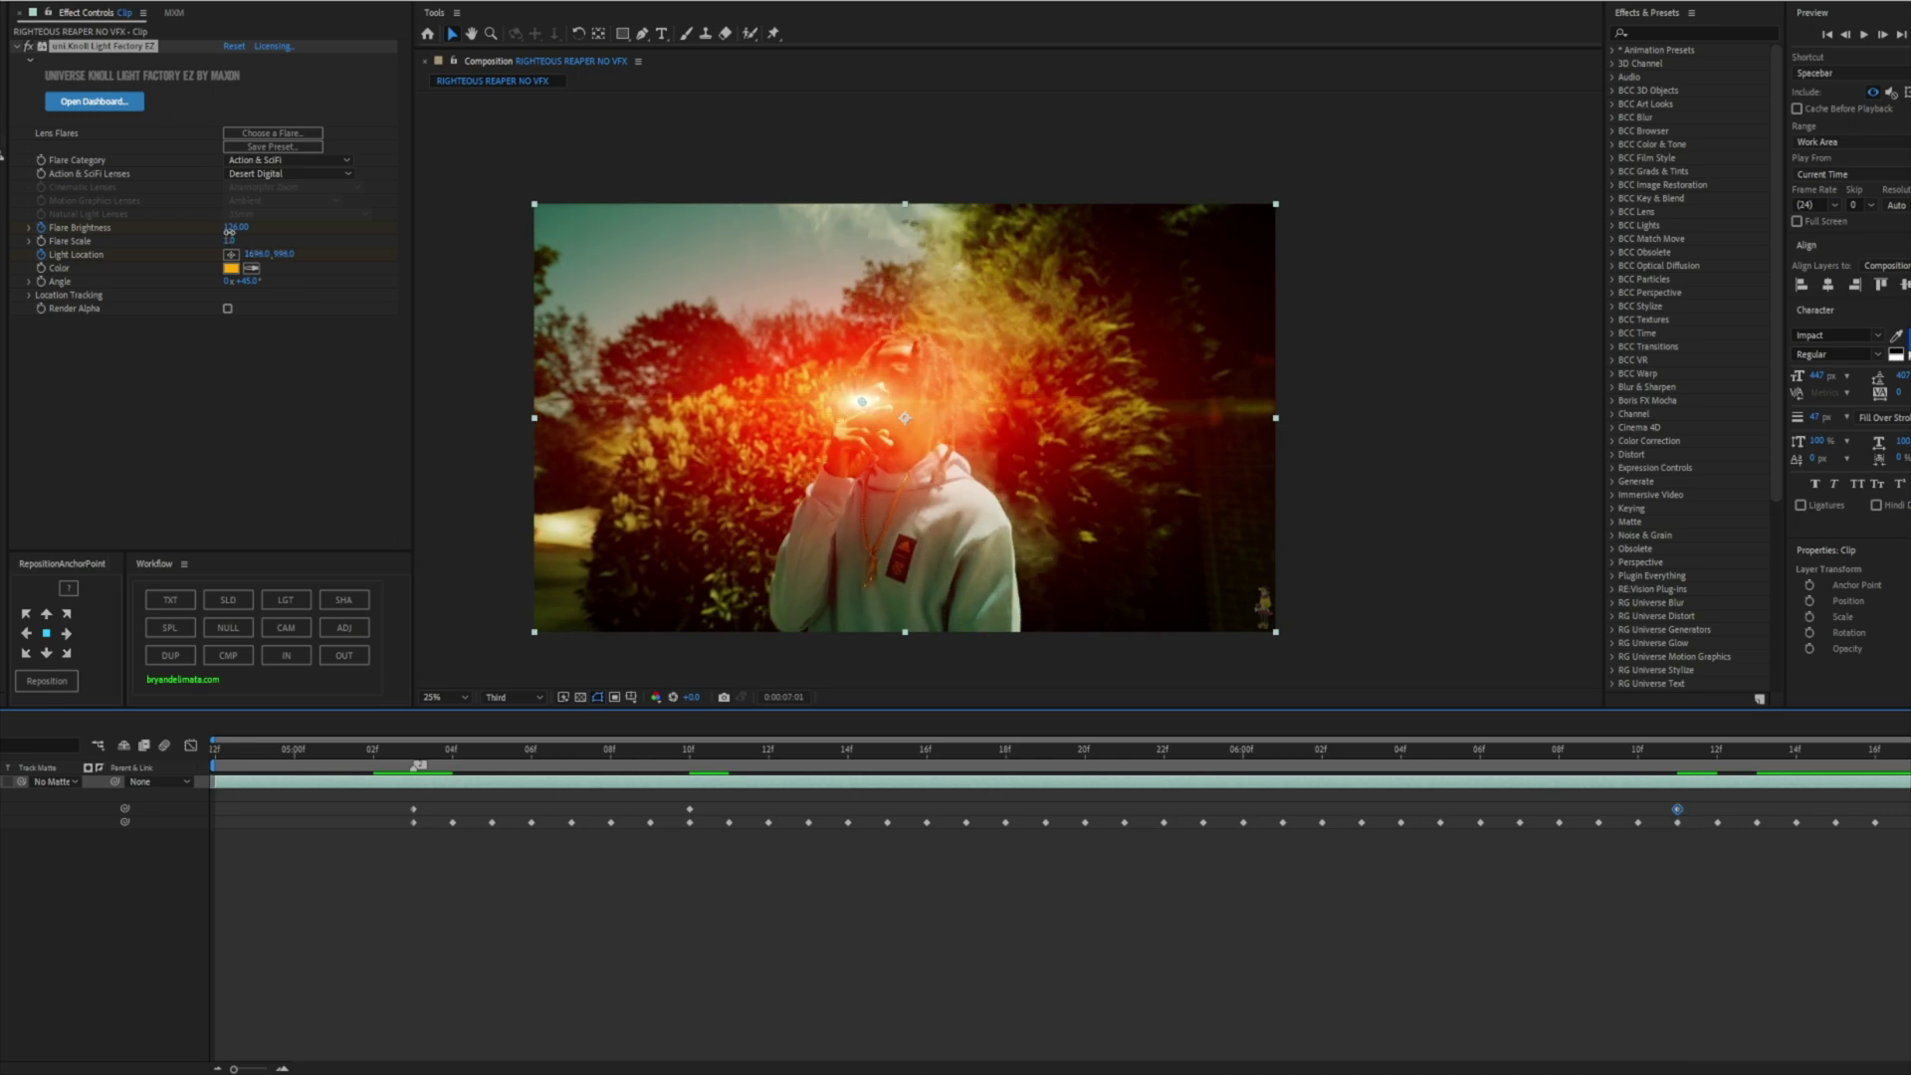
left_click(230, 228)
type("0")
key("Return")
Select the Flare Brightness keyframes and apply Easy Ease to them
left_click_drag(389, 795, 457, 801)
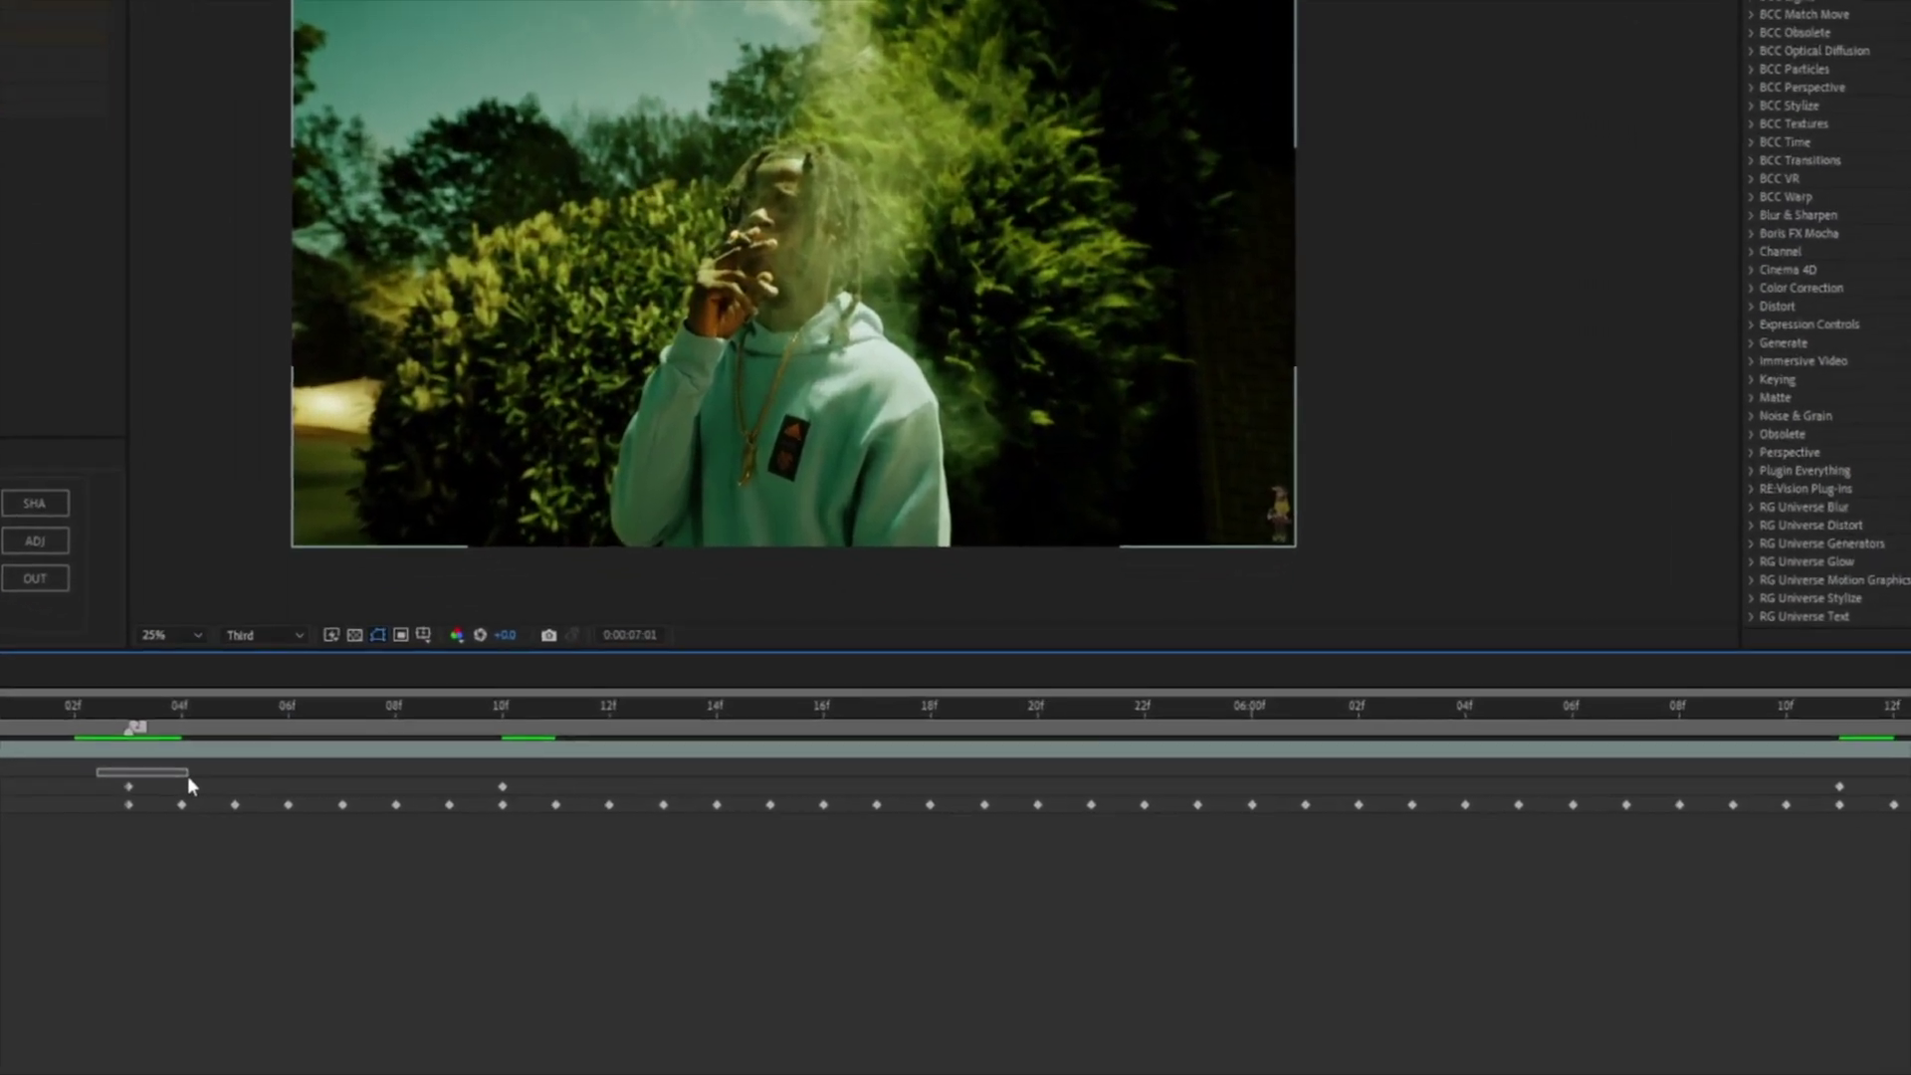
left_click_drag(187, 775, 1884, 795)
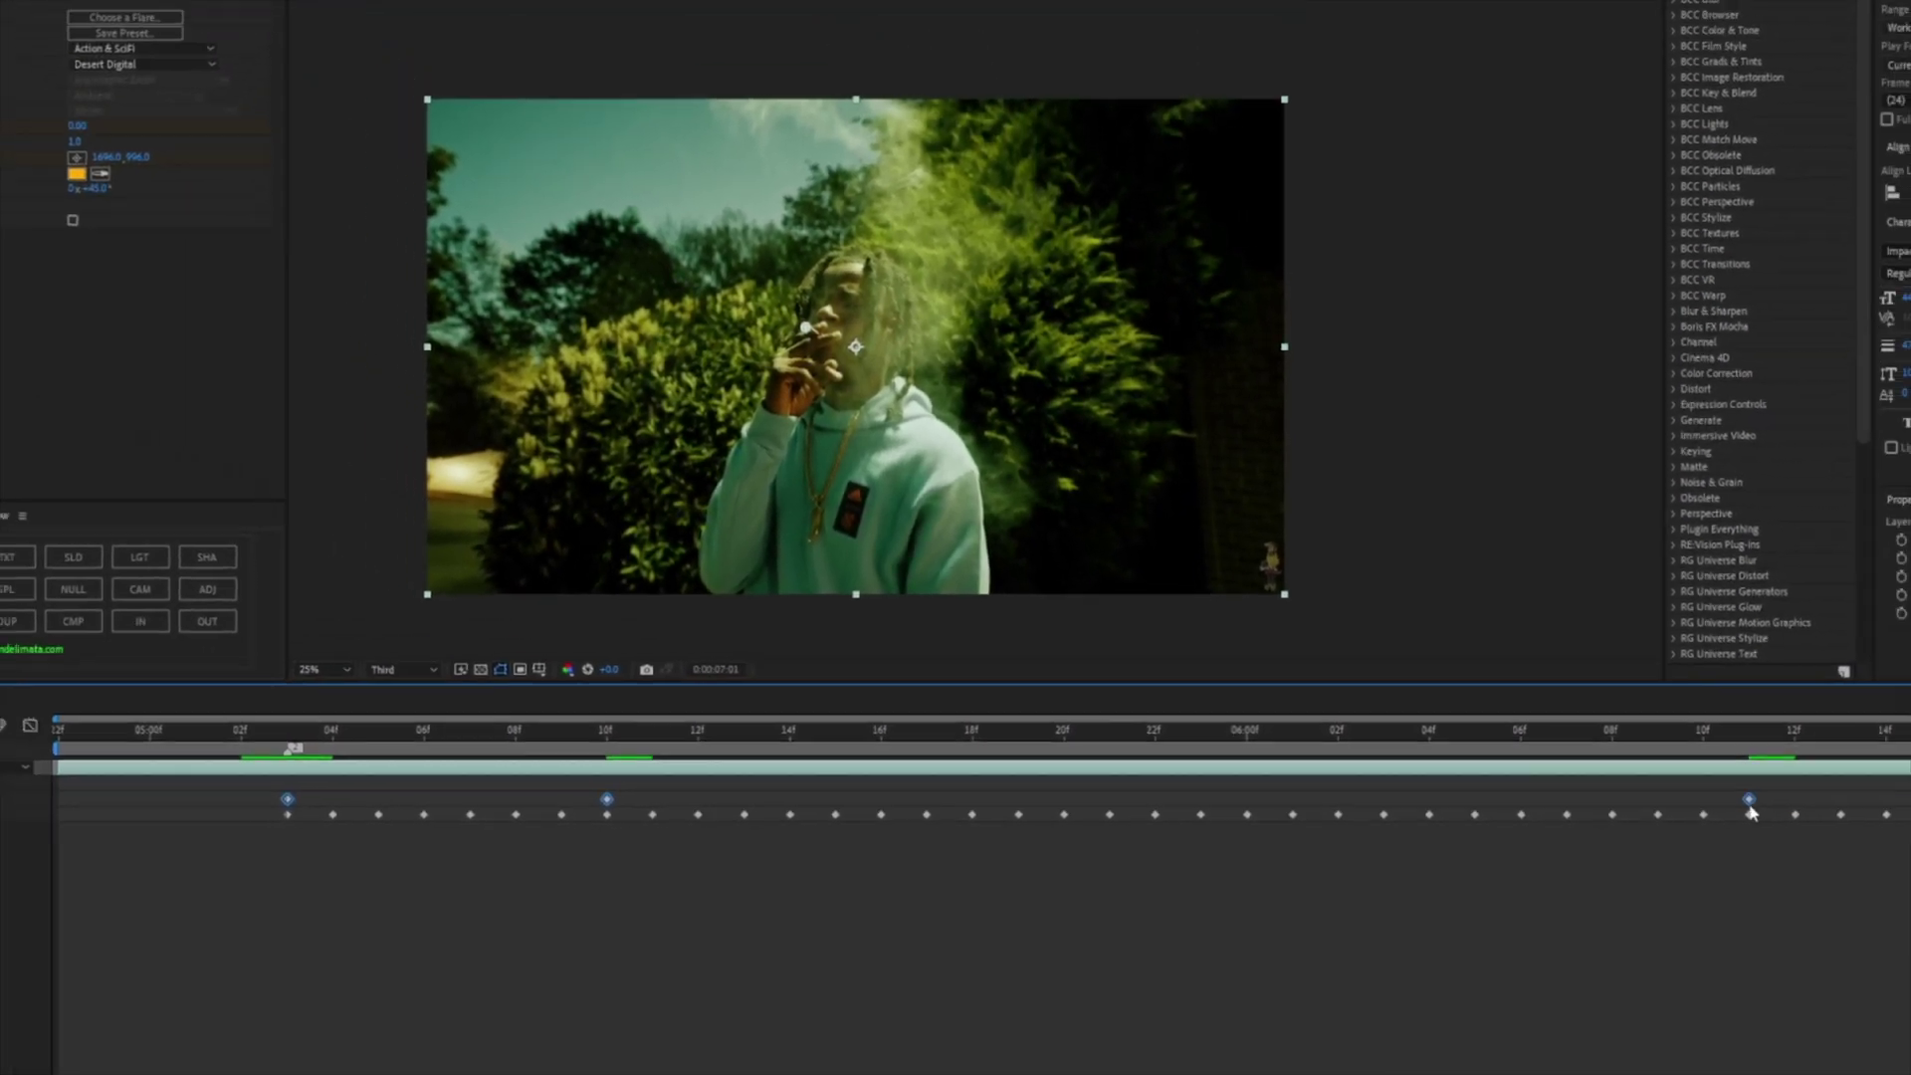
right_click(1752, 813)
mouse_move(1811, 1072)
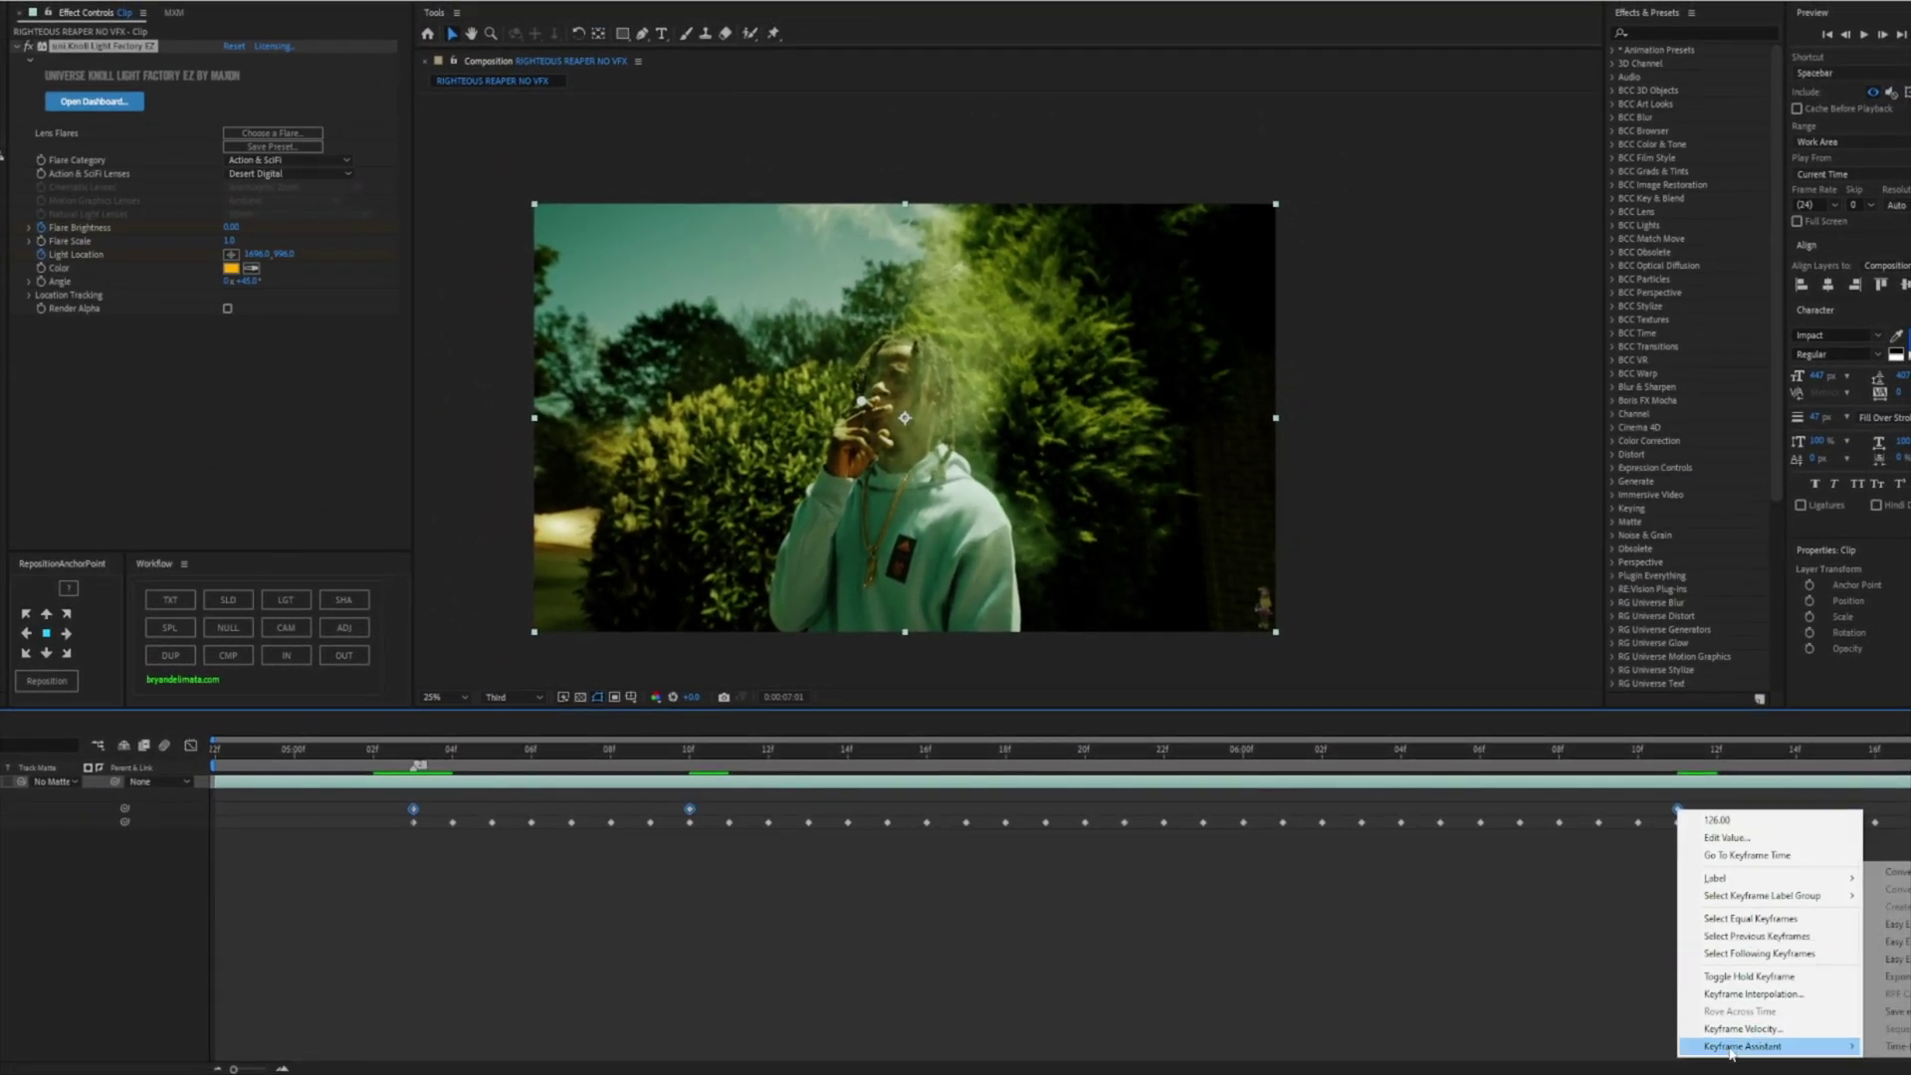
left_click(1891, 923)
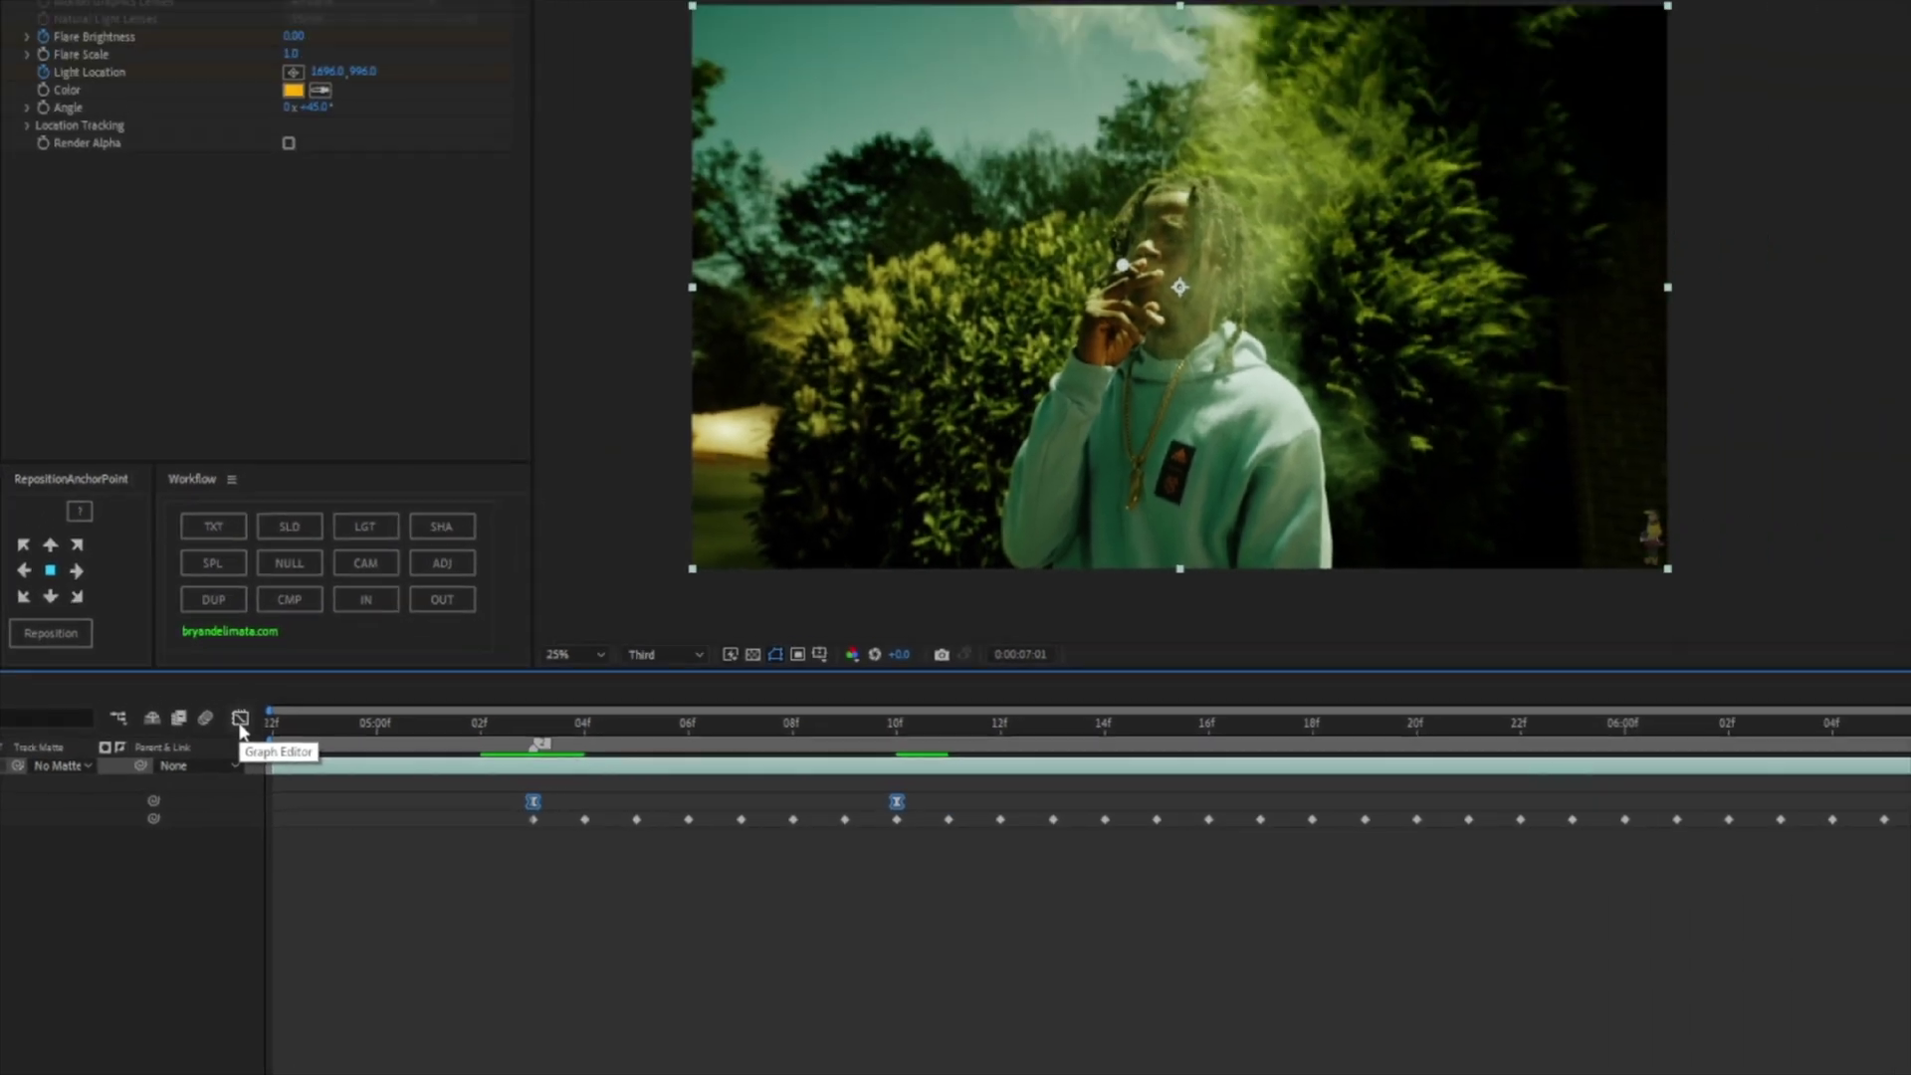
Show the Flare Brightness keyframes in the Graph Editor as a value graph
left_click(509, 569)
left_click(1152, 1051)
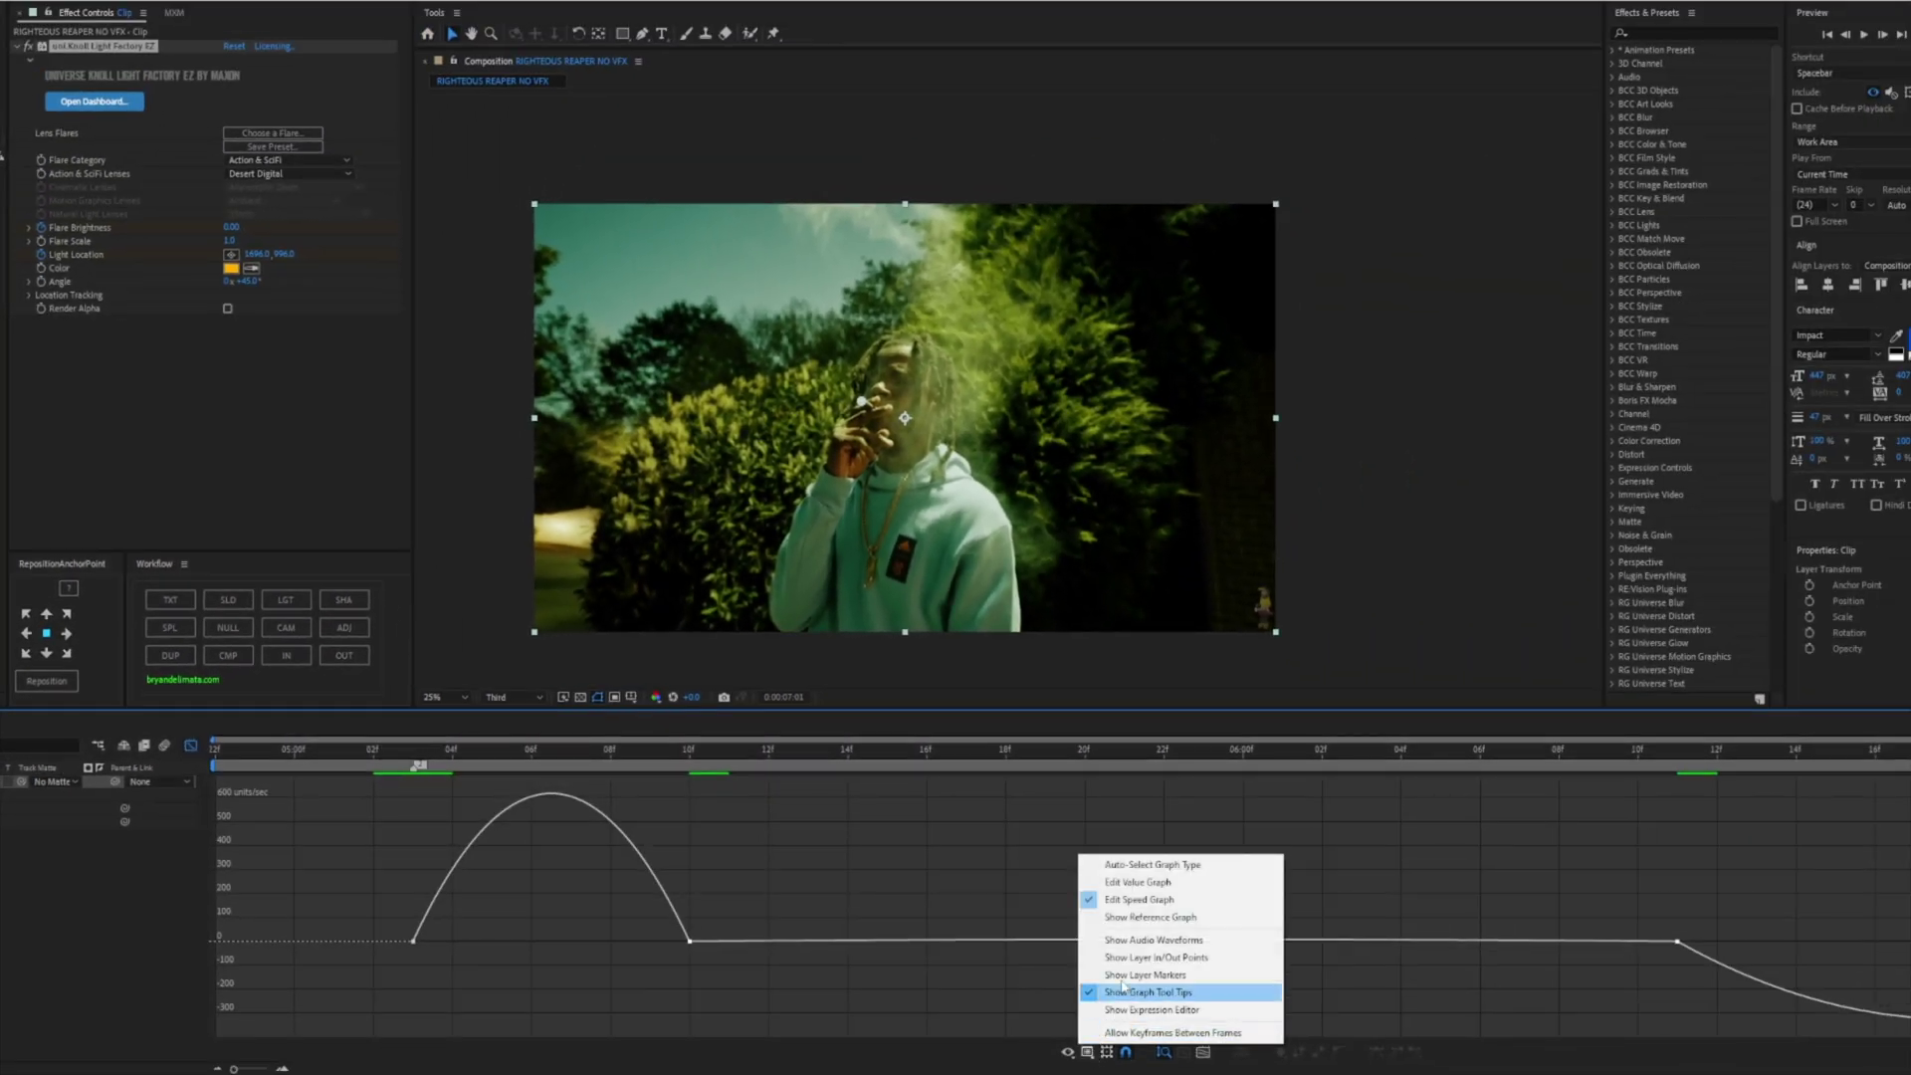
left_click(1133, 883)
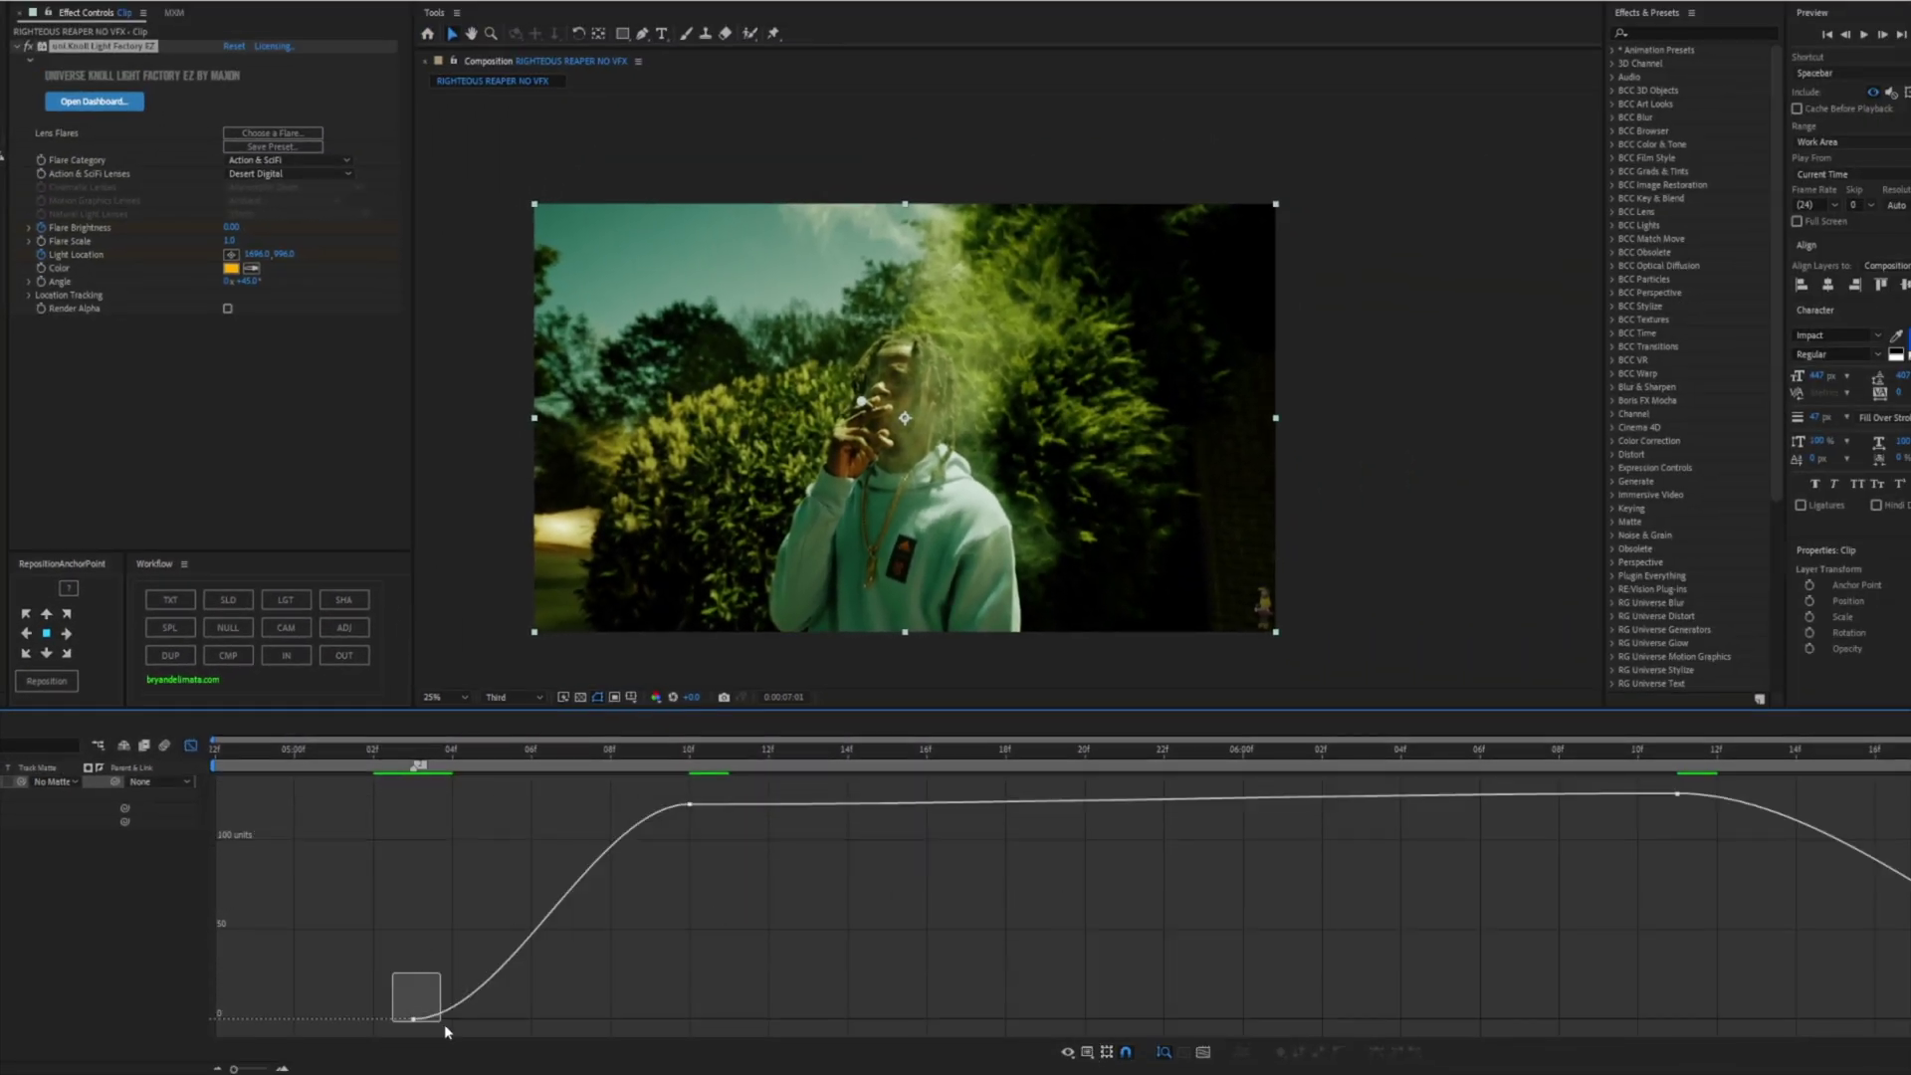
Shape the Flare Brightness curve with its keyframe handles for a fast rise and smooth plateau, and leave the Graph Editor
left_click_drag(444, 1024, 485, 1029)
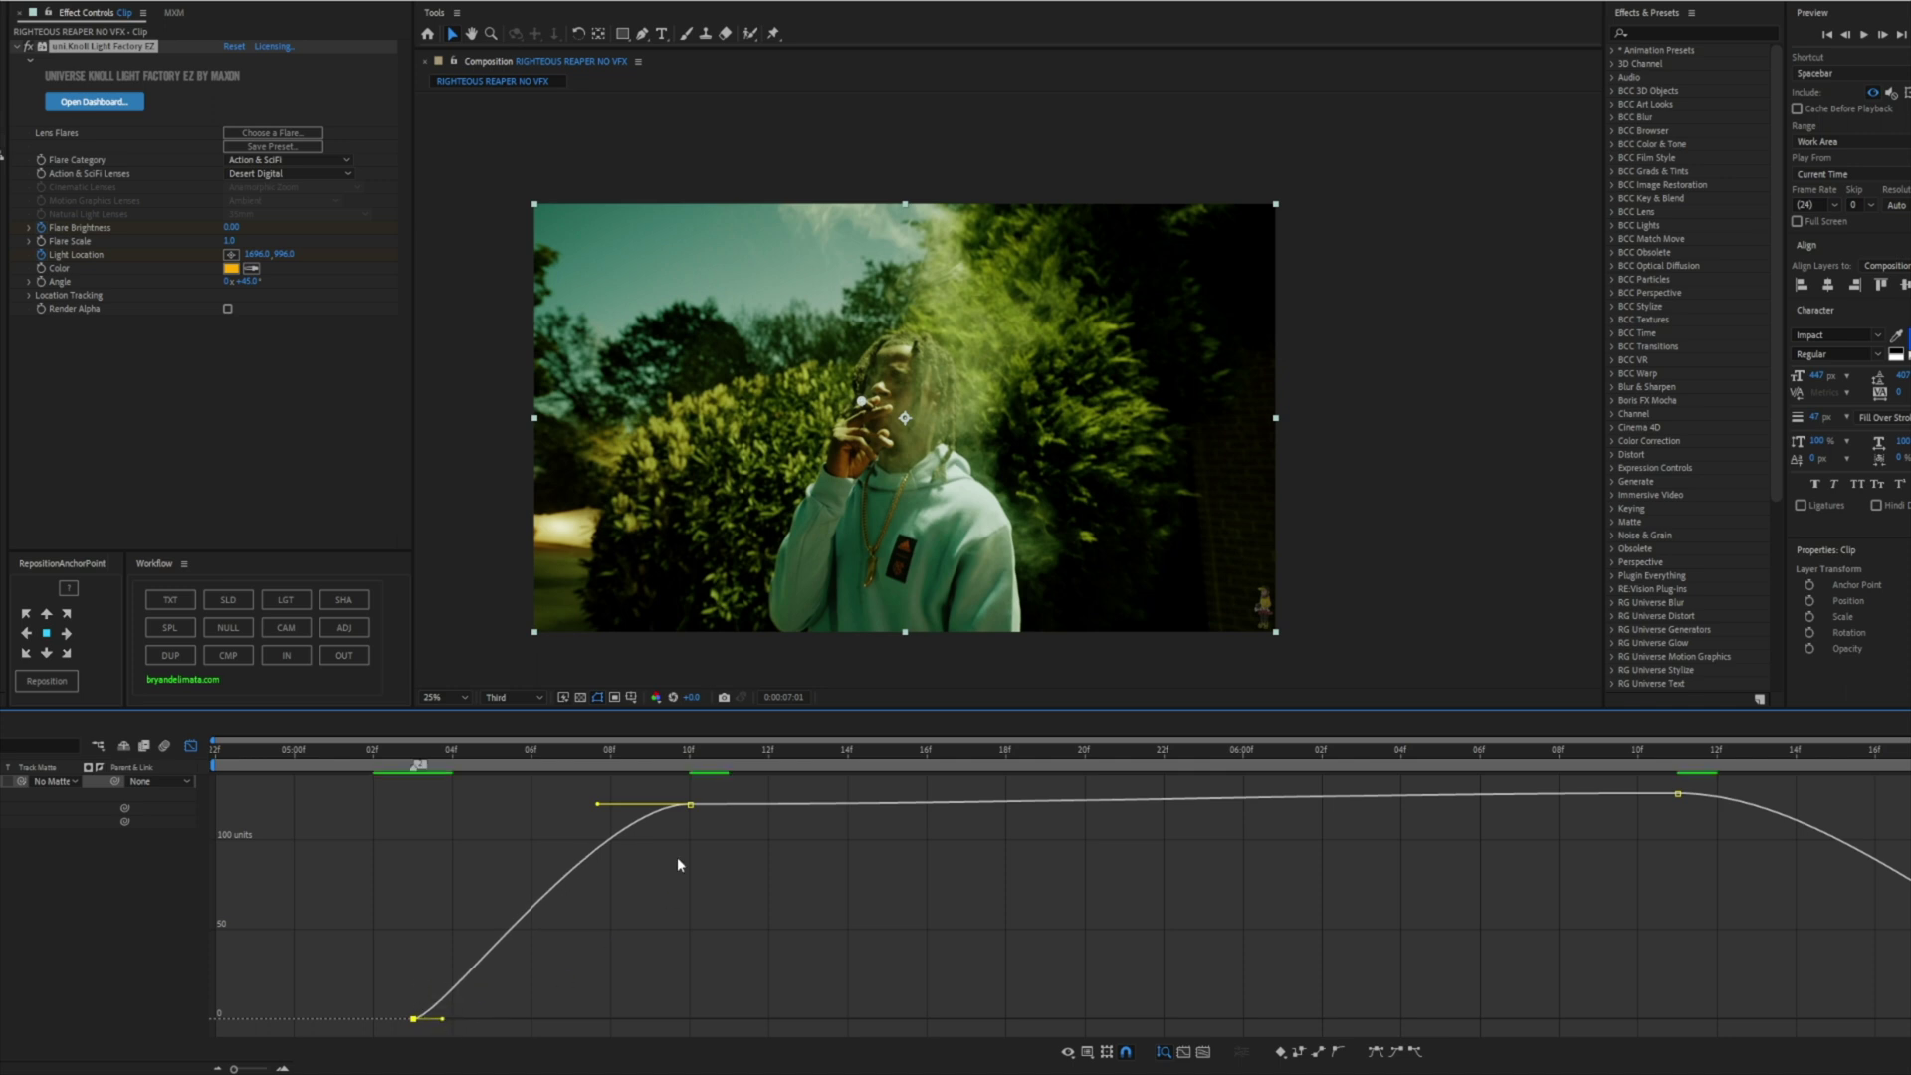
left_click_drag(593, 812, 535, 808)
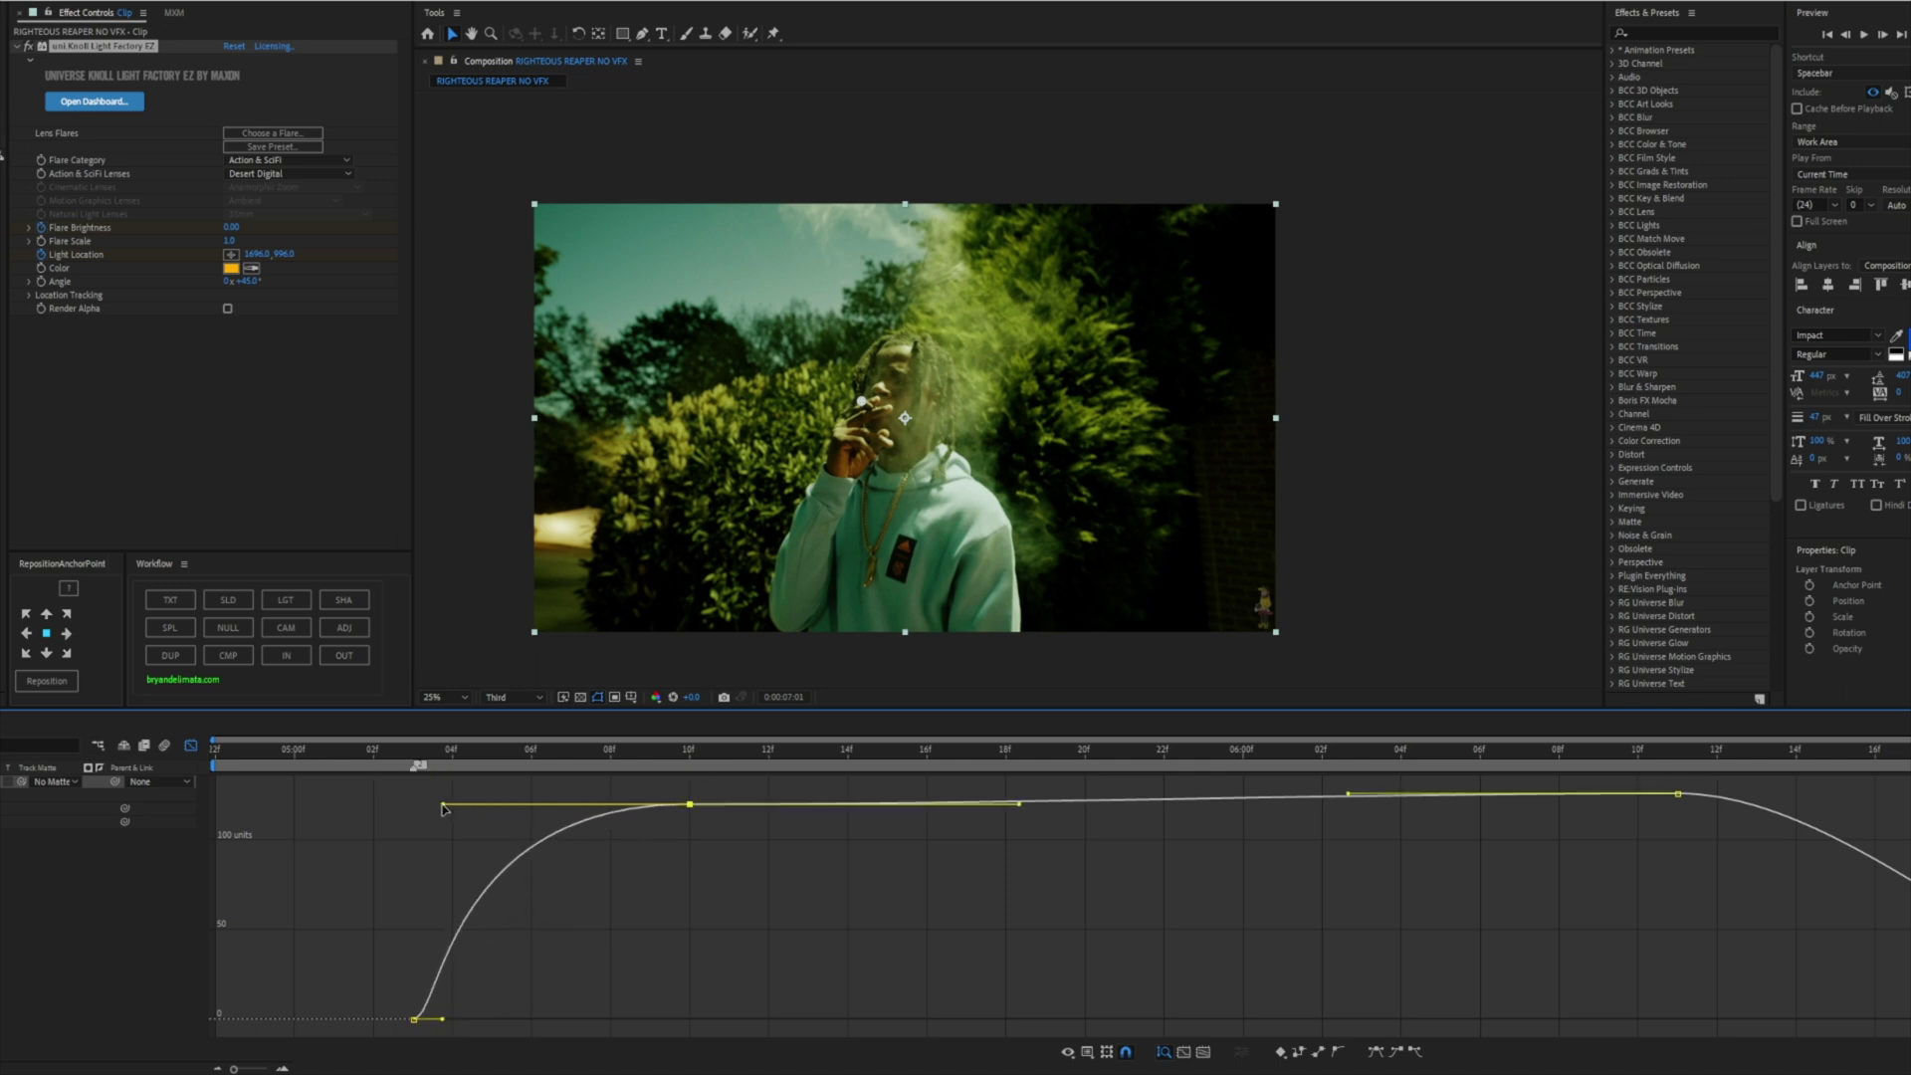
left_click(1104, 810)
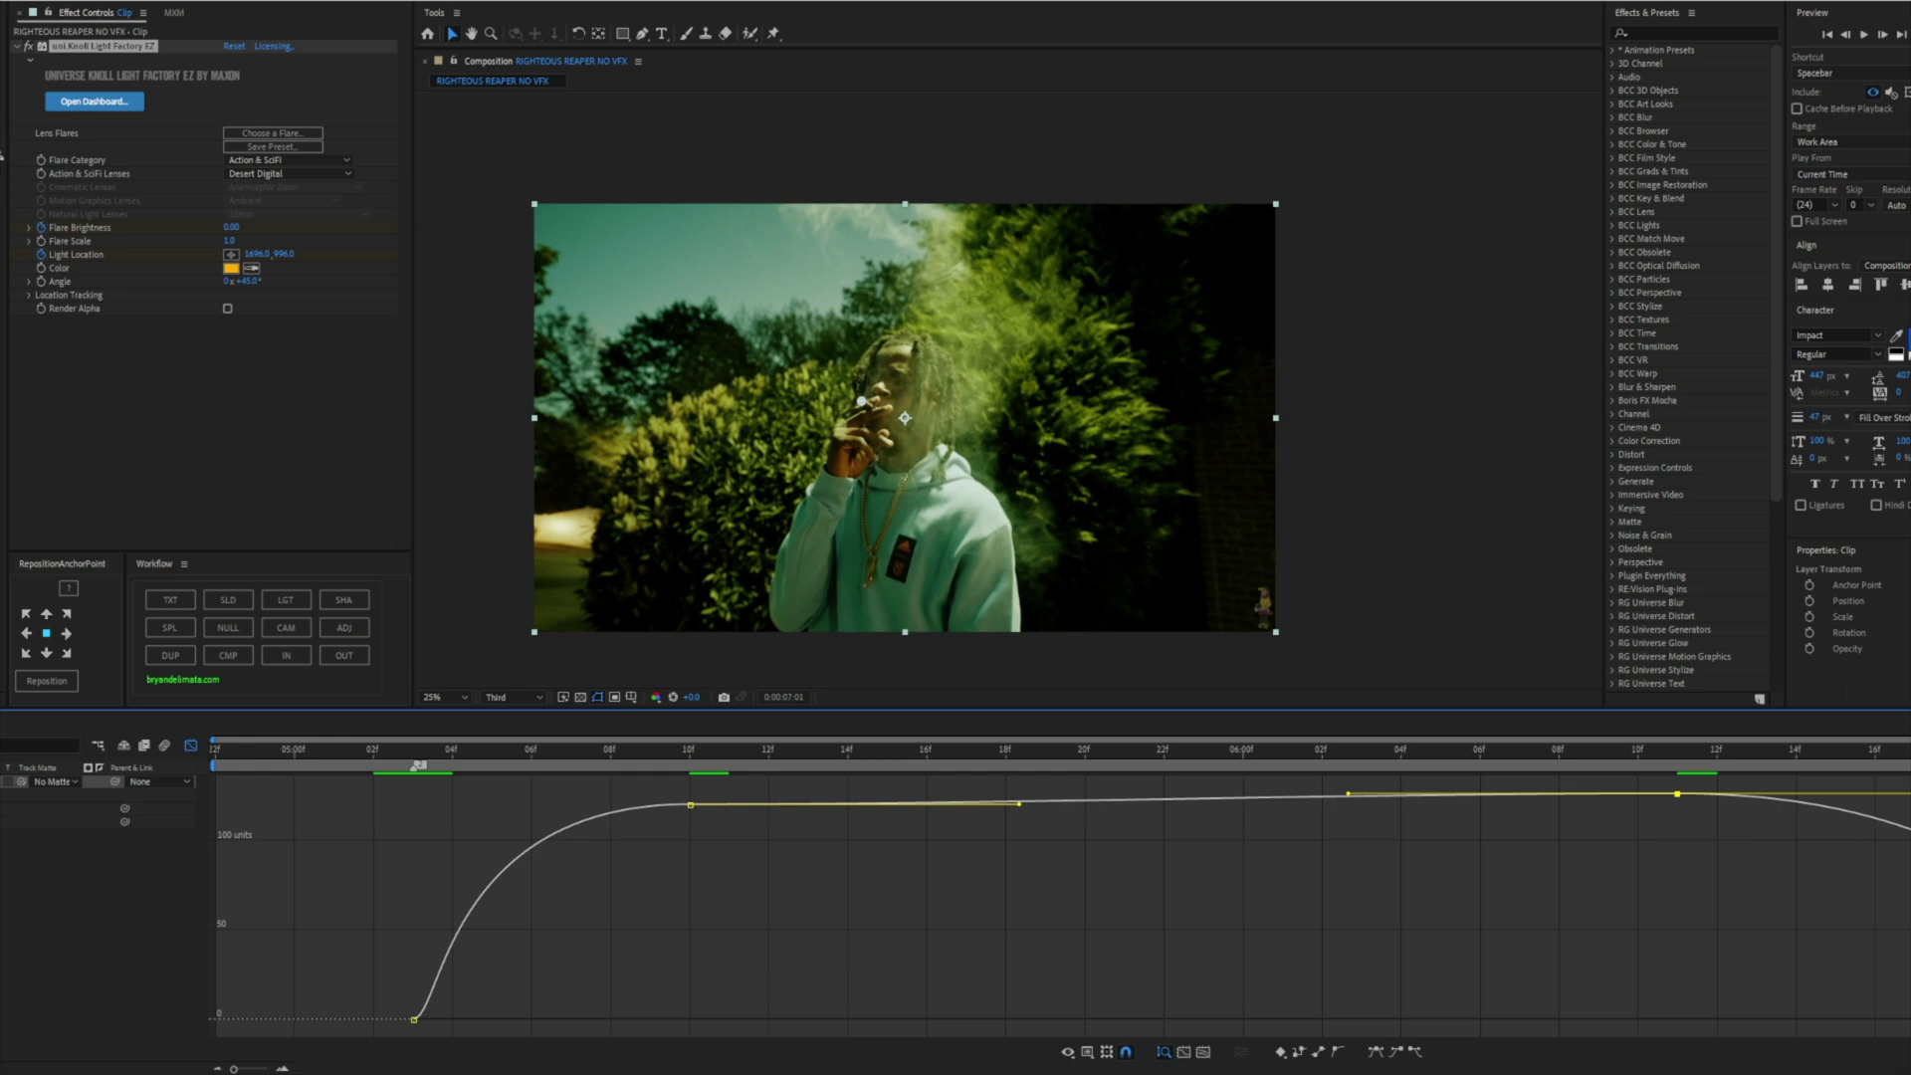
left_click_drag(1348, 793, 1348, 801)
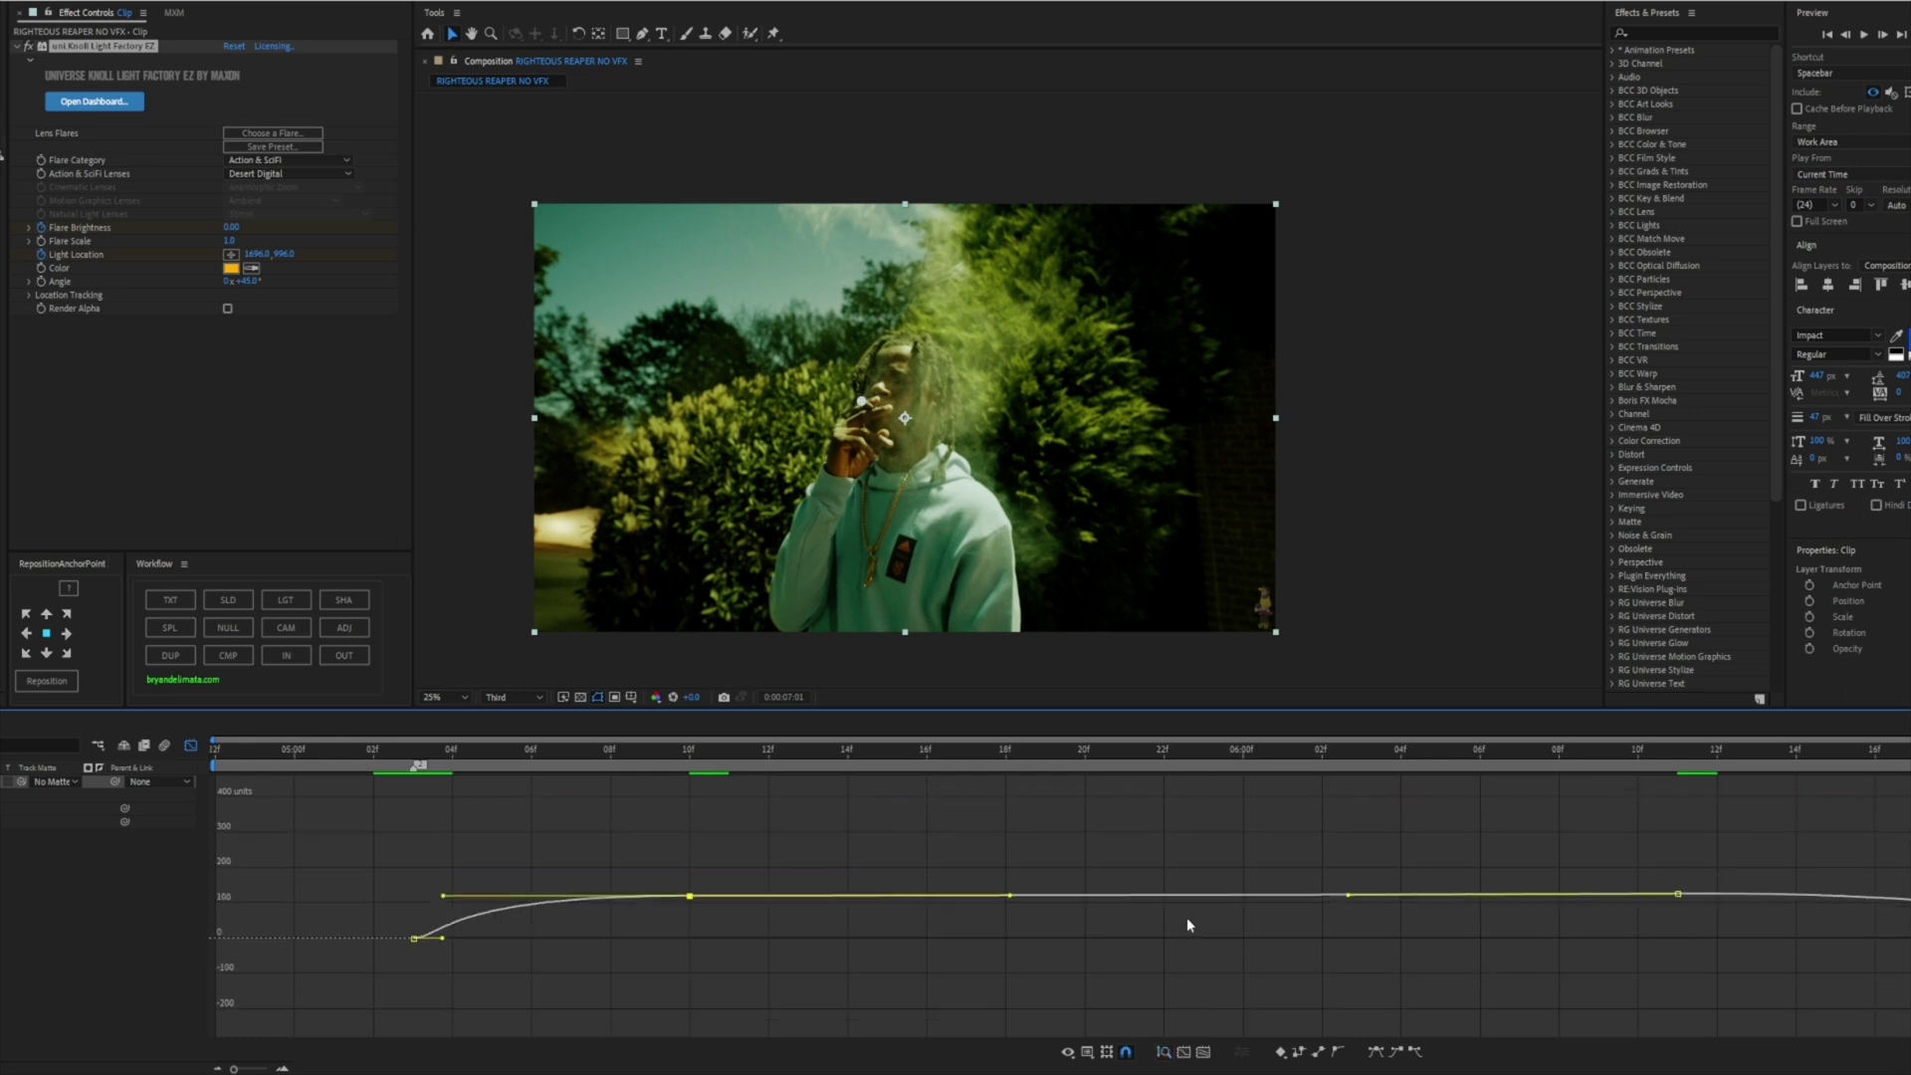
scroll(1185, 918, "up", 7)
scroll(1095, 914, "down", 1)
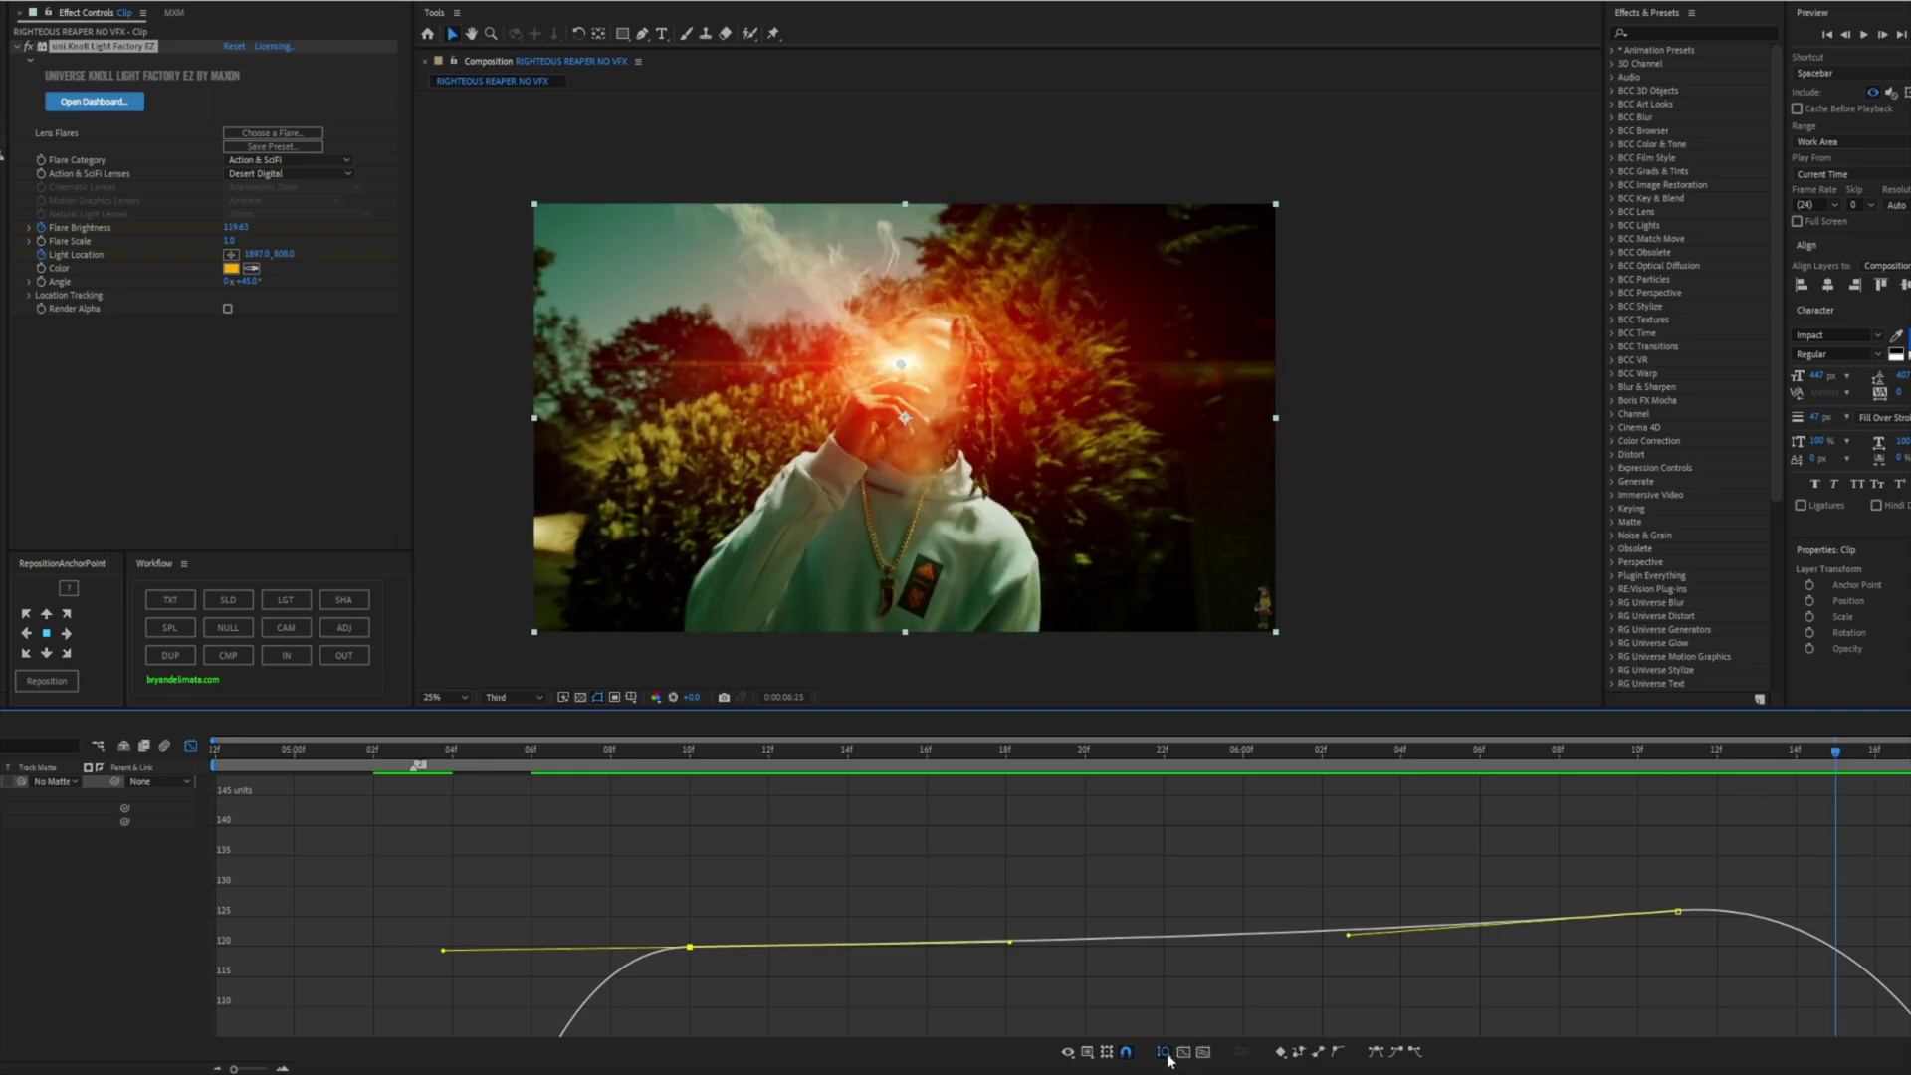
left_click(191, 745)
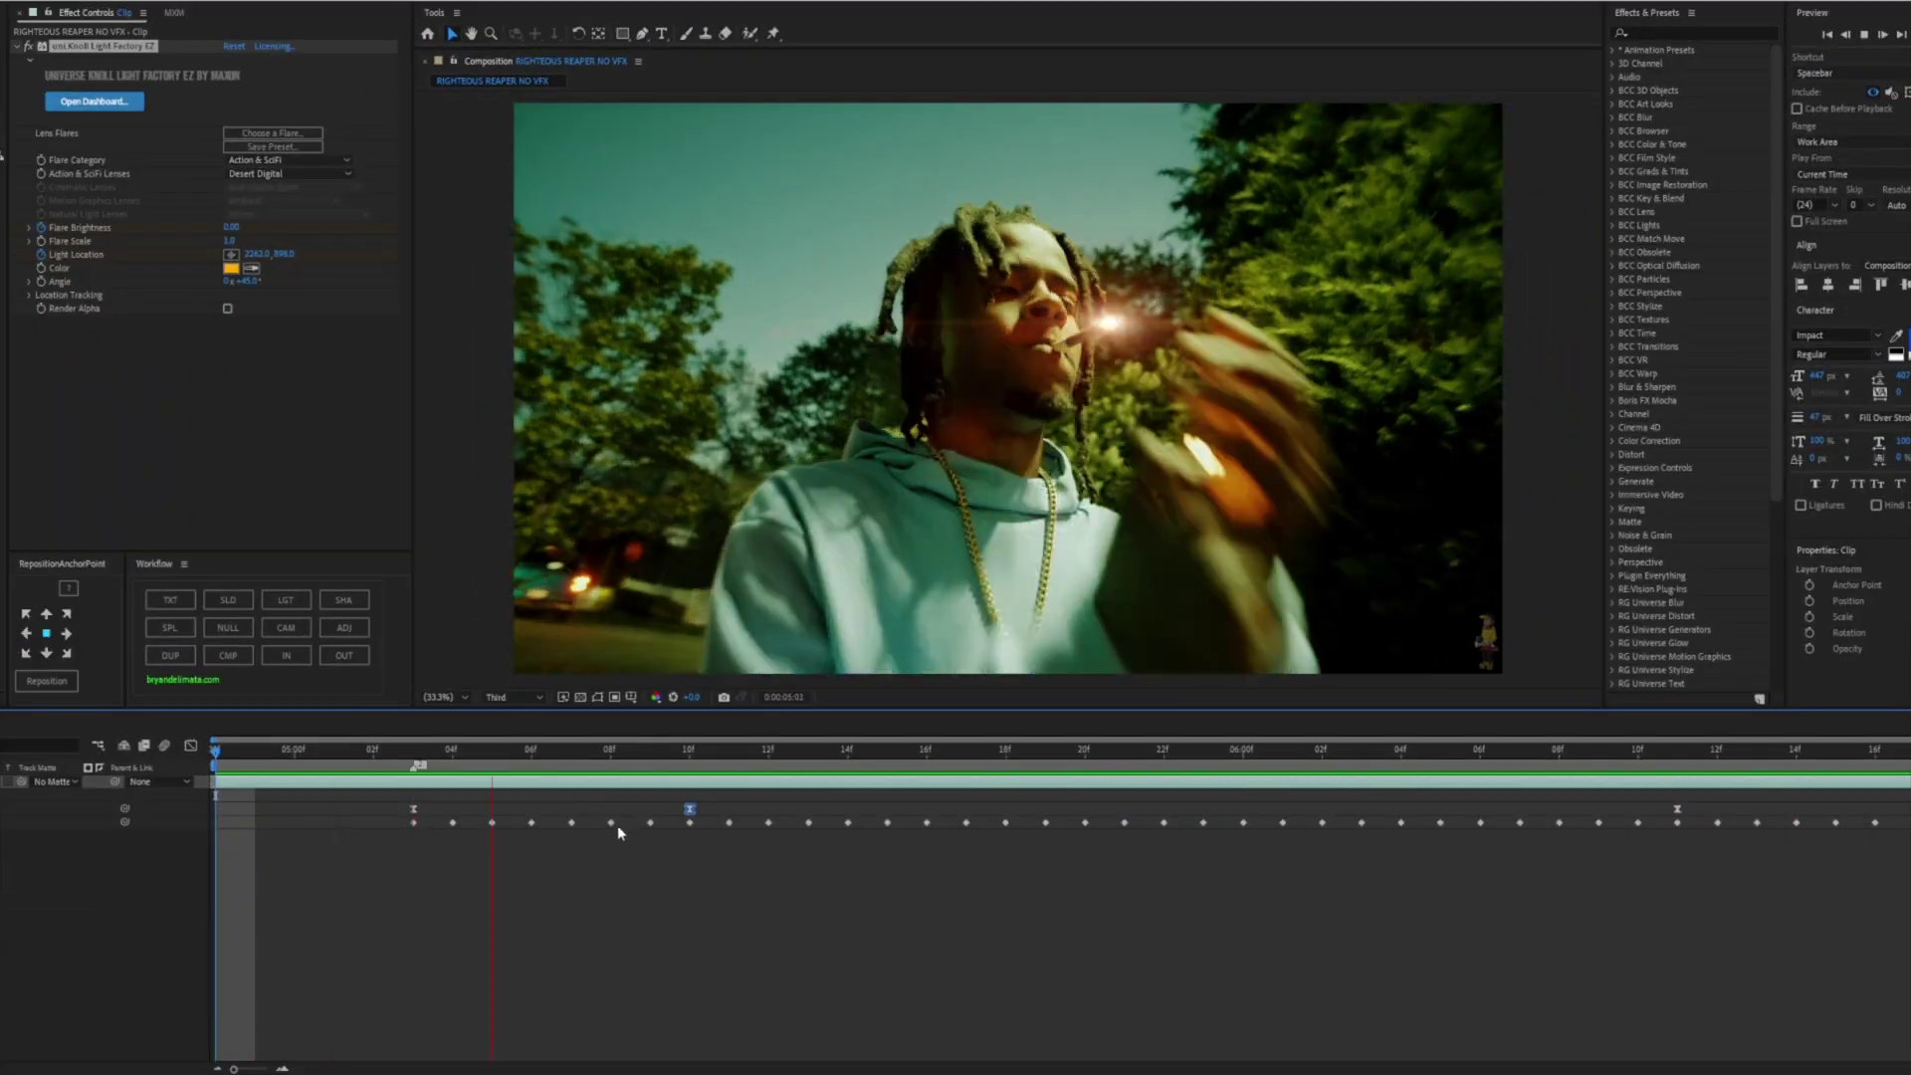
Add an adjustment layer above the clip and apply the S_WarpChroma effect to it at 0:00:05:03
left_click(1215, 768)
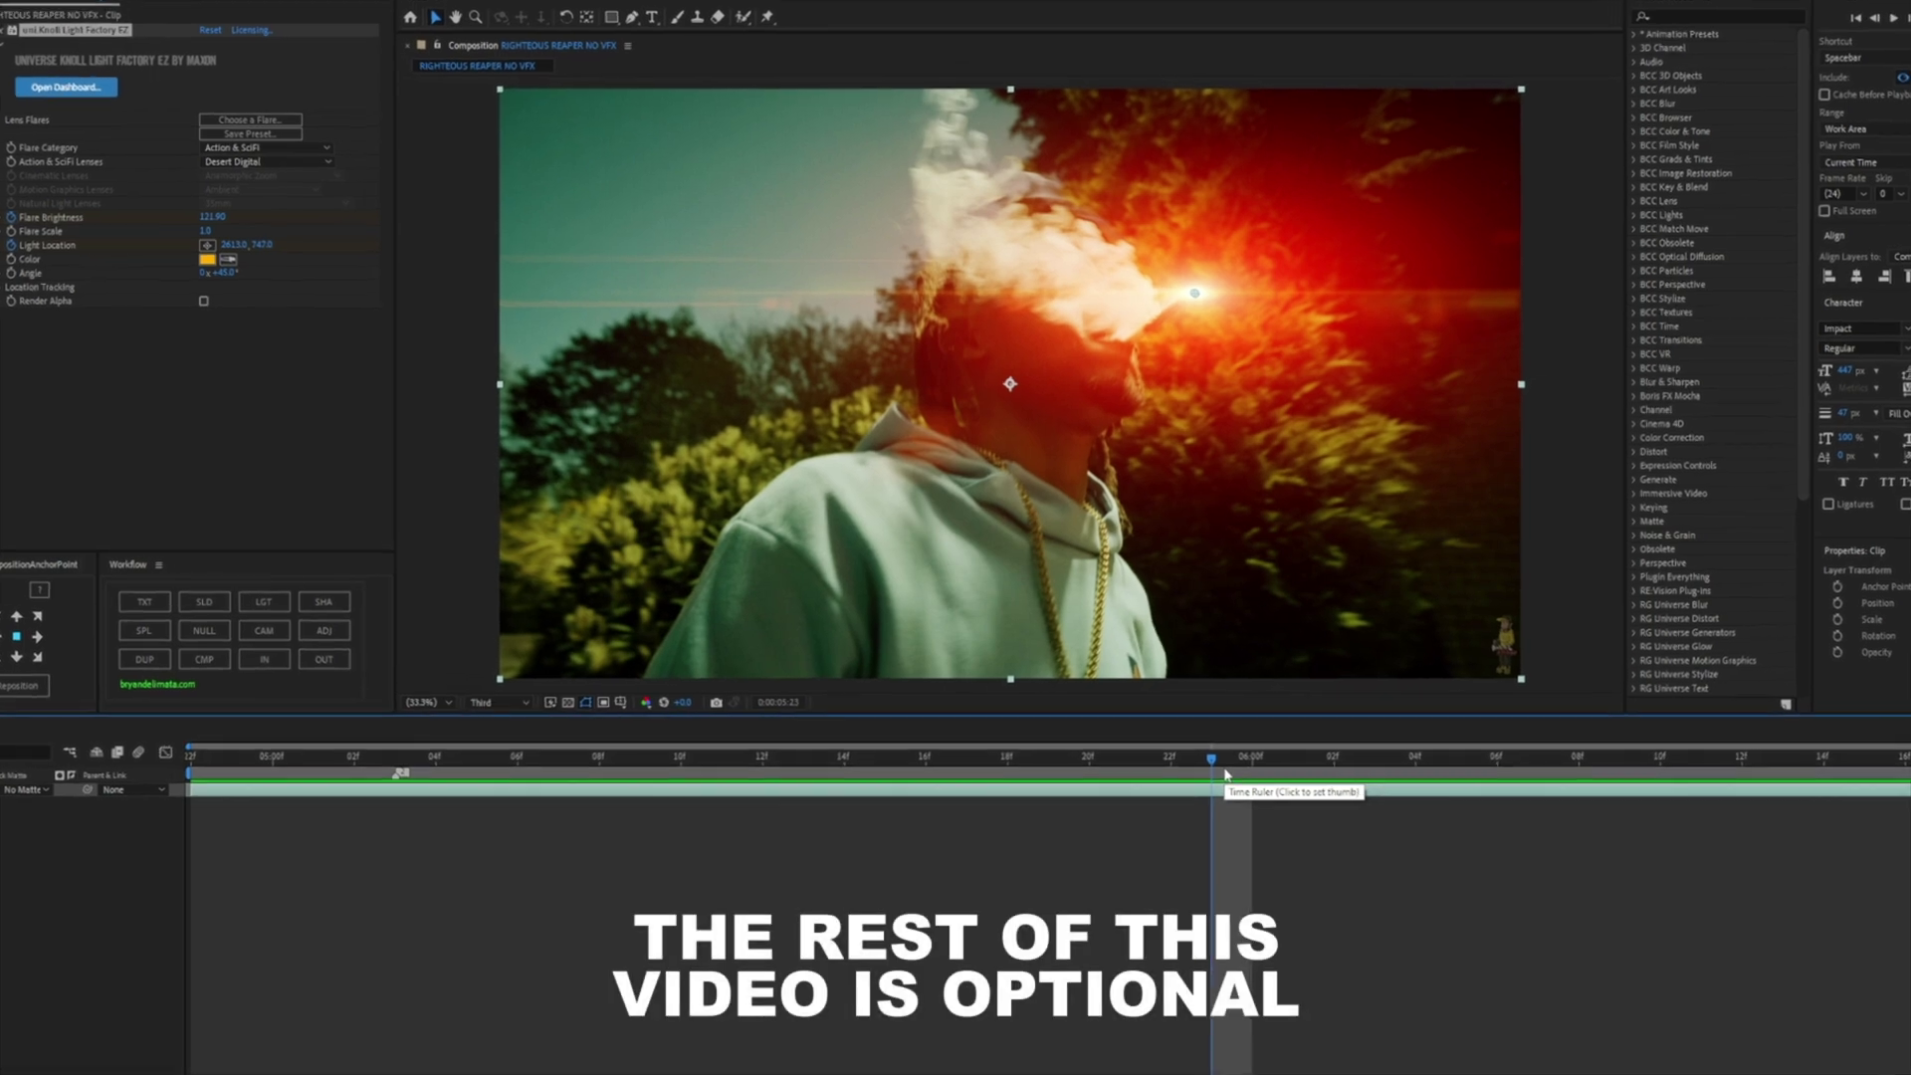
left_click_drag(1237, 787, 375, 802)
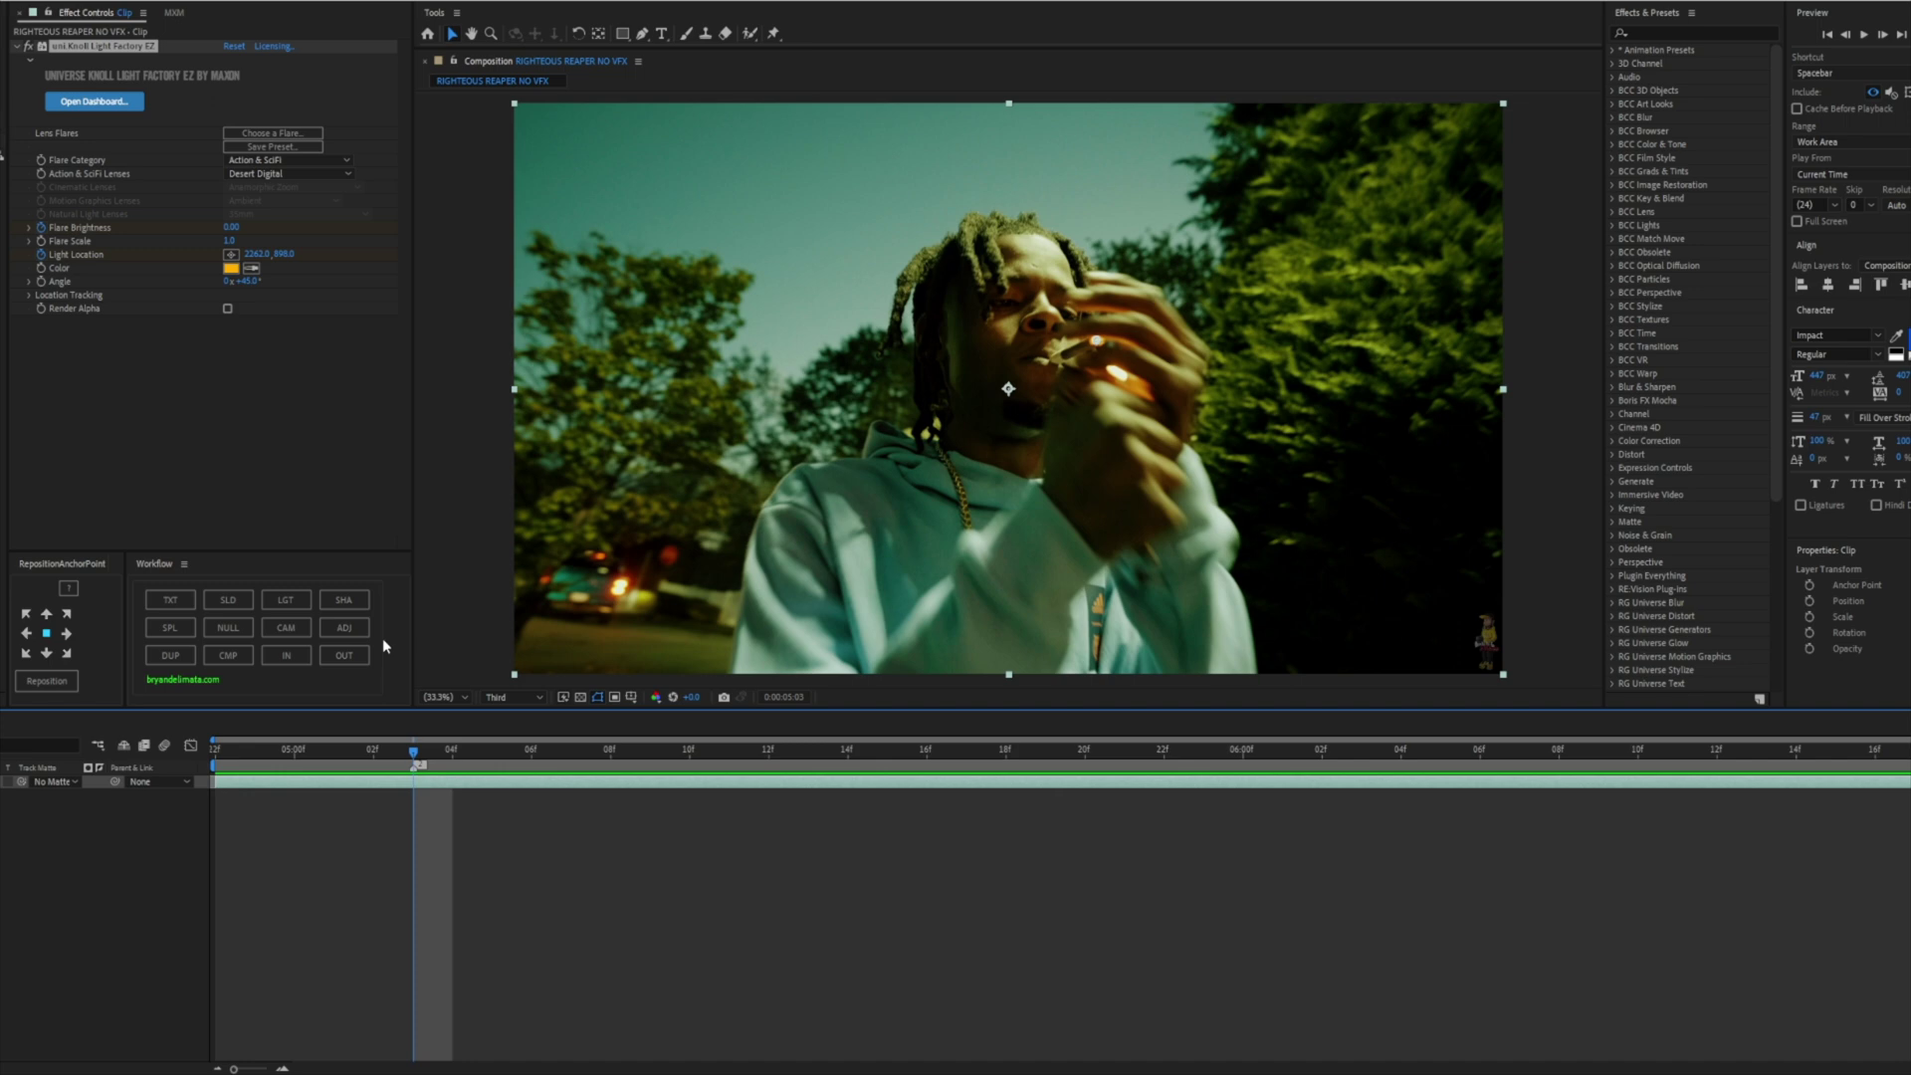
left_click(344, 628)
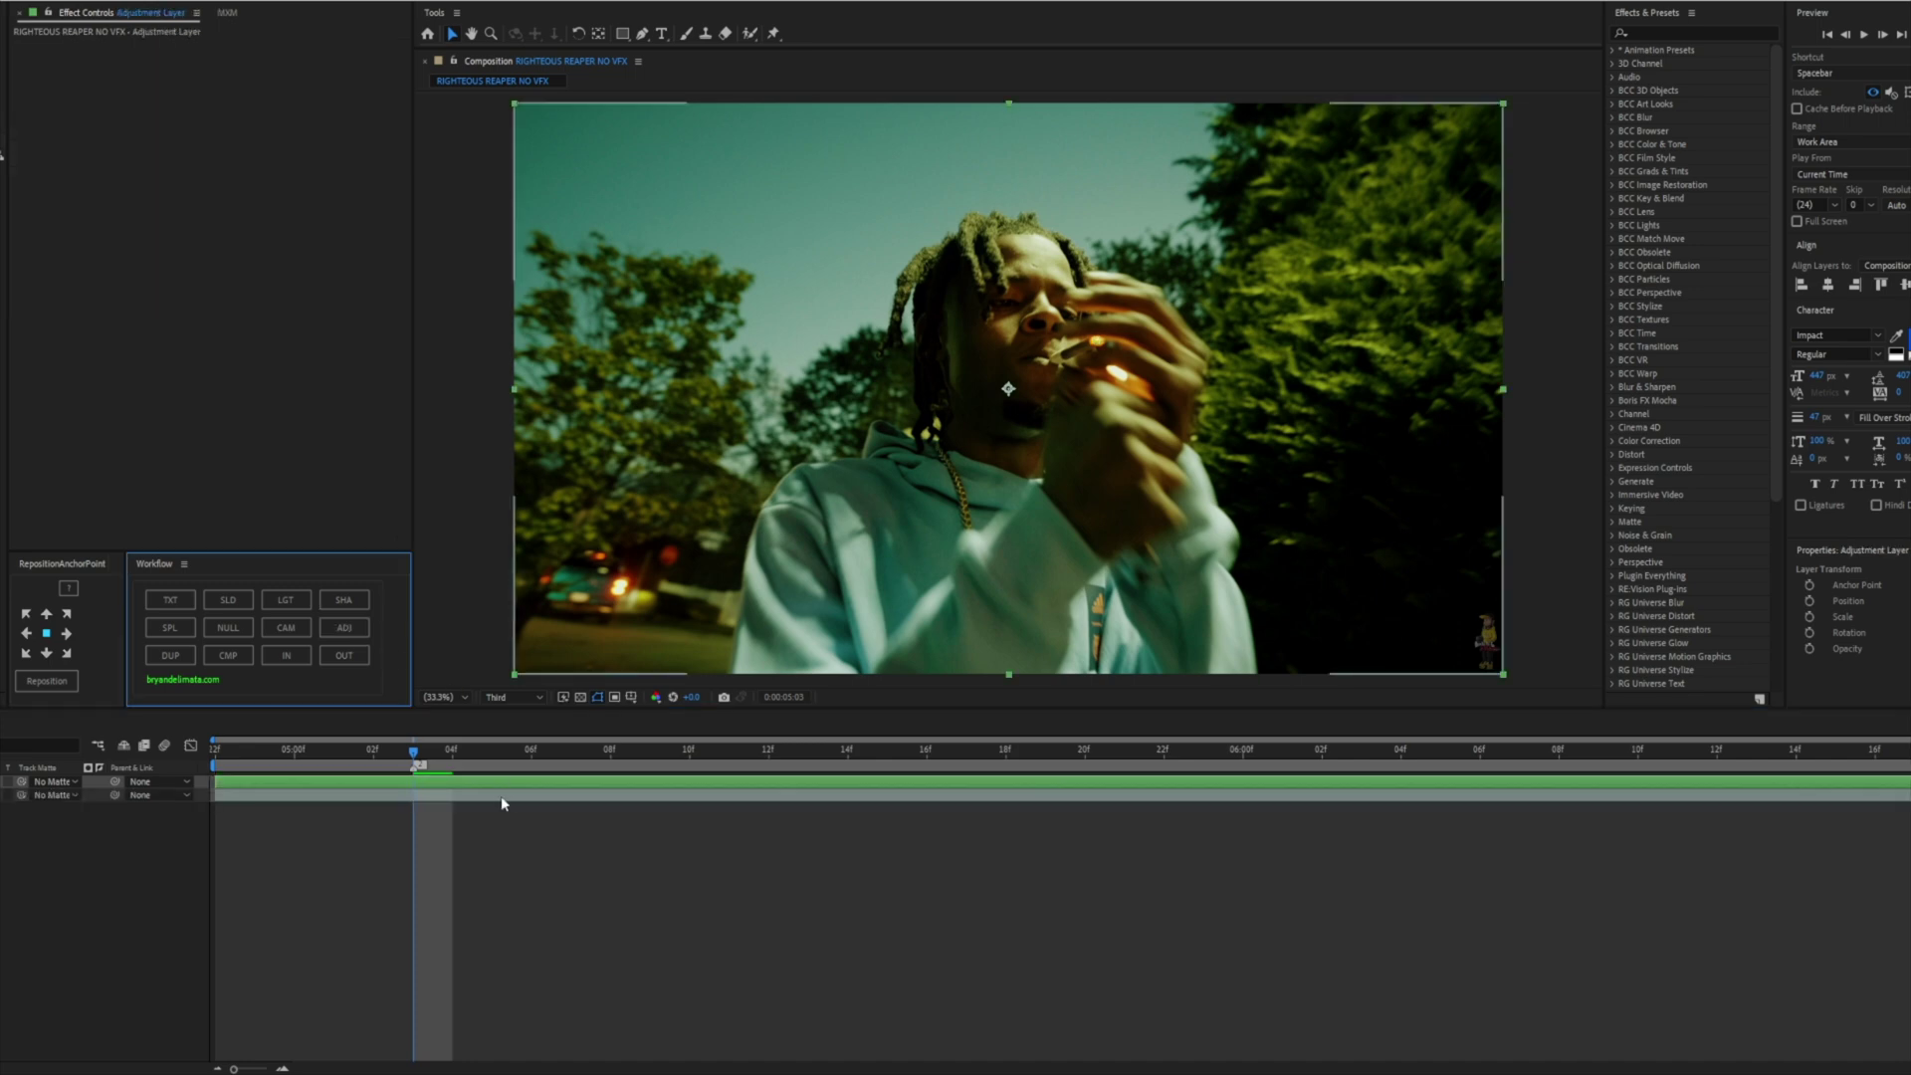
left_click(458, 785)
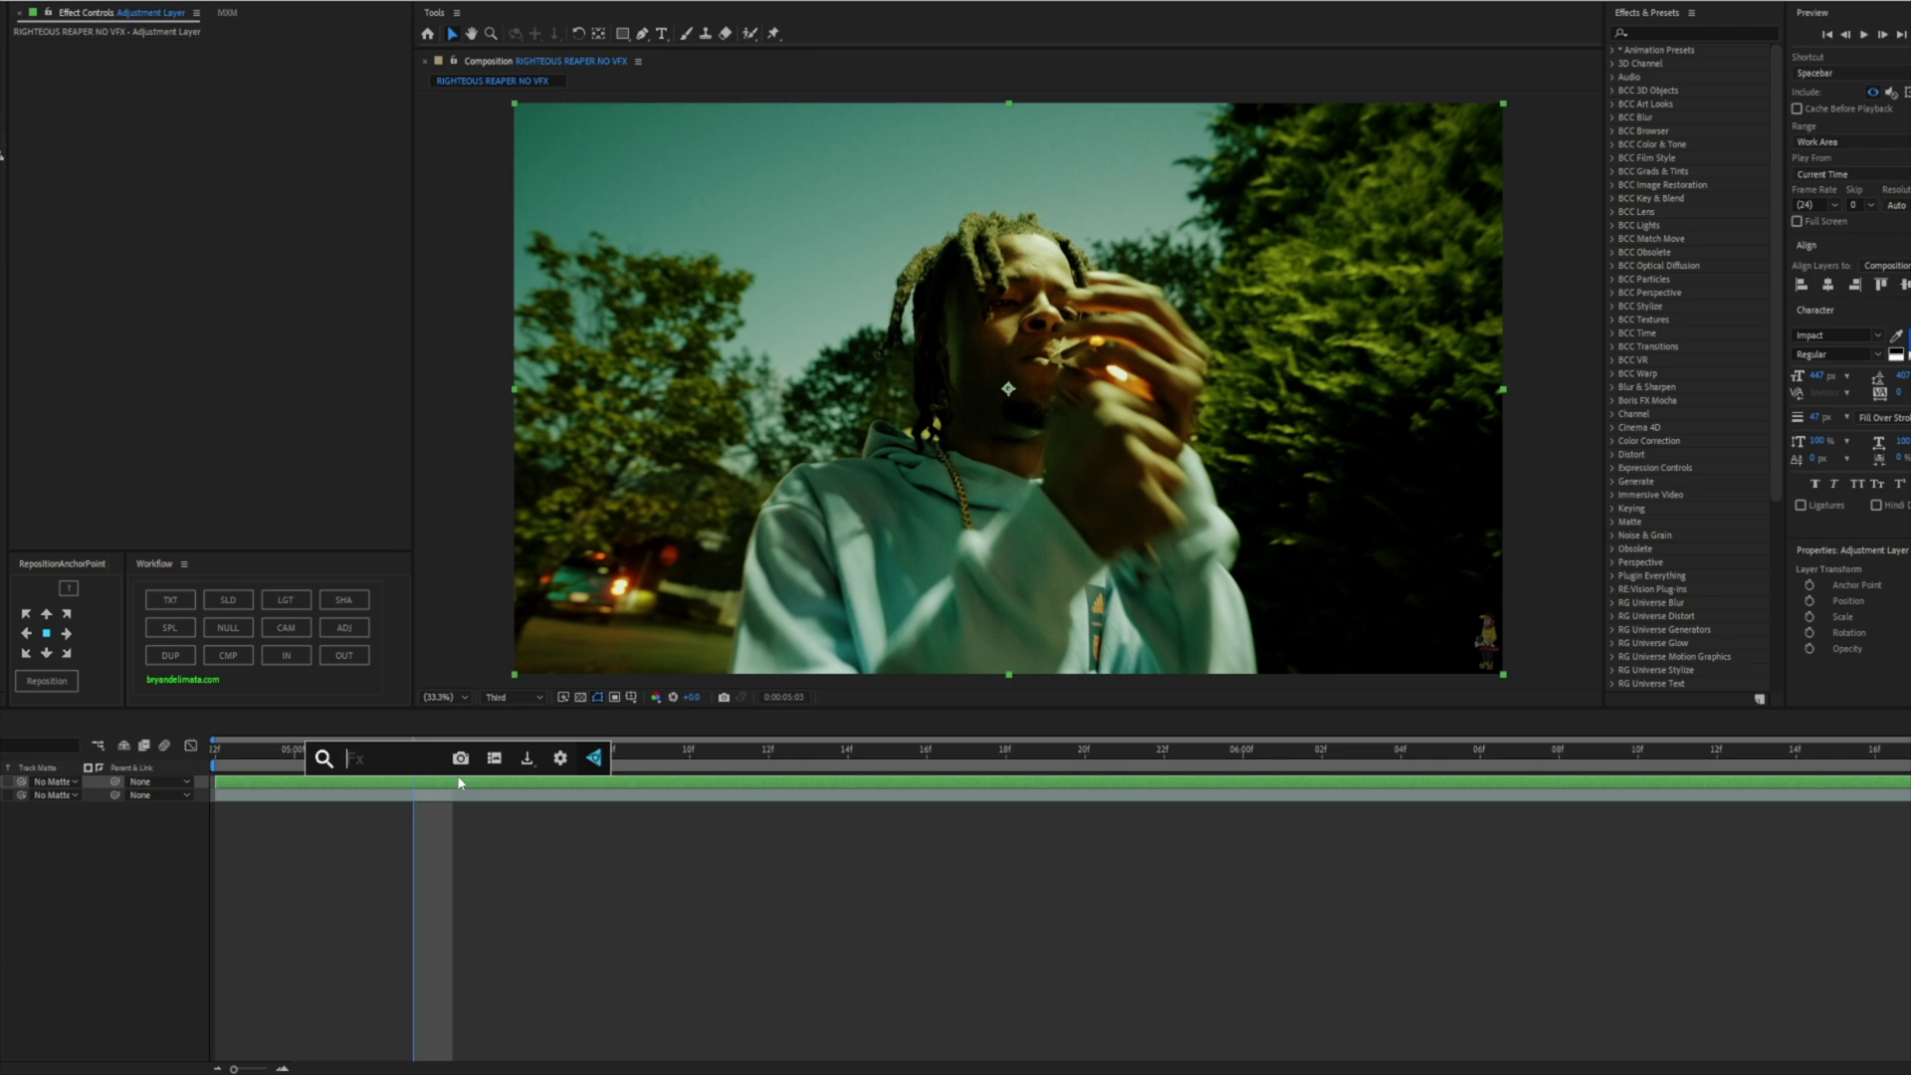
type("warpchr")
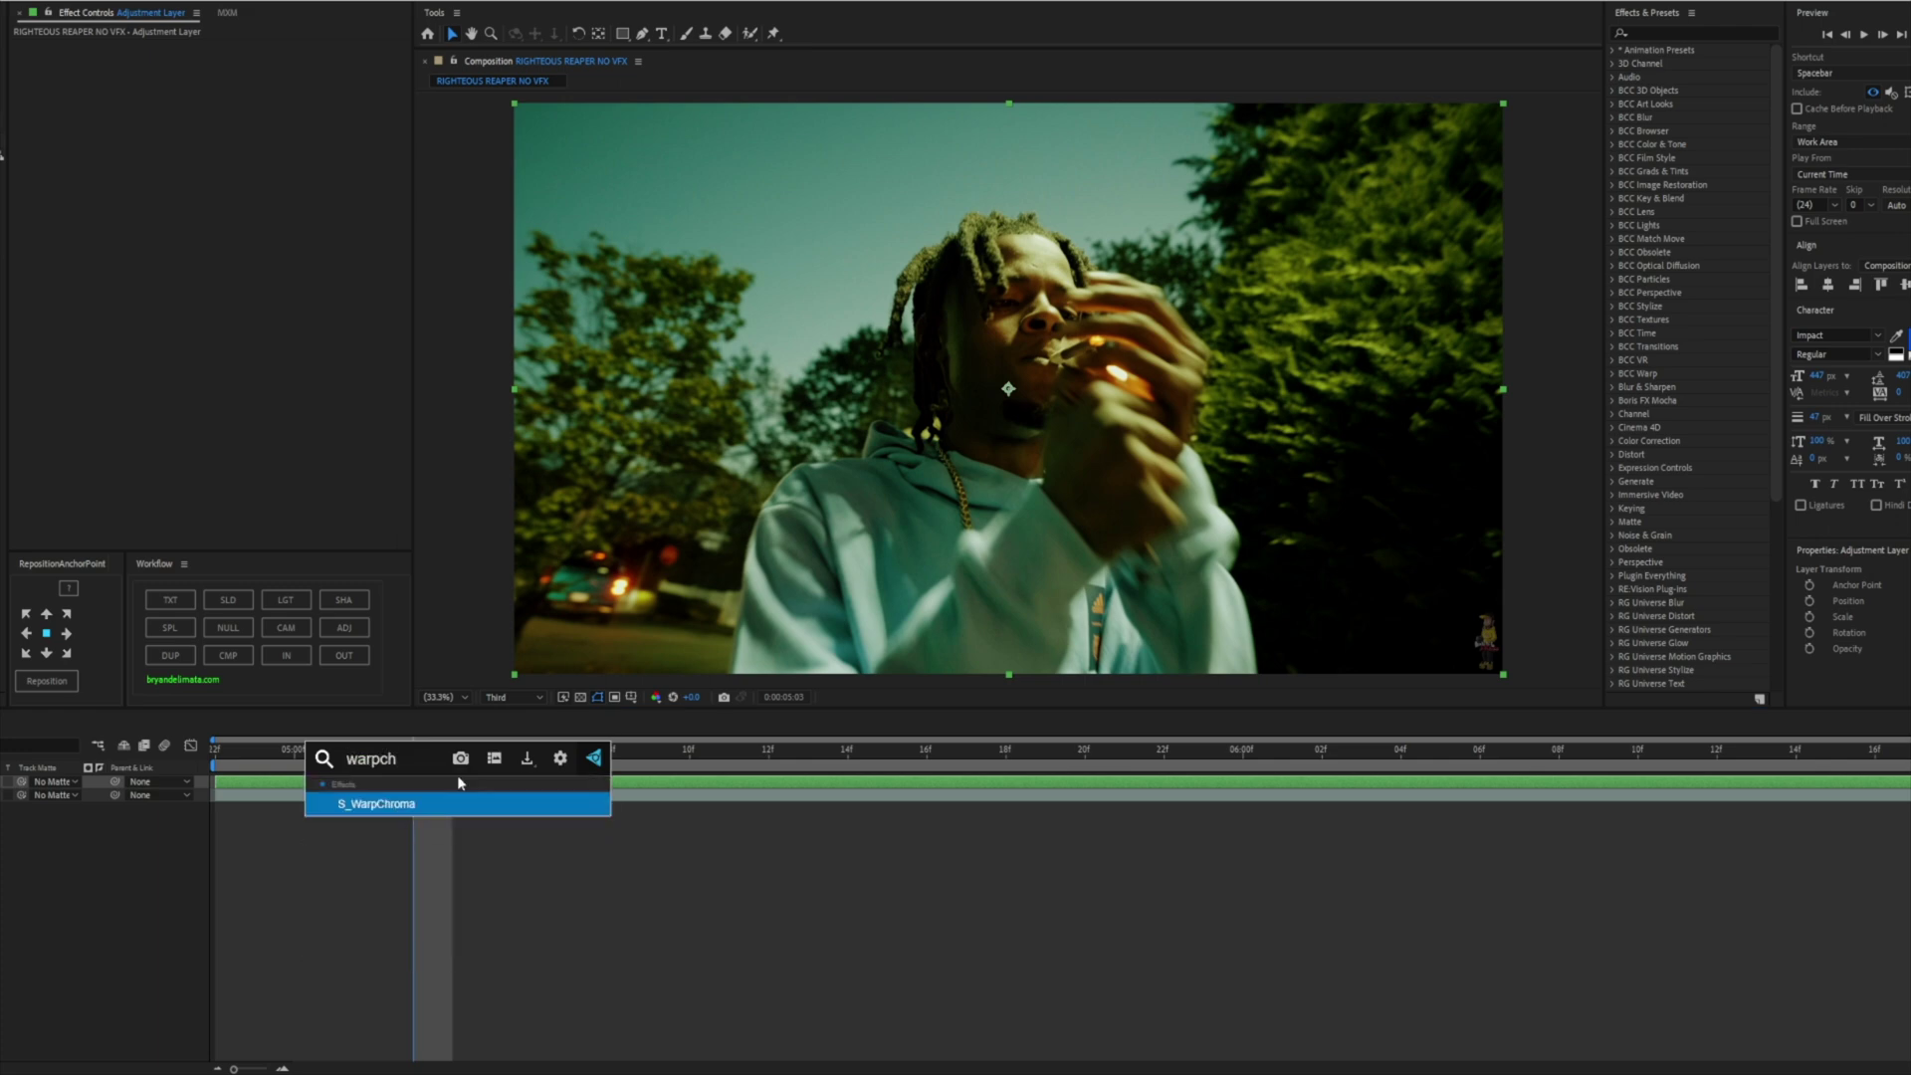
key("Return")
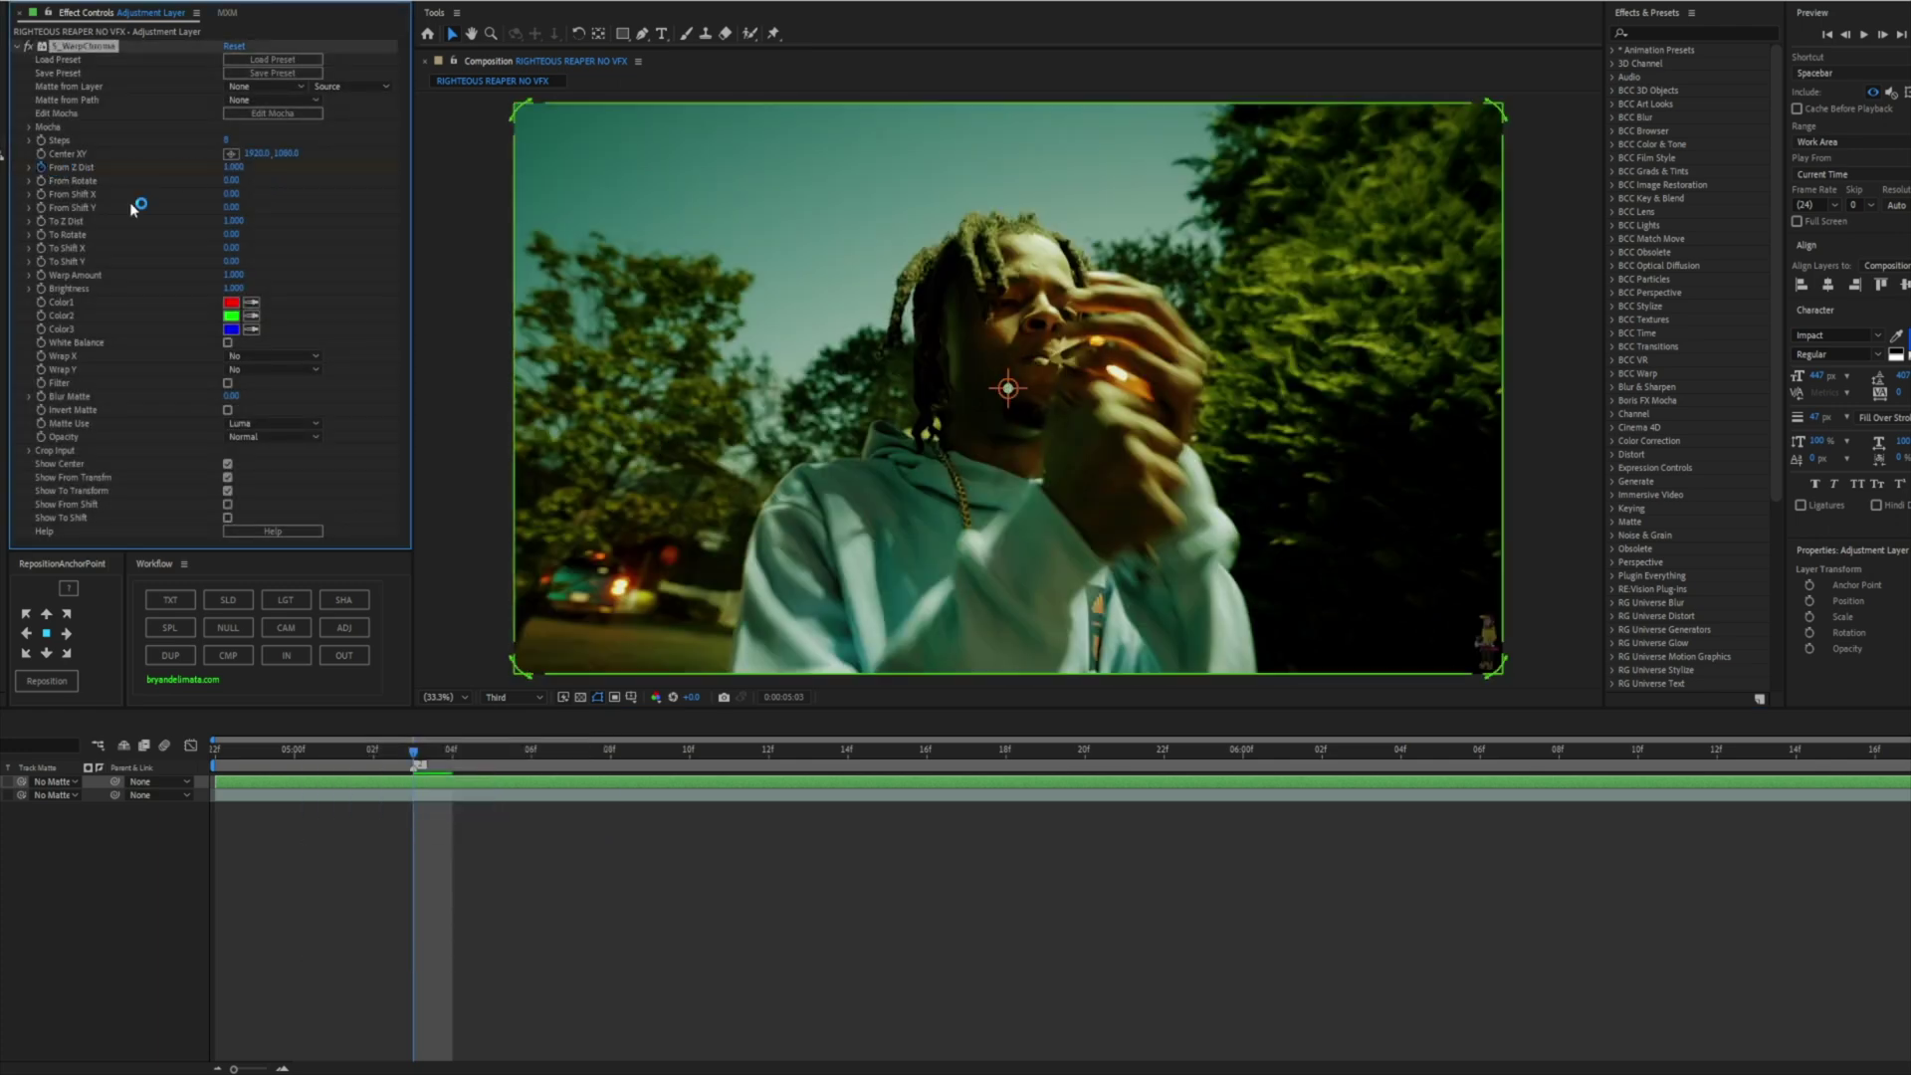
Lower S_WarpChroma's From Z Dist slightly in a second keyframe and place that keyframe at 0:00:06:00
key("u")
left_click_drag(605, 759, 1004, 752)
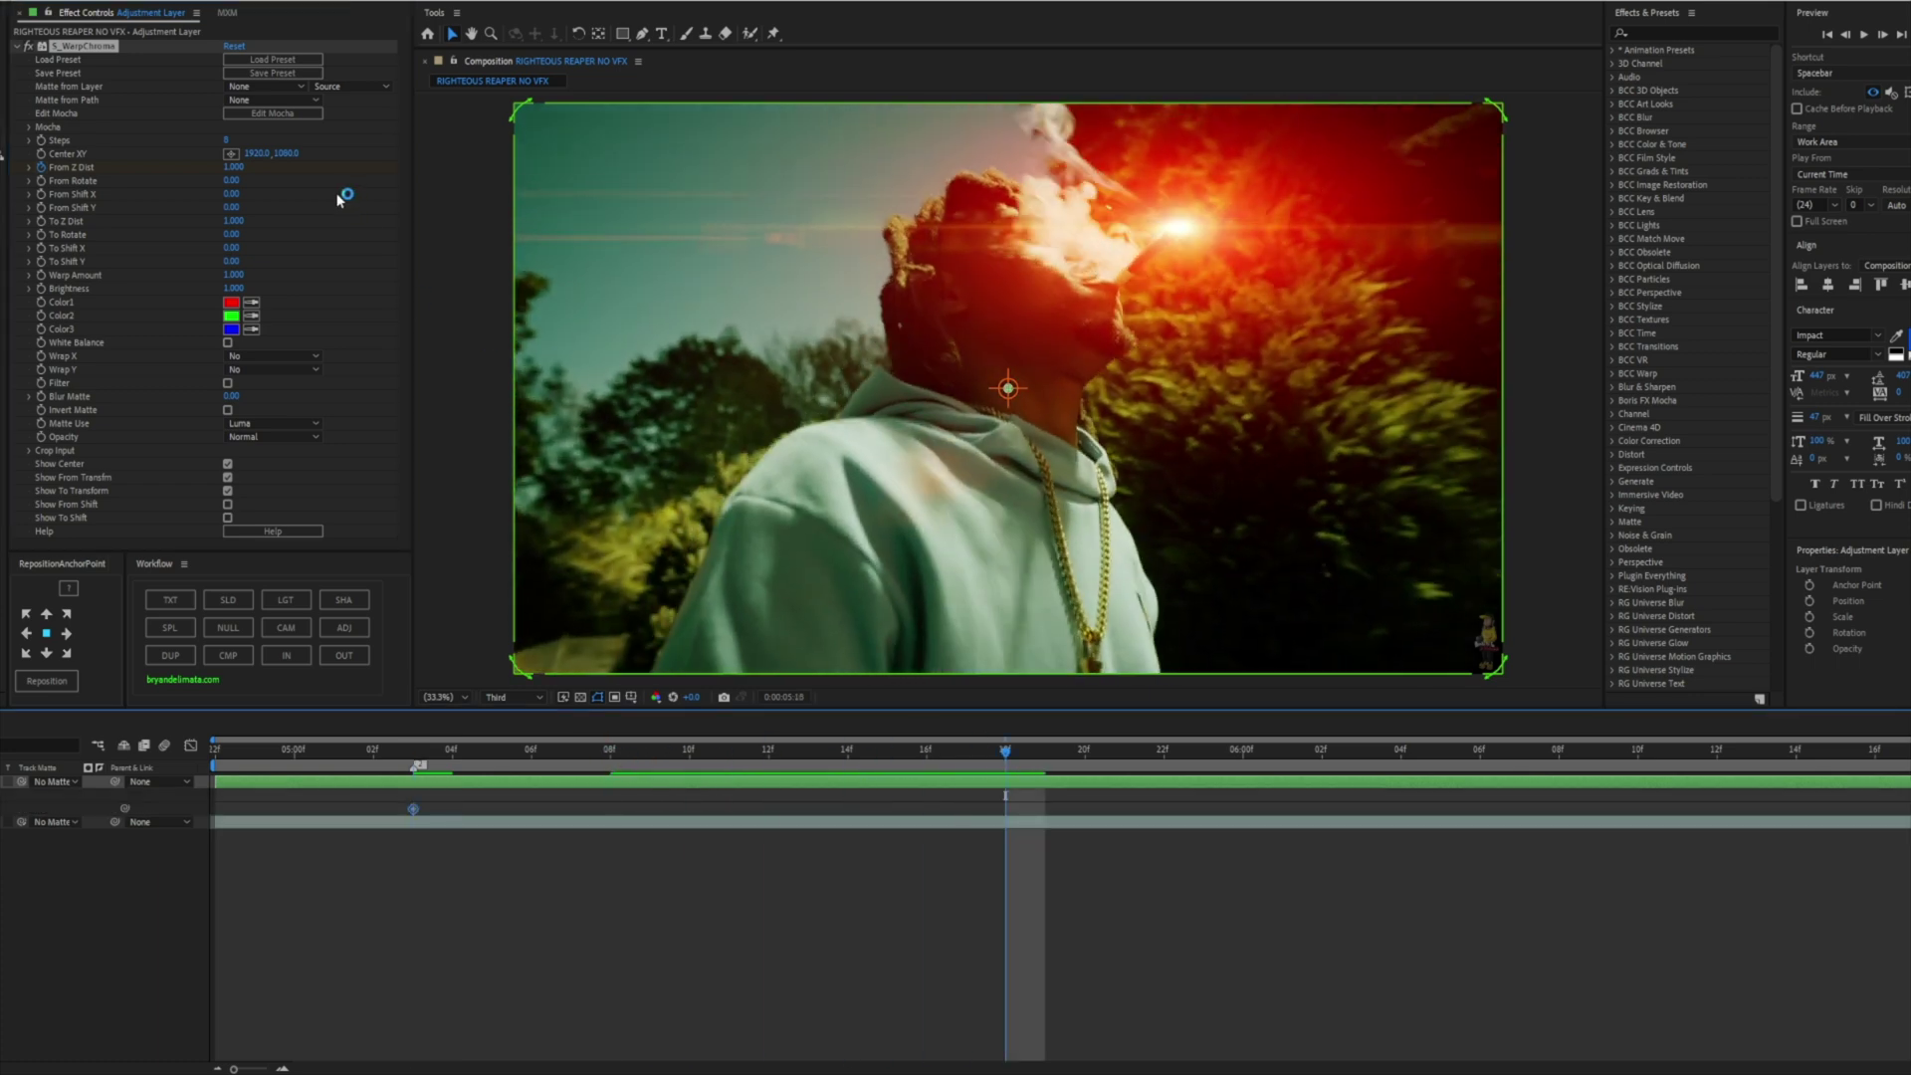
left_click_drag(233, 167, 227, 172)
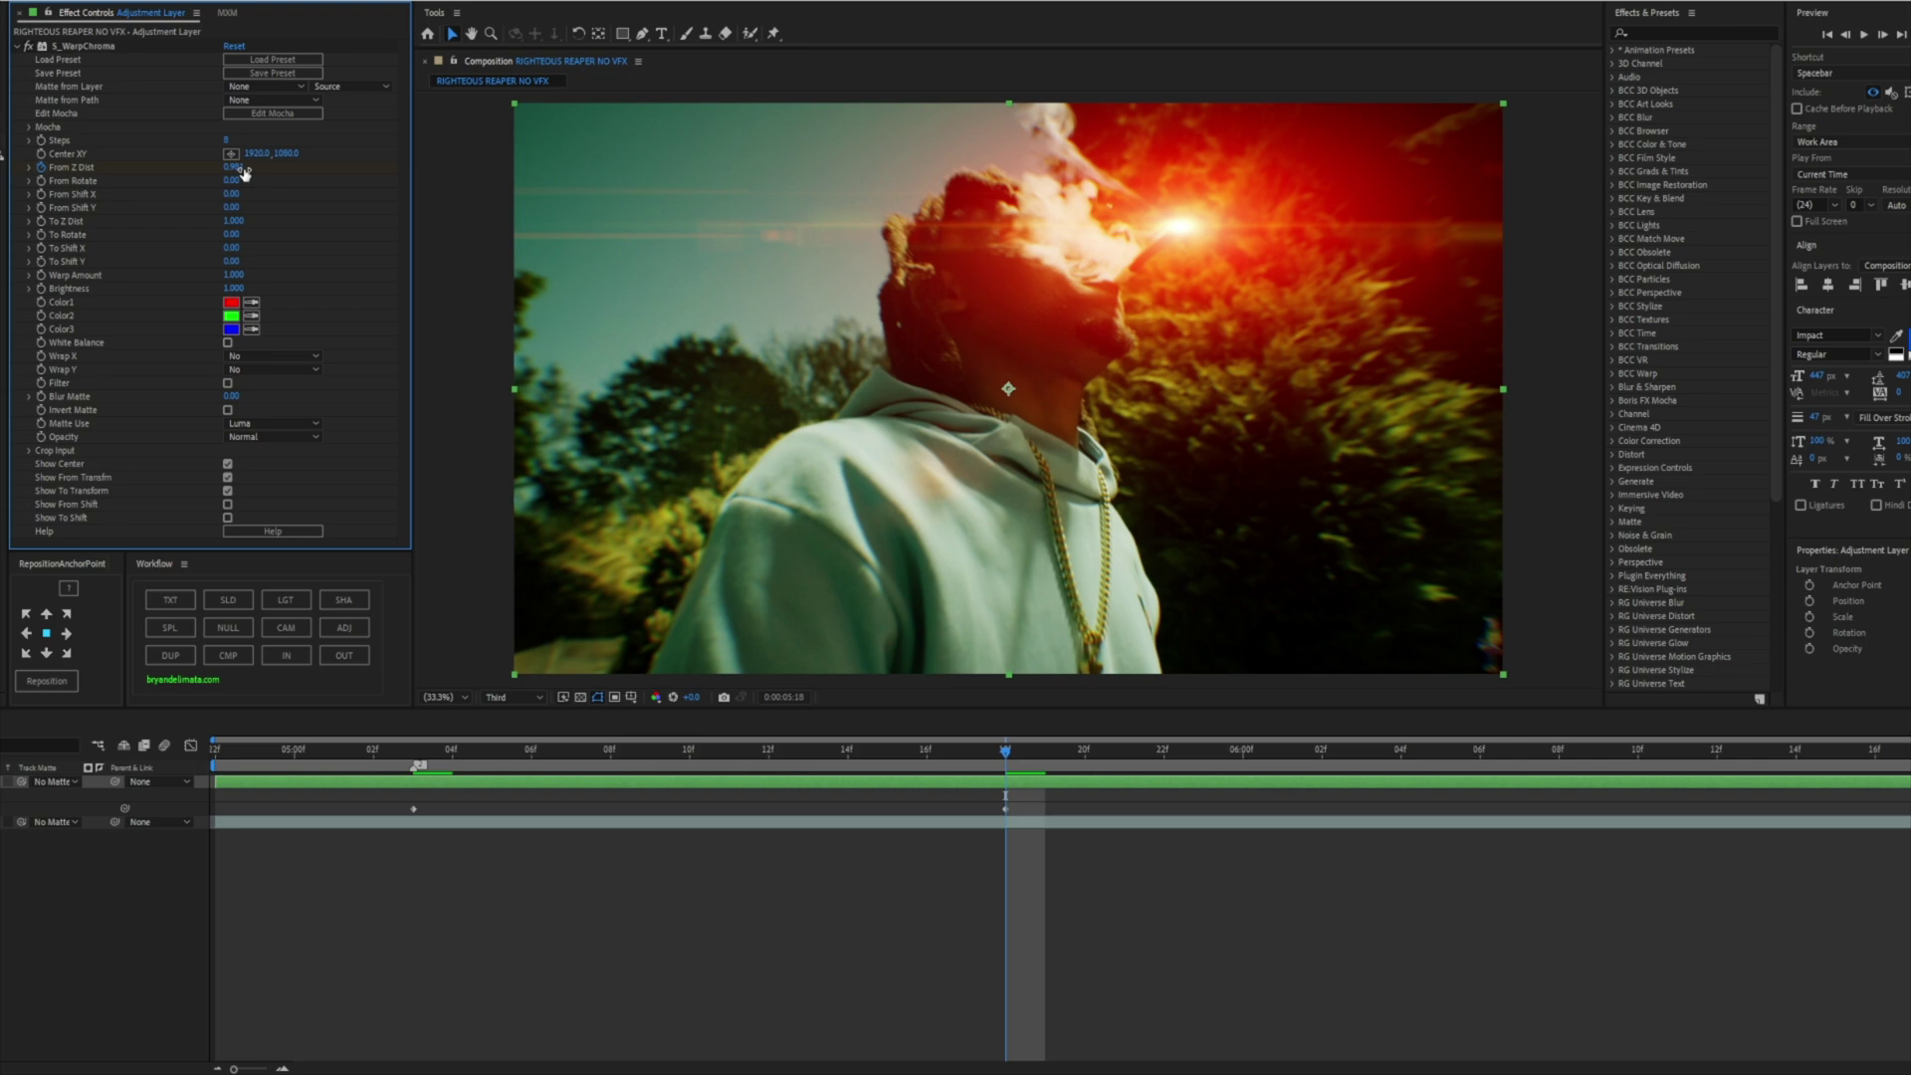
left_click_drag(1006, 810, 1085, 809)
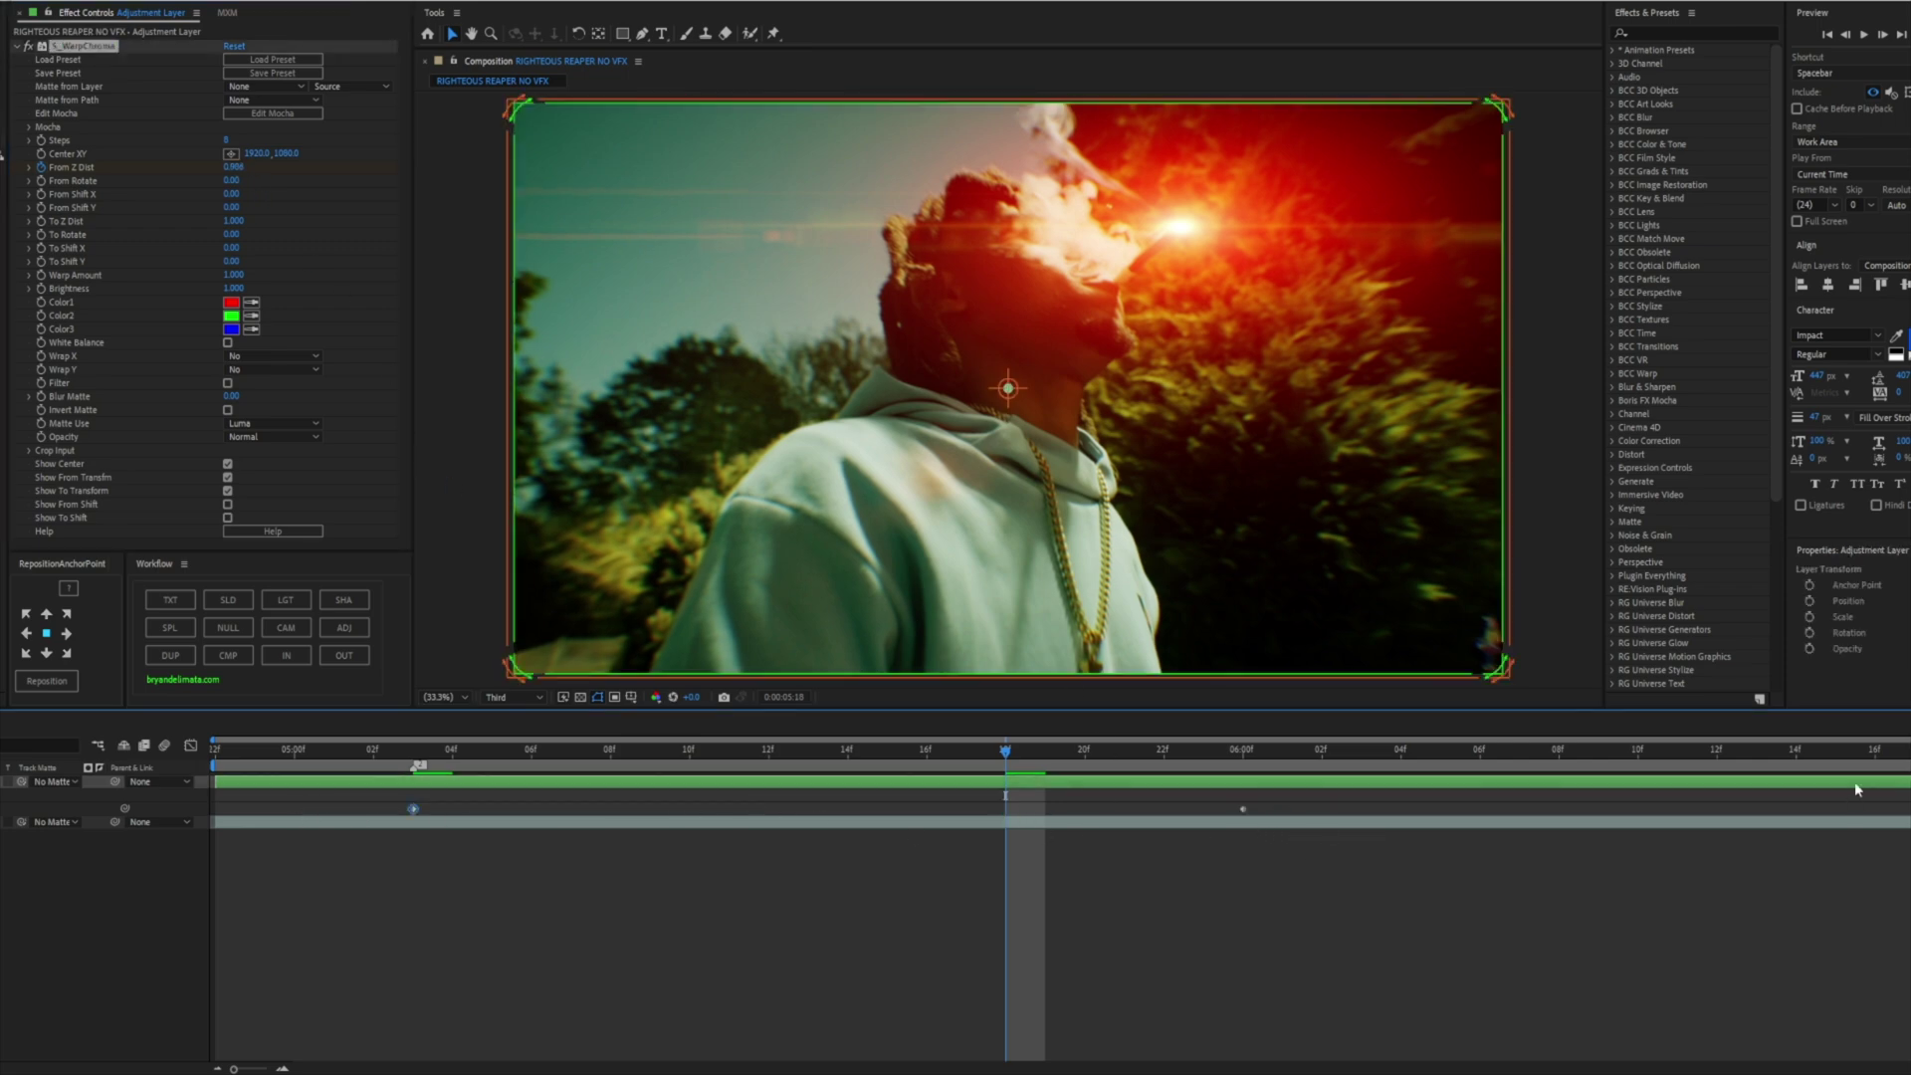
Return From Z Dist to 1.000 with a keyframe at 0:00:07:01 and apply Easy Ease to all its keyframes
left_click_drag(1861, 759, 1910, 758)
key("ctrl+shift+a")
left_click(230, 822)
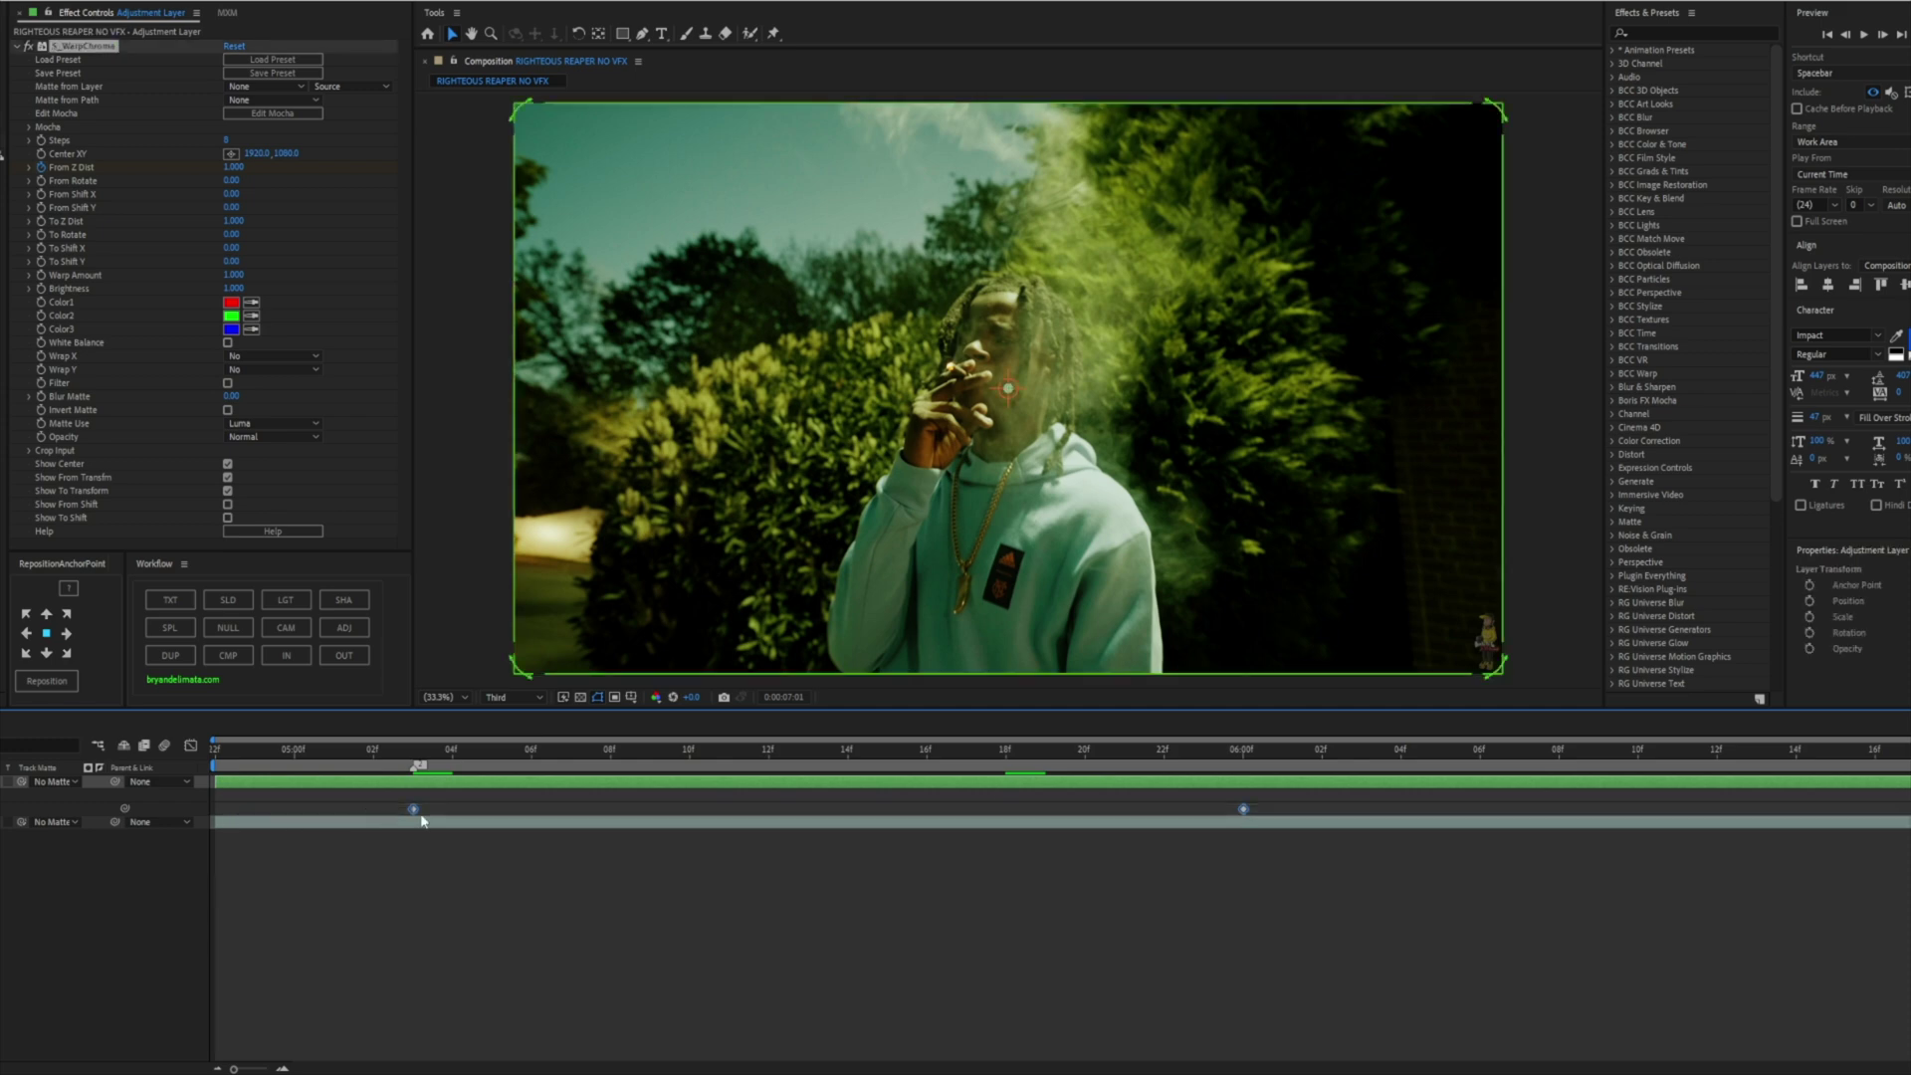
left_click_drag(402, 802, 1910, 856)
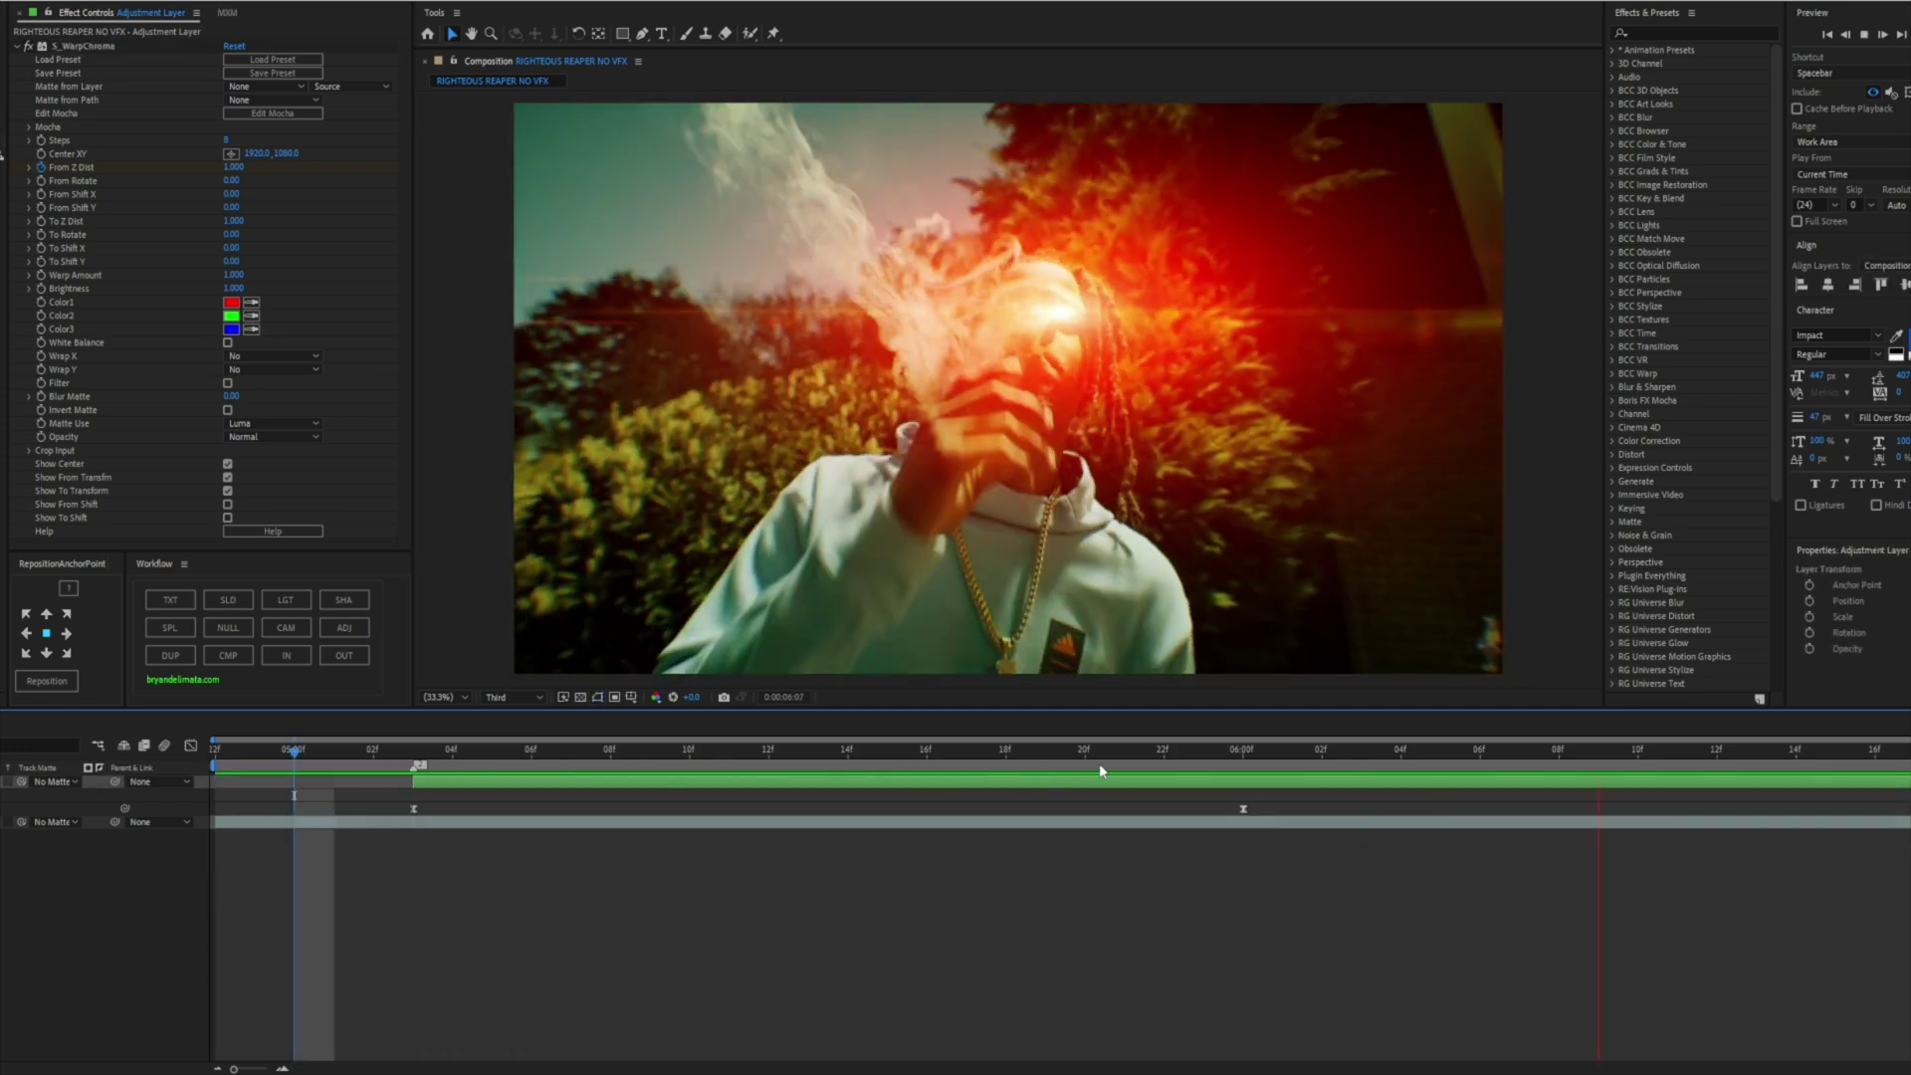
Apply S_WarpFishEye above S_WarpChroma on the adjustment layer and keyframe its Amount to -0.08 at 0:00:06:00
left_click_drag(1219, 766, 1244, 766)
key("shift+Page_Up")
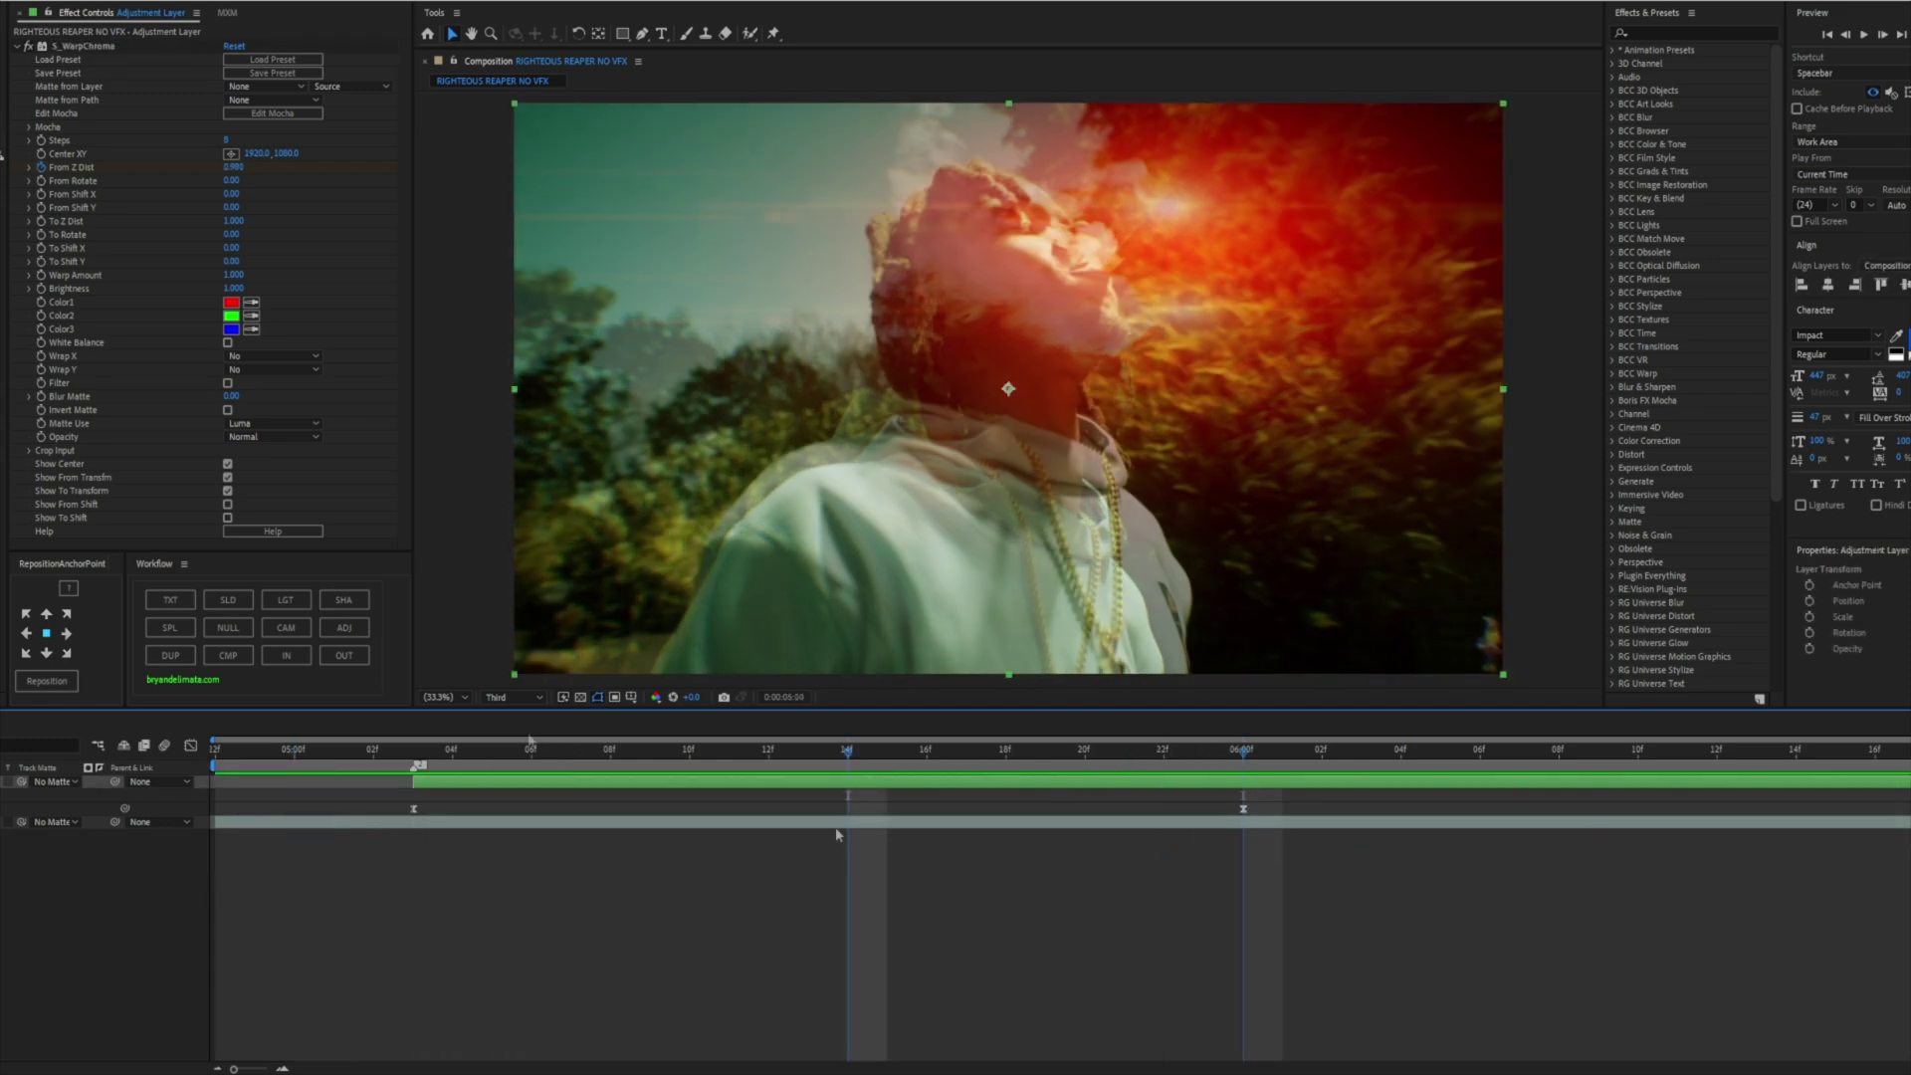
key("ctrl+space")
type("warpfi")
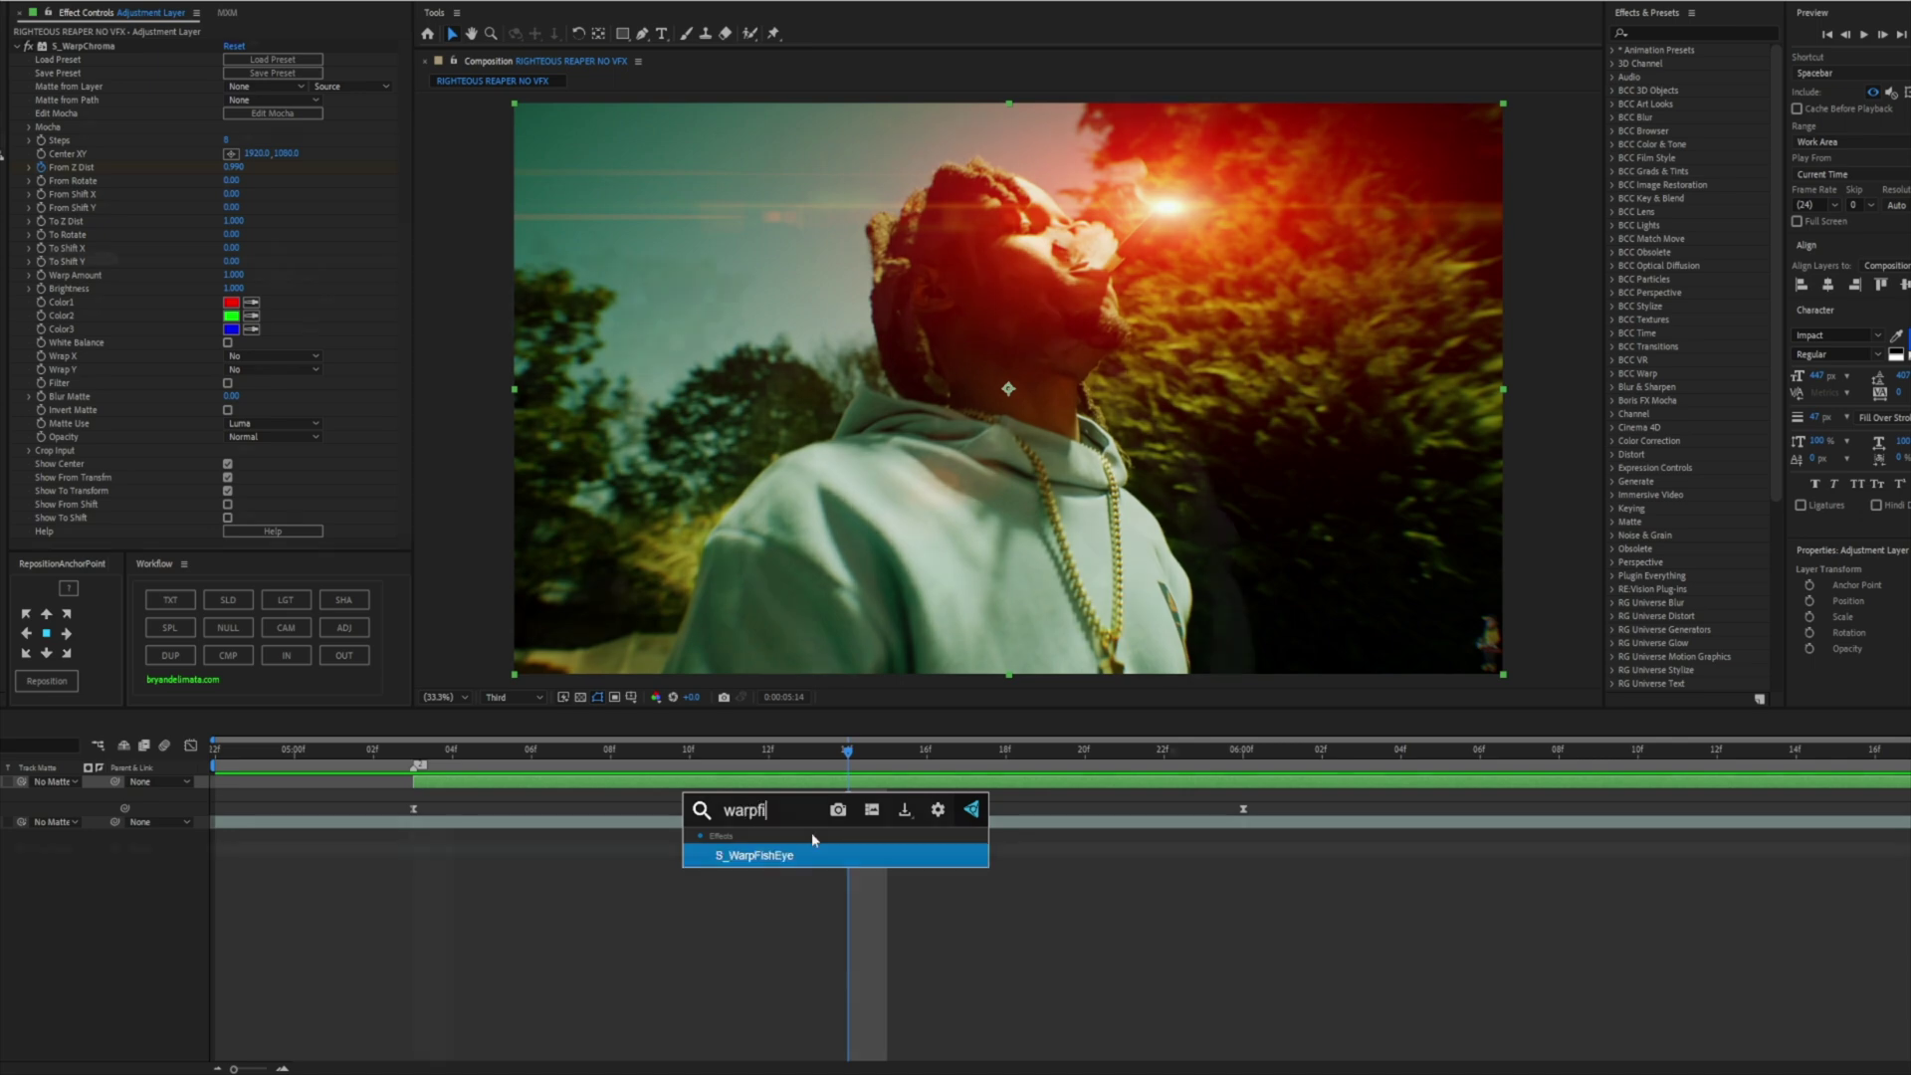
left_click(810, 853)
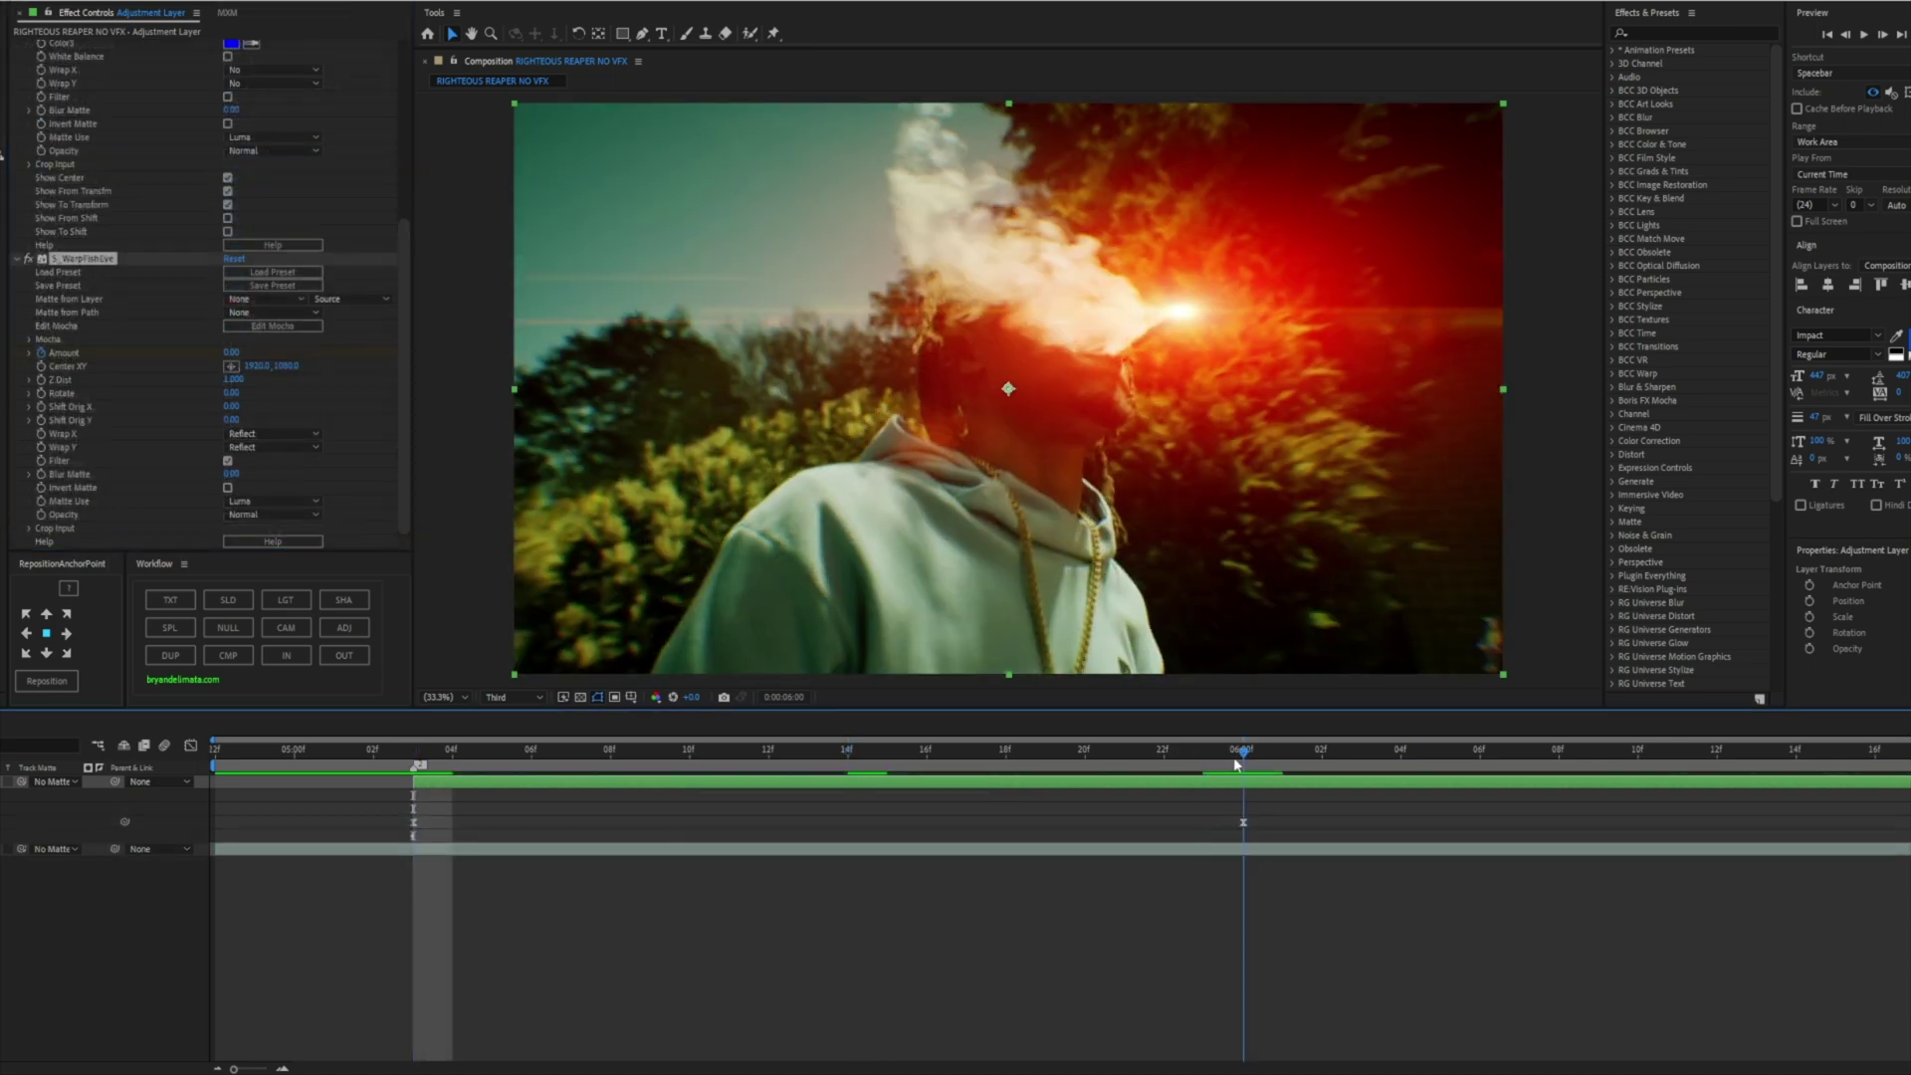
left_click_drag(235, 353, 223, 354)
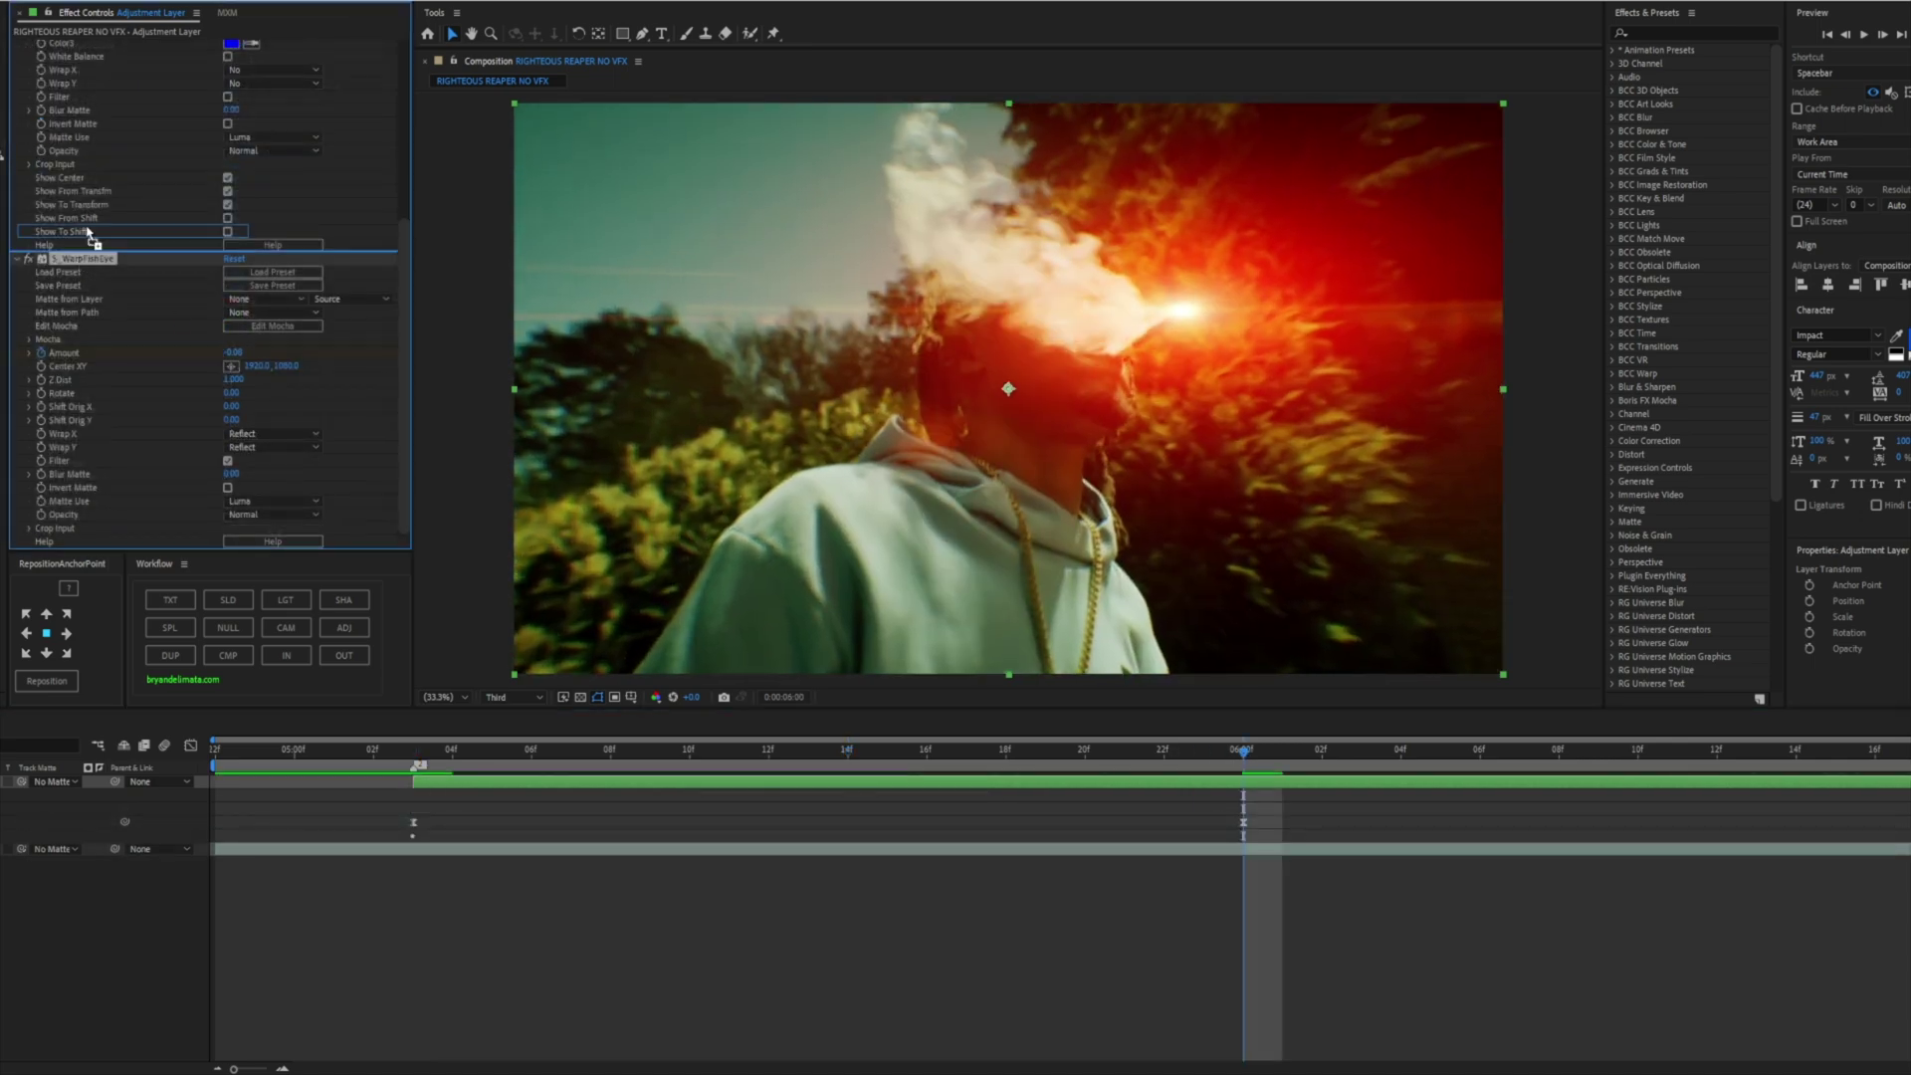
scroll(93, 49, "up", 5)
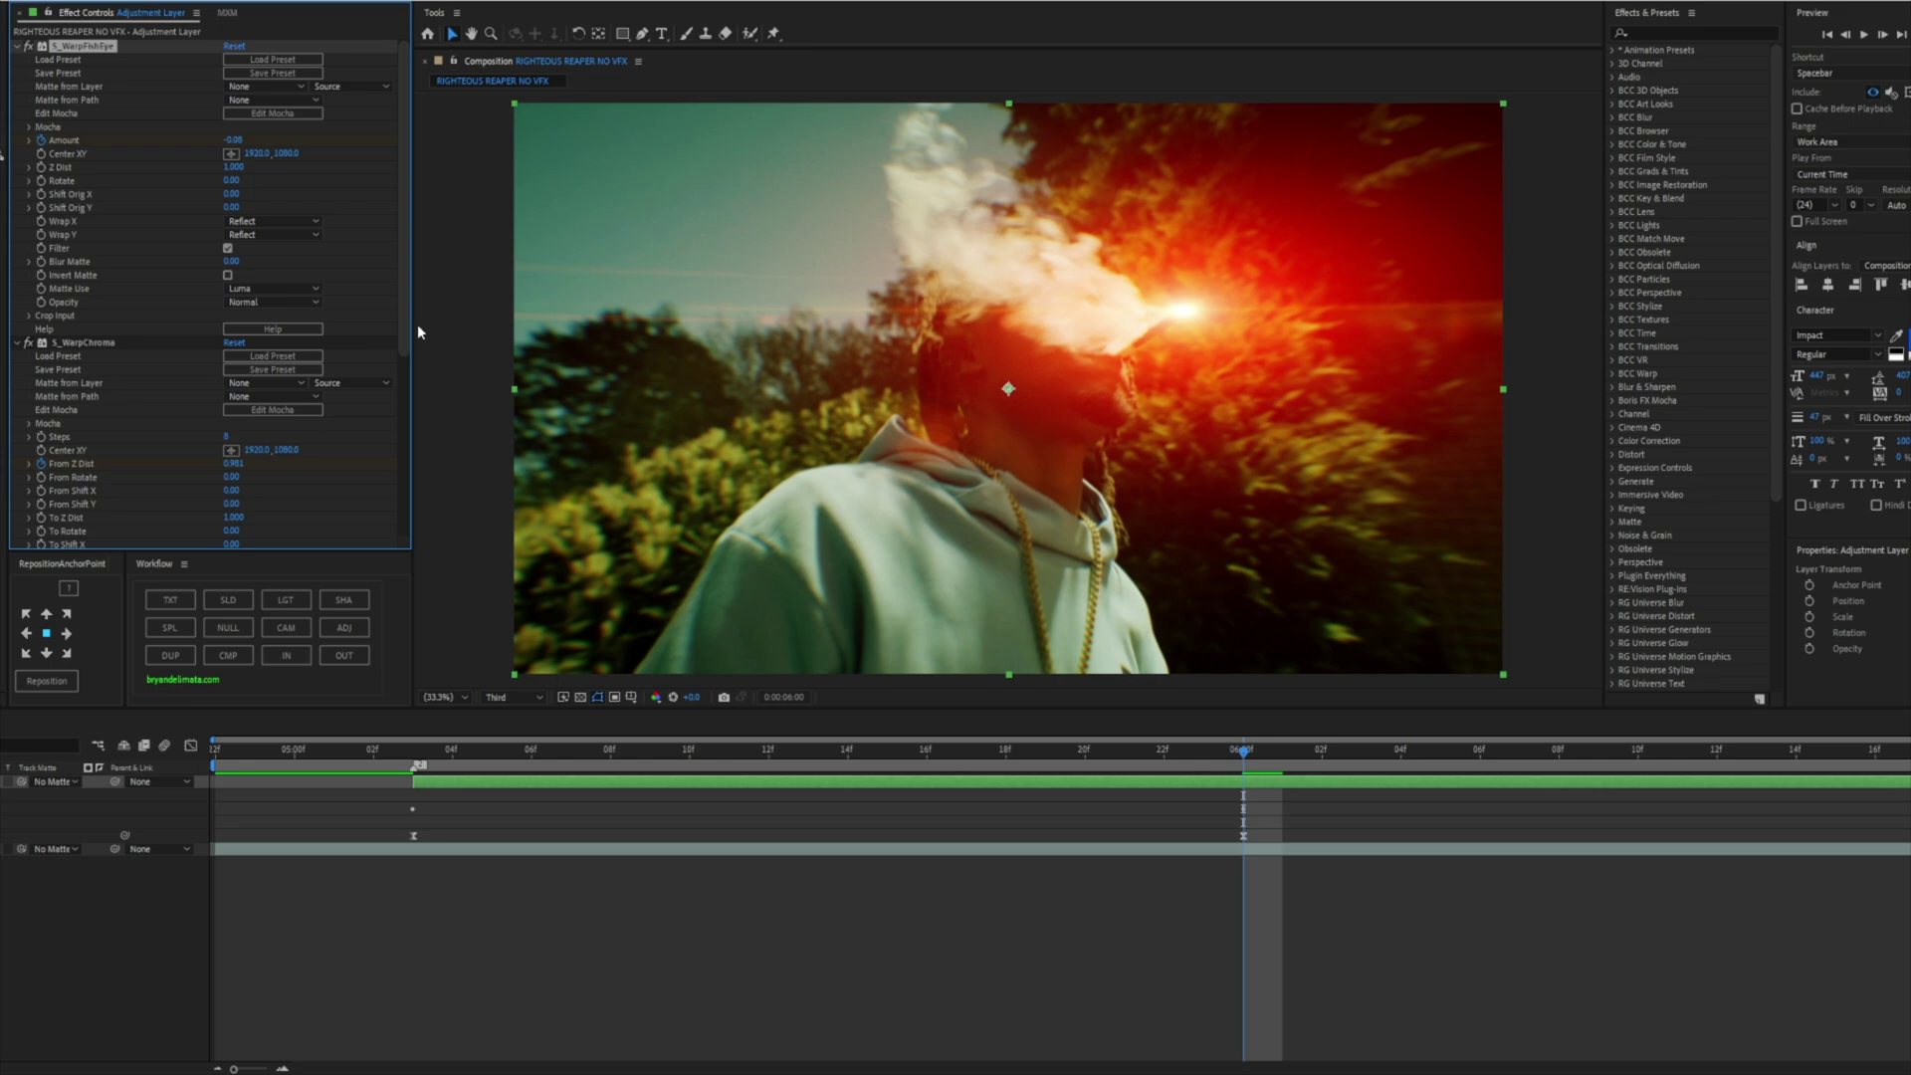
Apply the Transform effect to the adjustment layer at 0:00:05:03, with a starting Scale keyframe
left_click(414, 746)
key("ctrl+space")
type("trans")
key("Return")
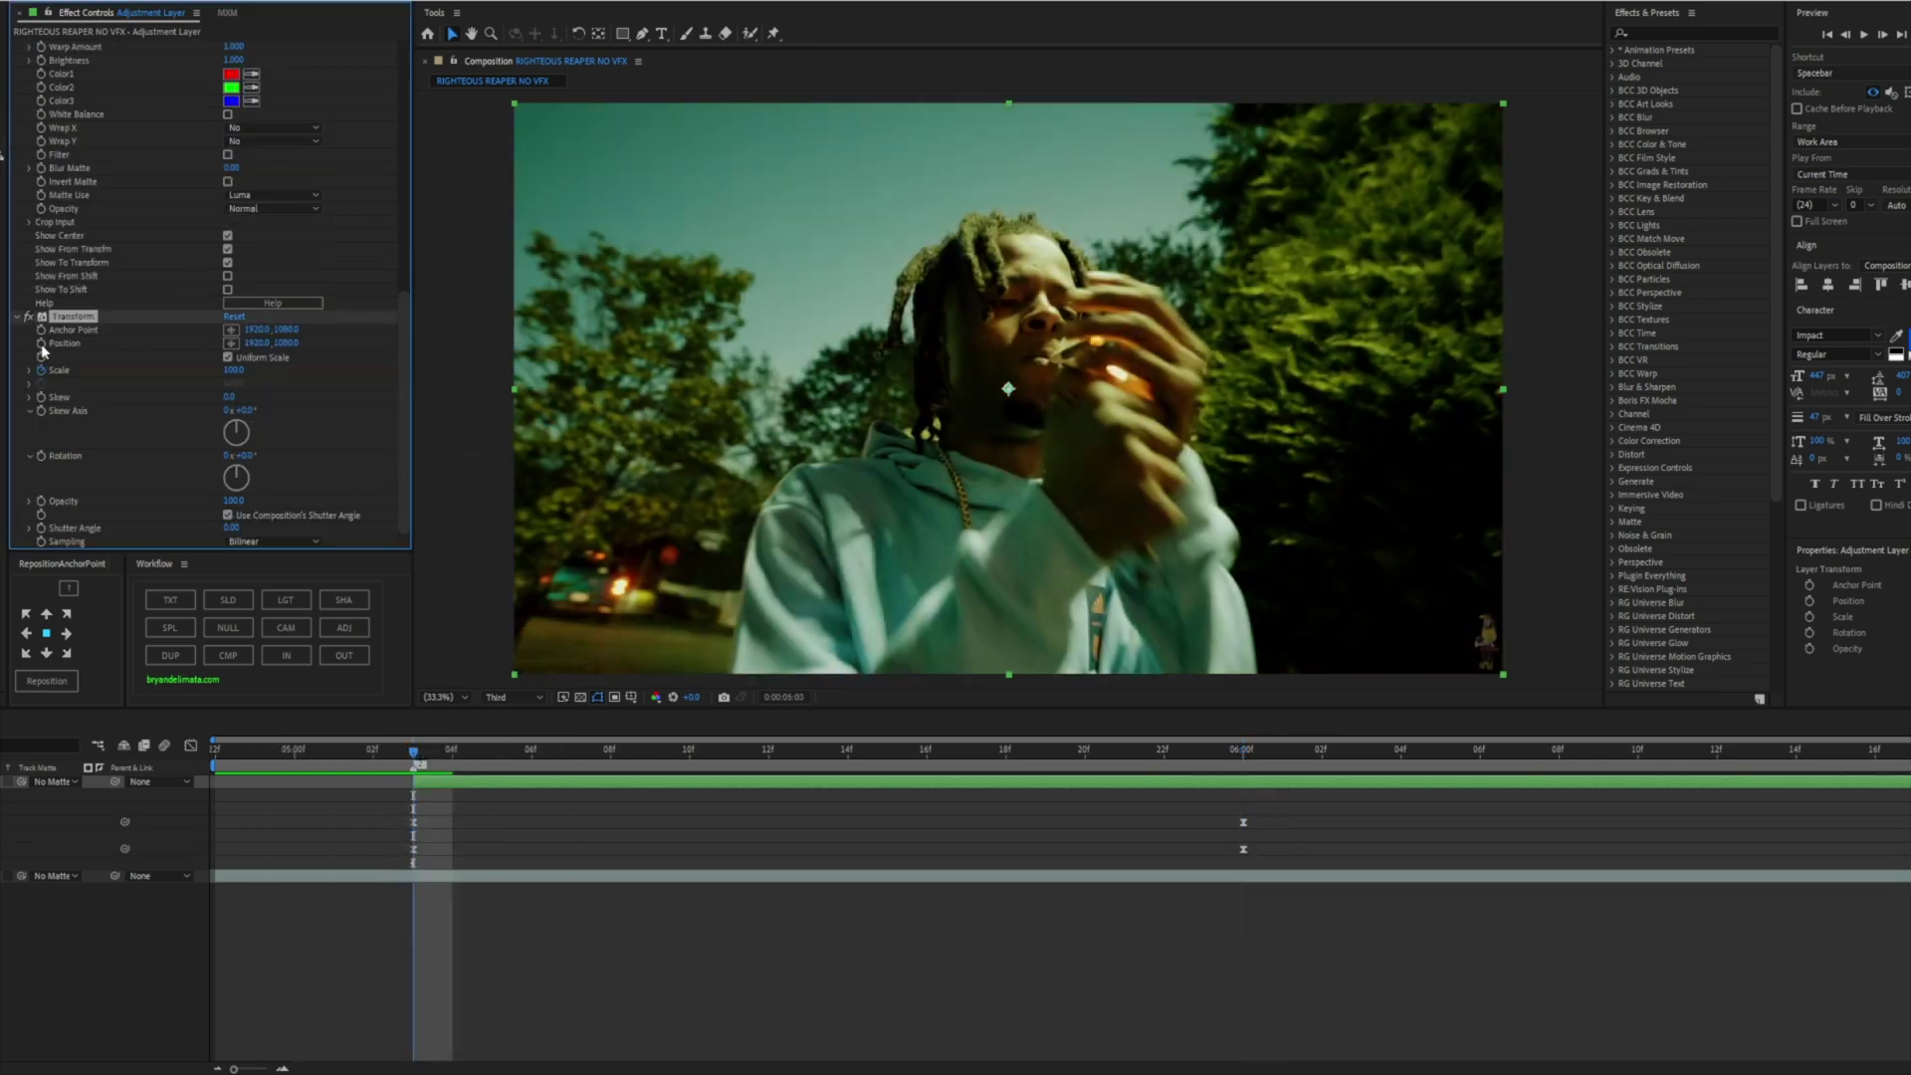
At 0:00:06:00, keyframe a larger Transform Scale and shift its Position to the left and down in the frame
left_click(1245, 755)
left_click_drag(233, 370, 248, 372)
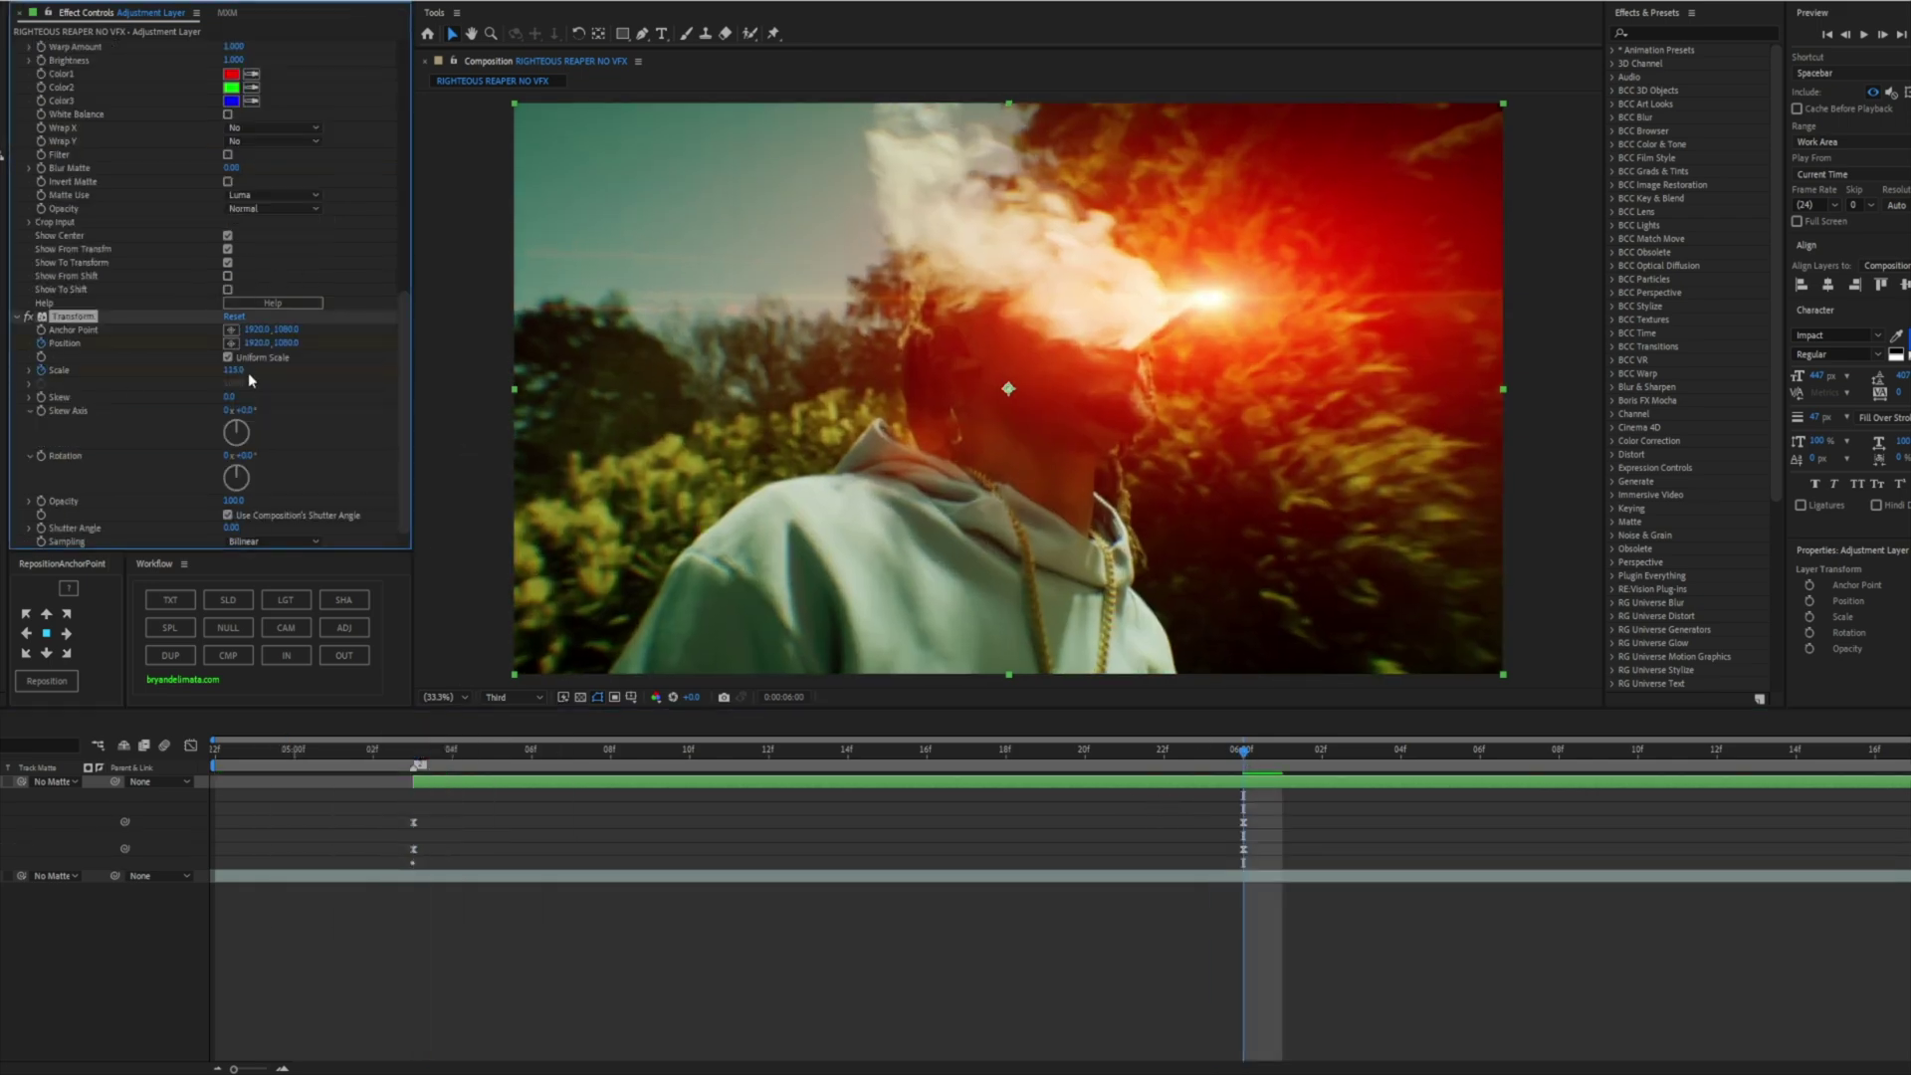
left_click_drag(1008, 388, 968, 424)
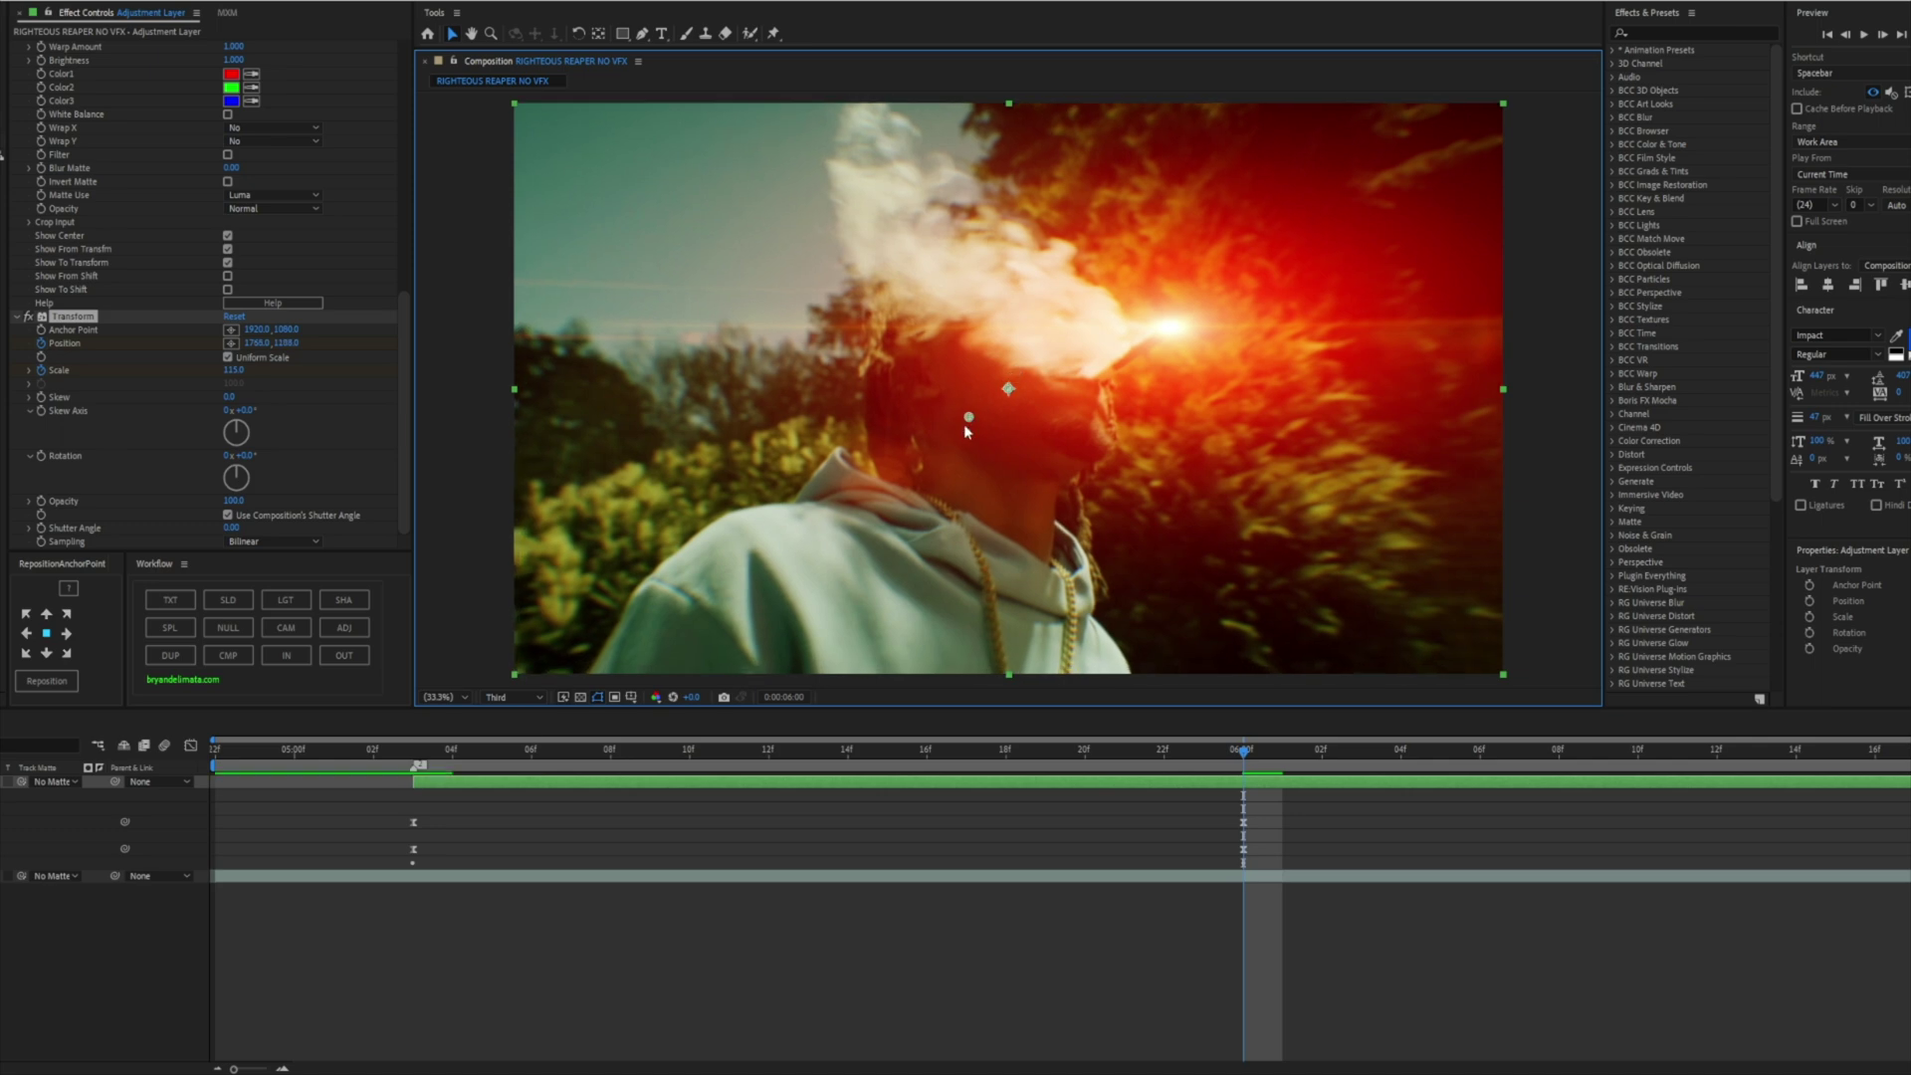
key("u")
key("u")
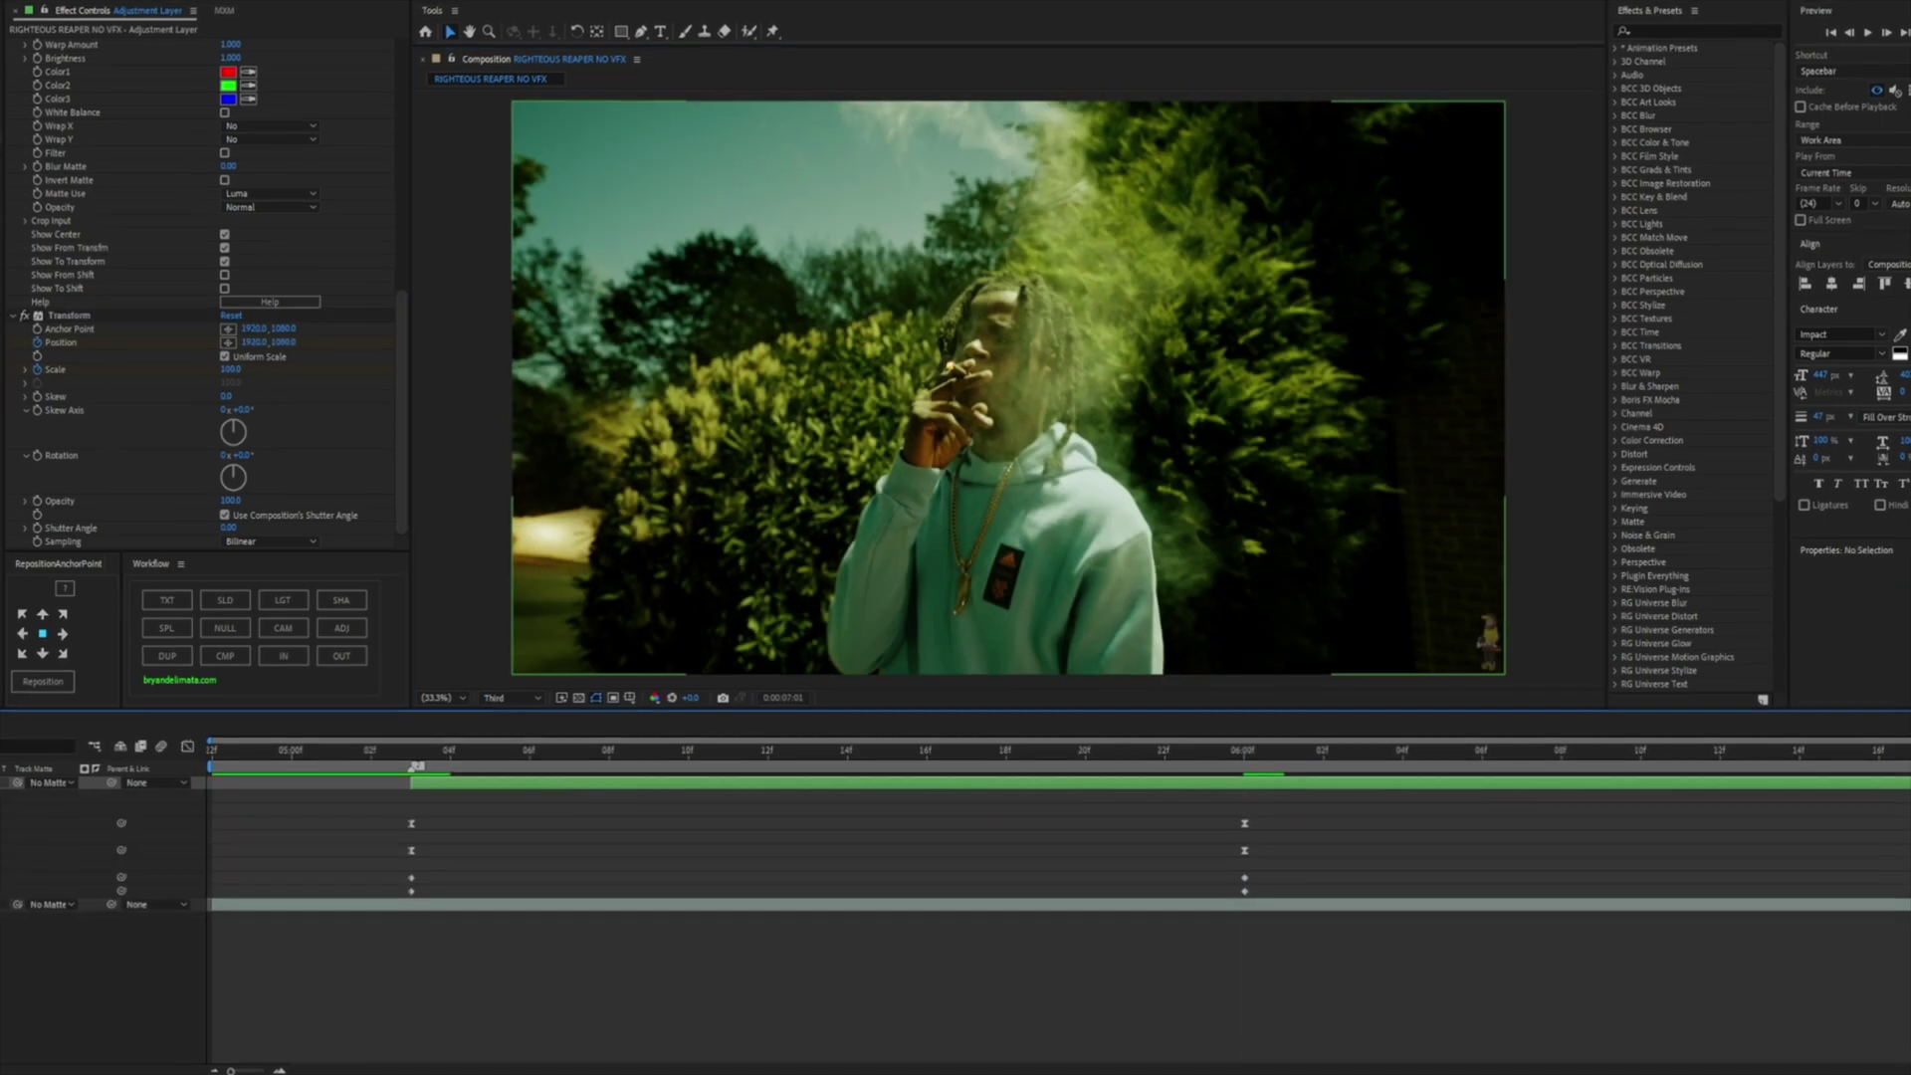
Select the Transform Position and Scale keyframes and apply Easy Ease to them
left_click_drag(1906, 872, 398, 908)
right_click(410, 892)
mouse_move(471, 881)
left_click(632, 947)
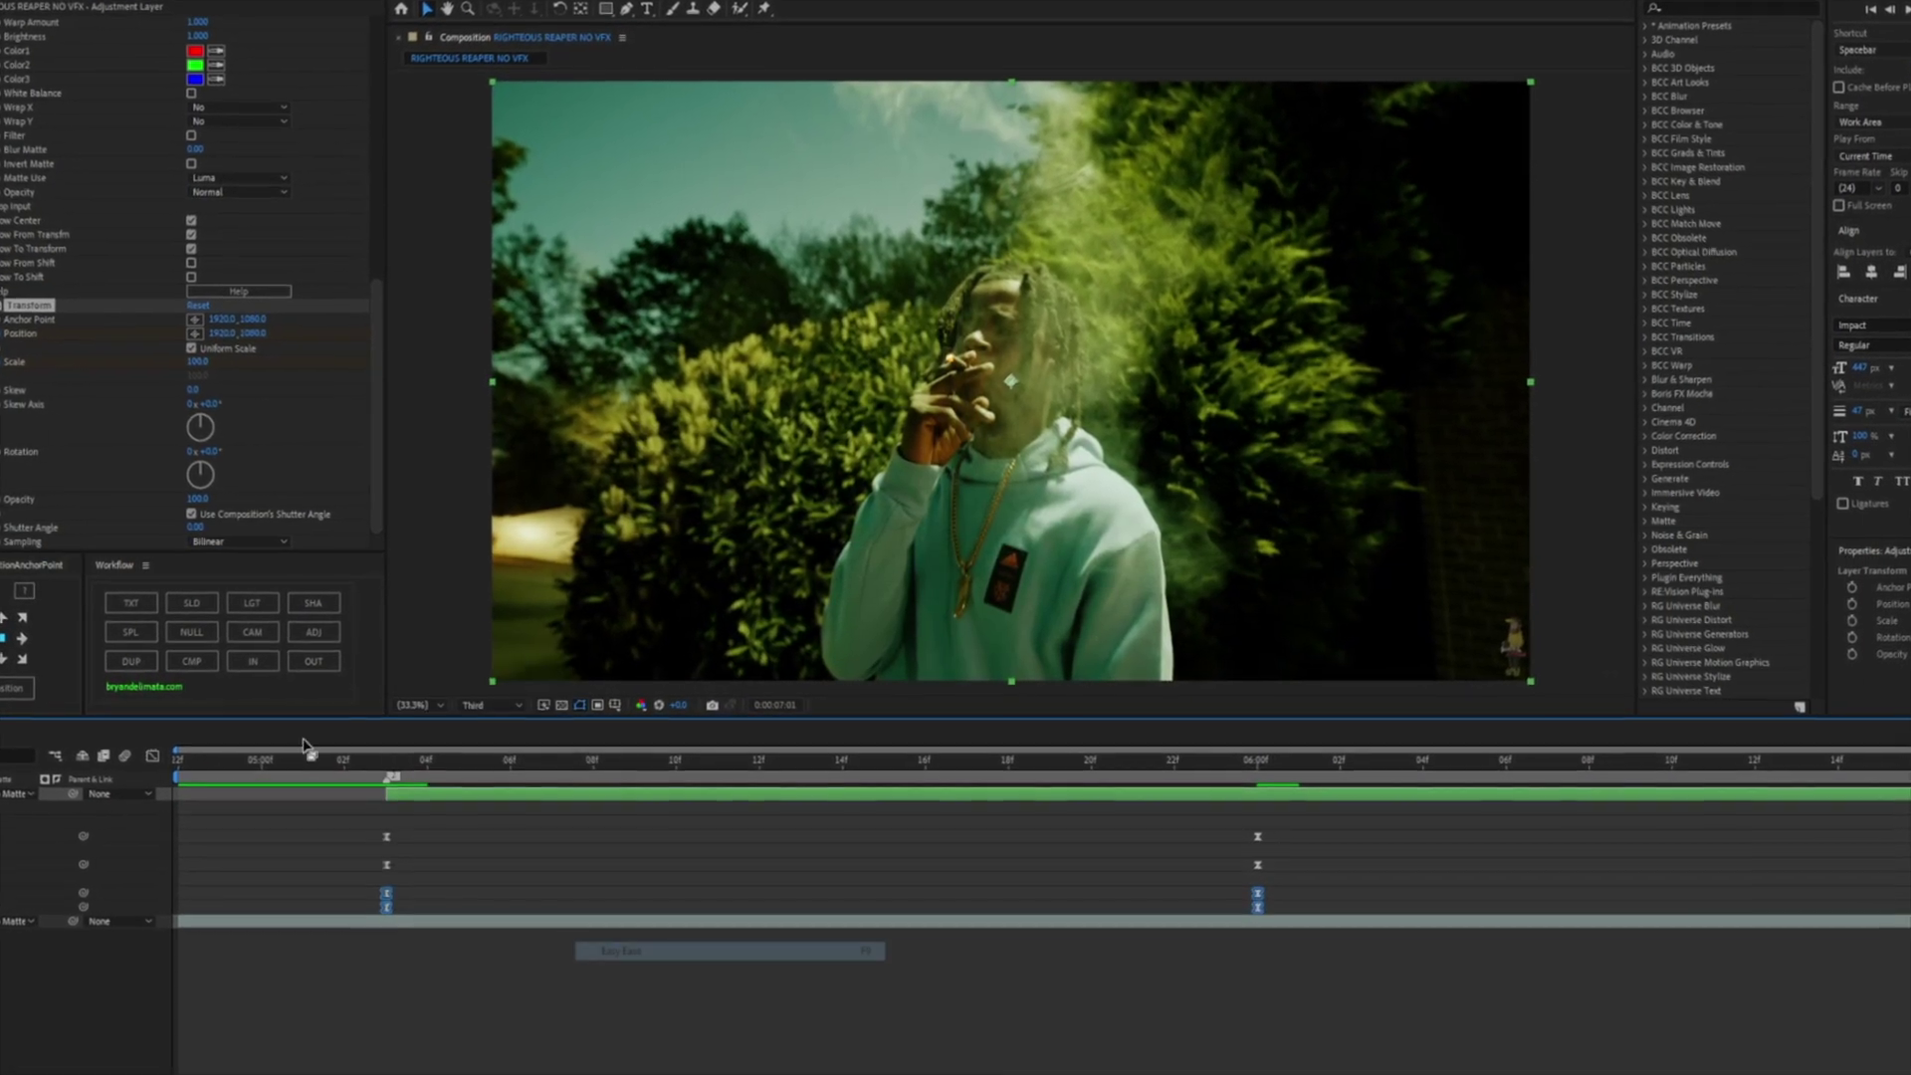
Shape the Transform keyframes in the speed graph so the movement peaks early, and leave the Graph Editor
left_click(159, 754)
right_click(1085, 869)
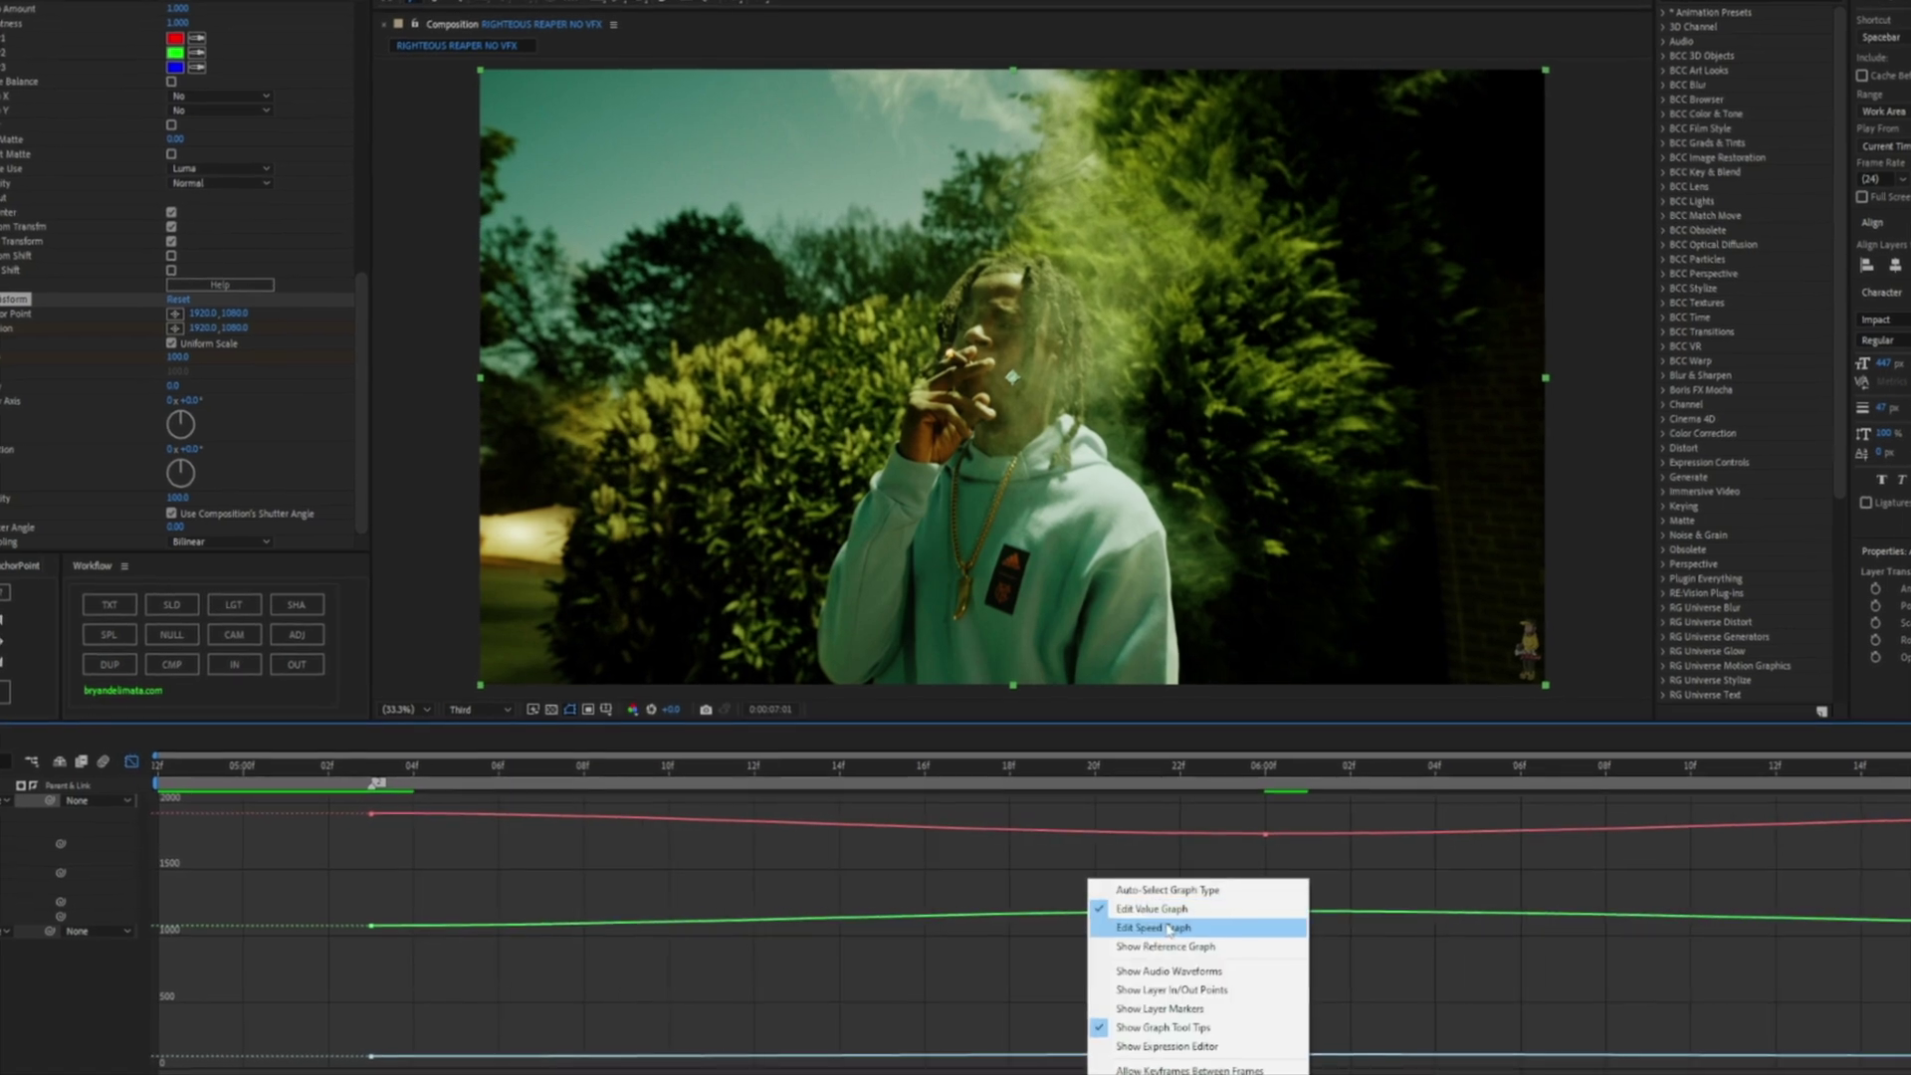
left_click(1169, 928)
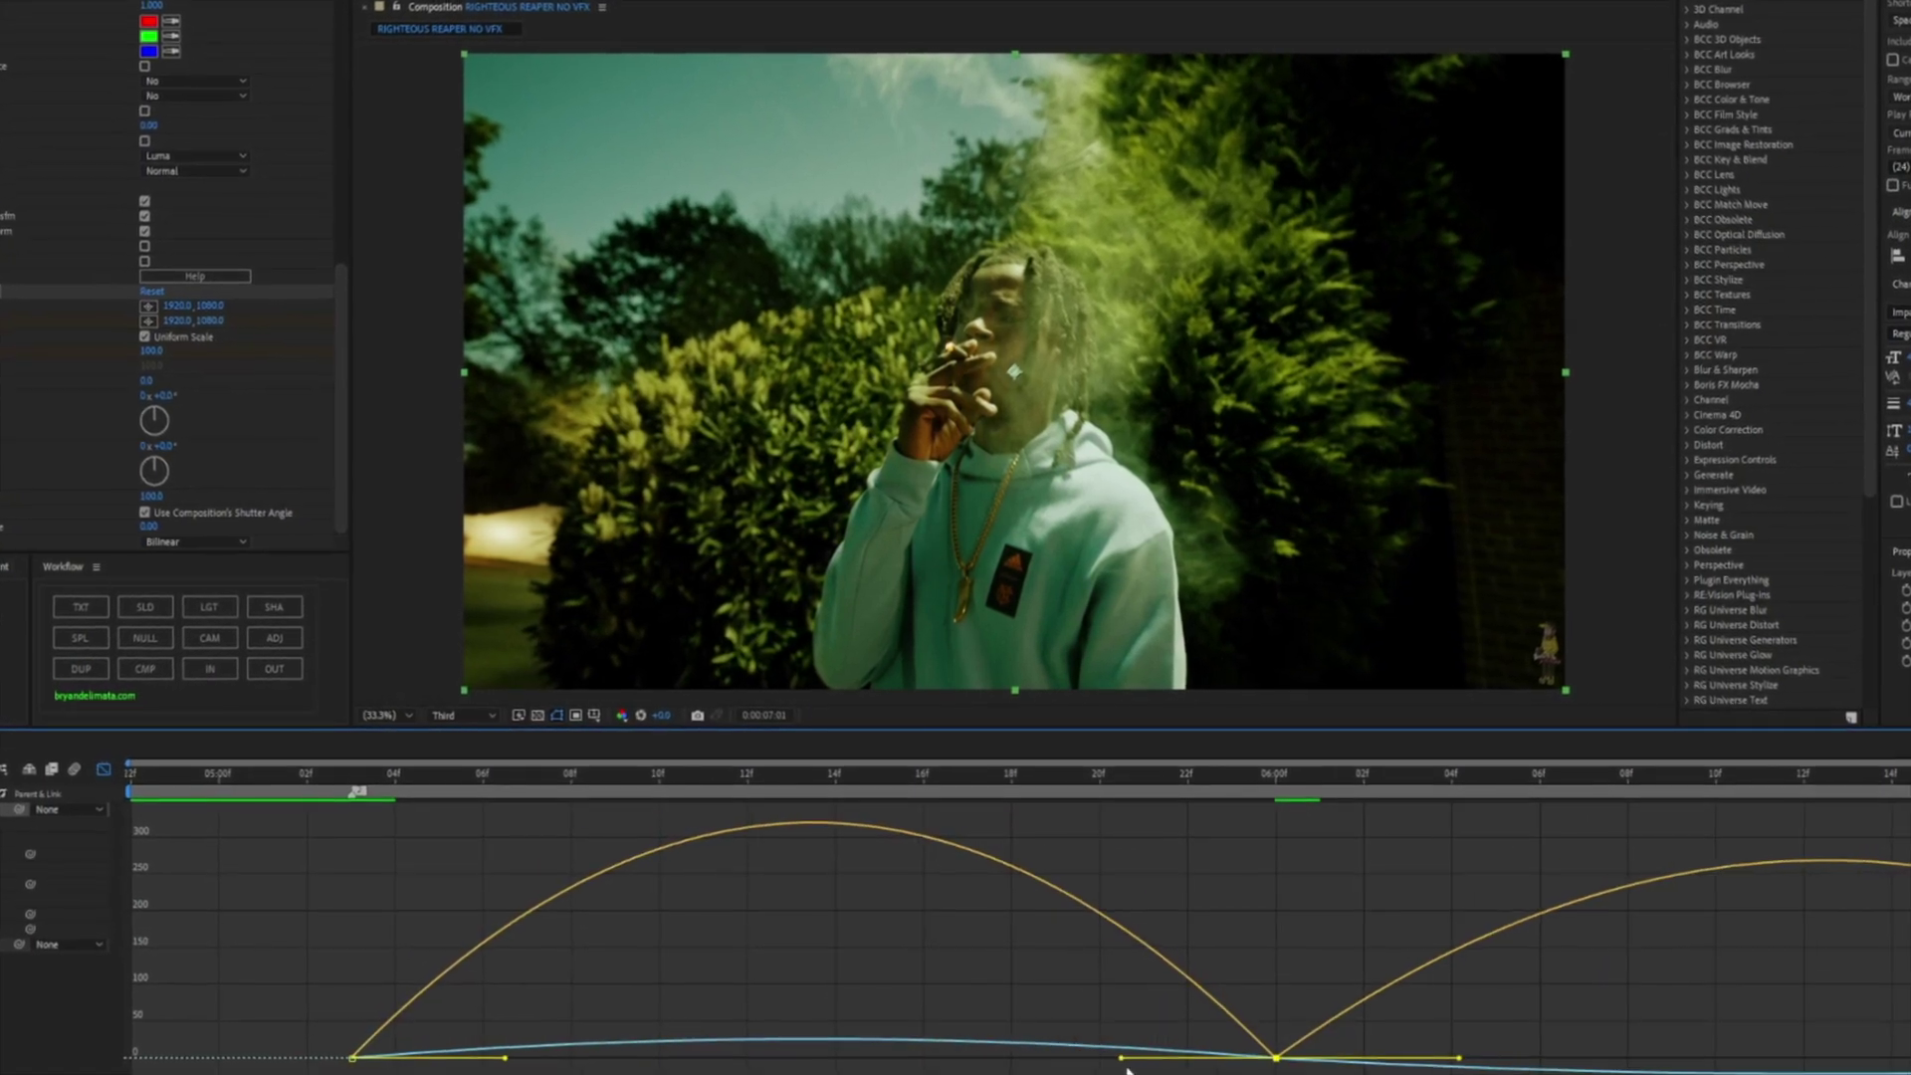
left_click_drag(1123, 1057, 256, 1041)
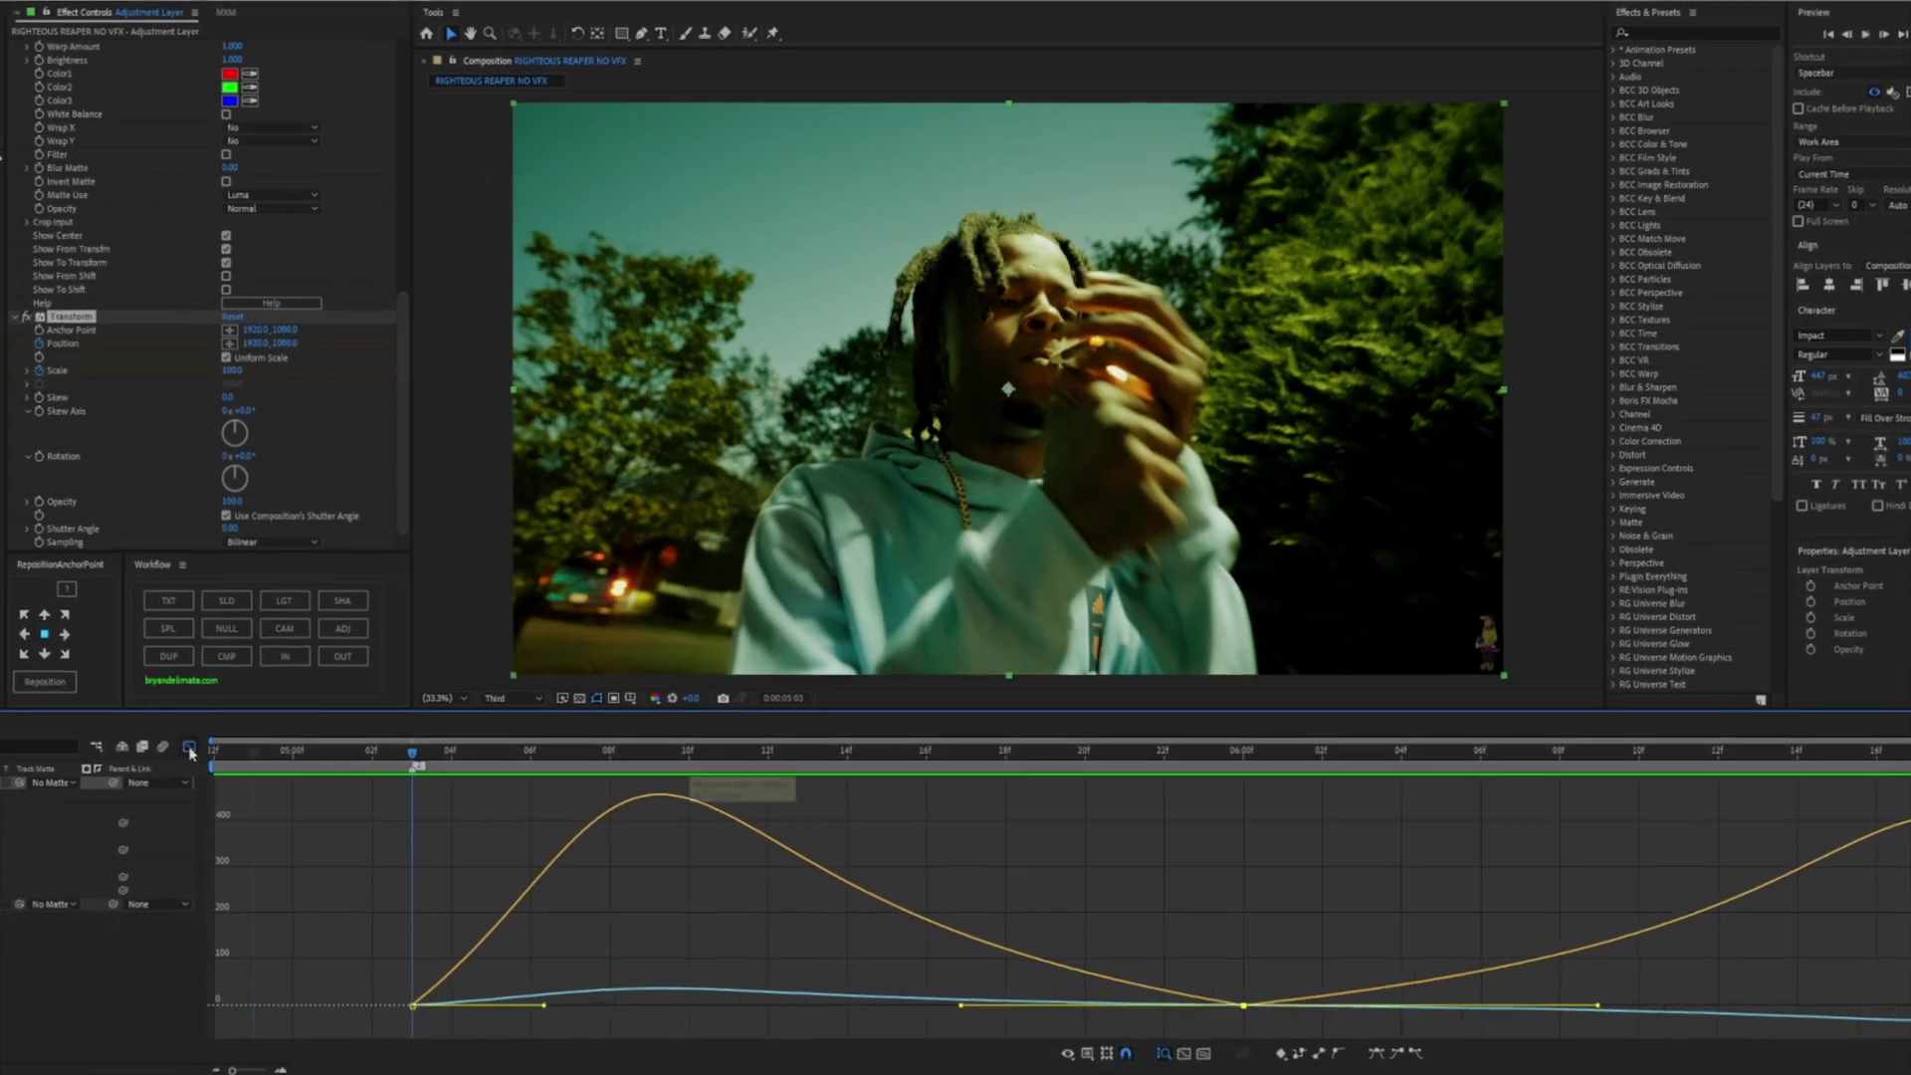
key("shift+F3")
Apply S_Flicker to the adjustment layer with Amplitude keyframes at 0:00:05:03 and 0:00:06:00, and preview the result
key("ctrl+space")
type("fli")
key("Return")
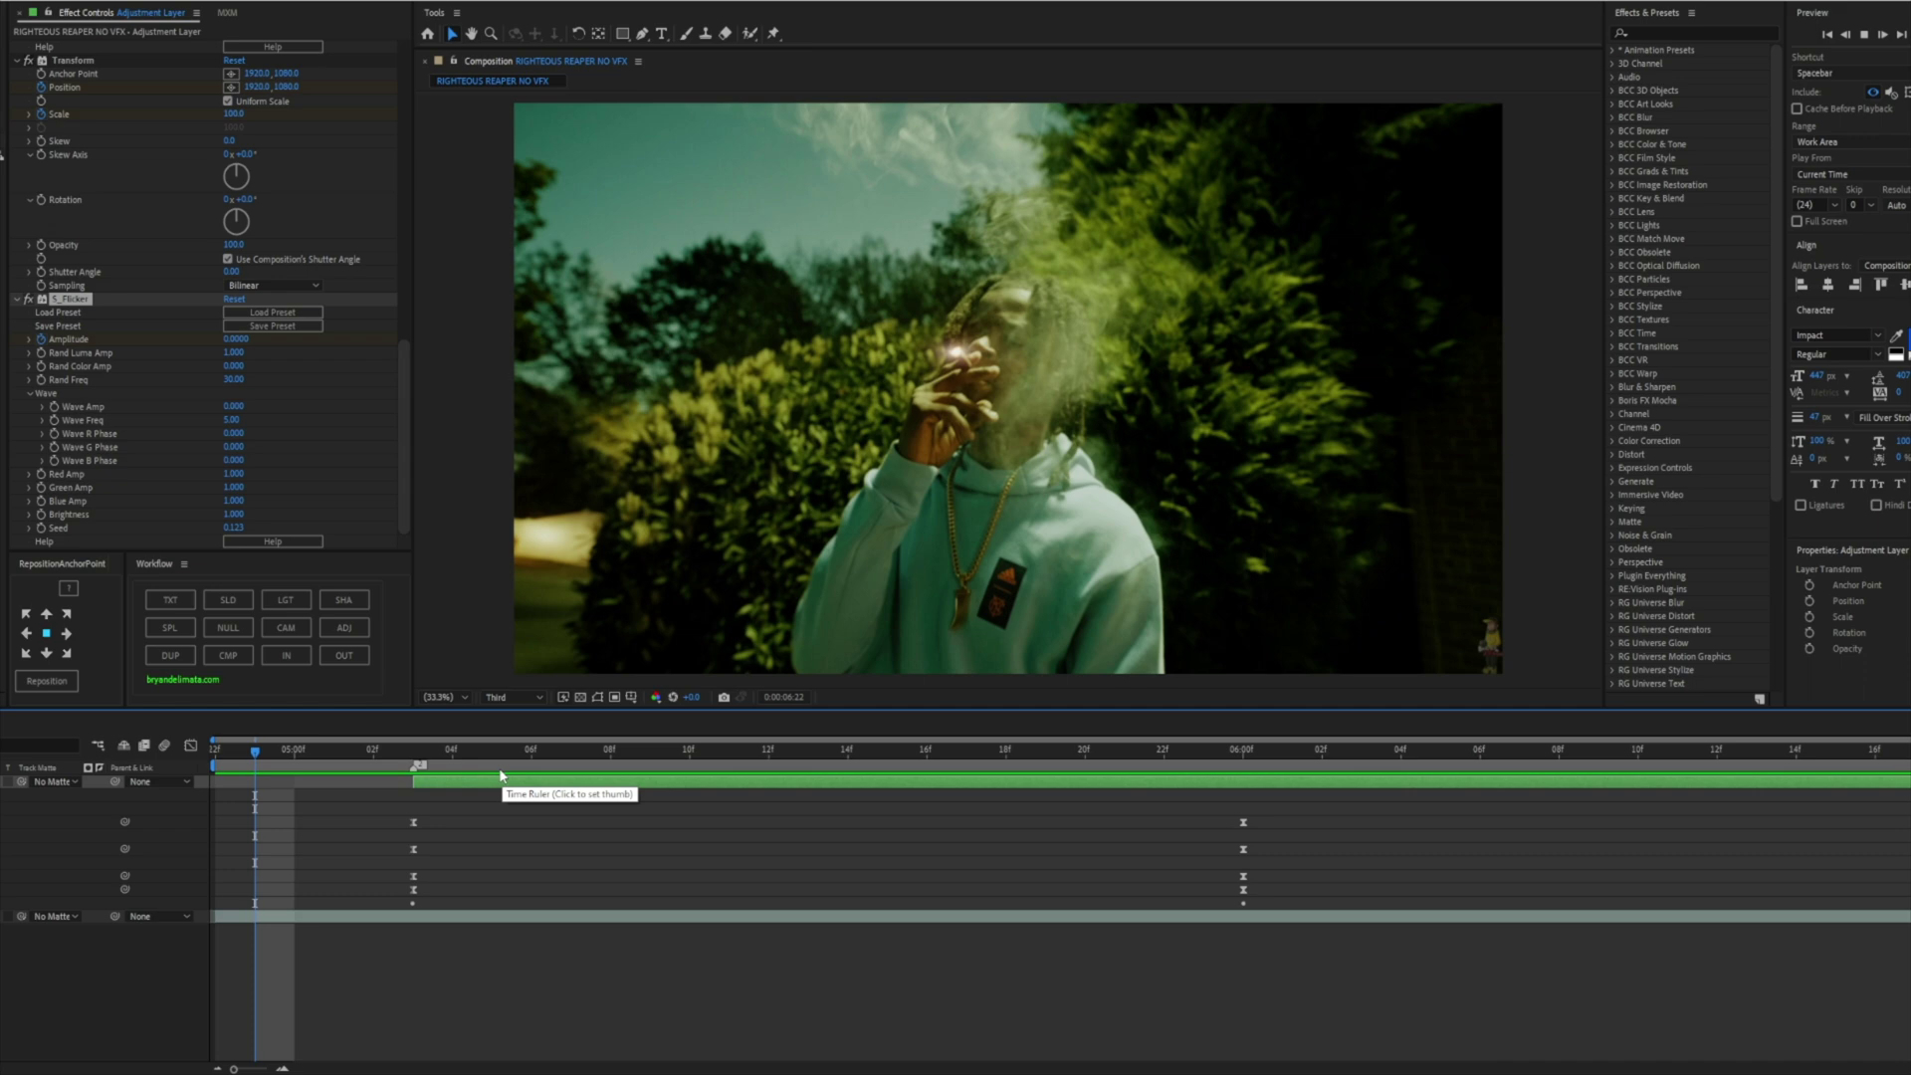
key("space")
key("u")
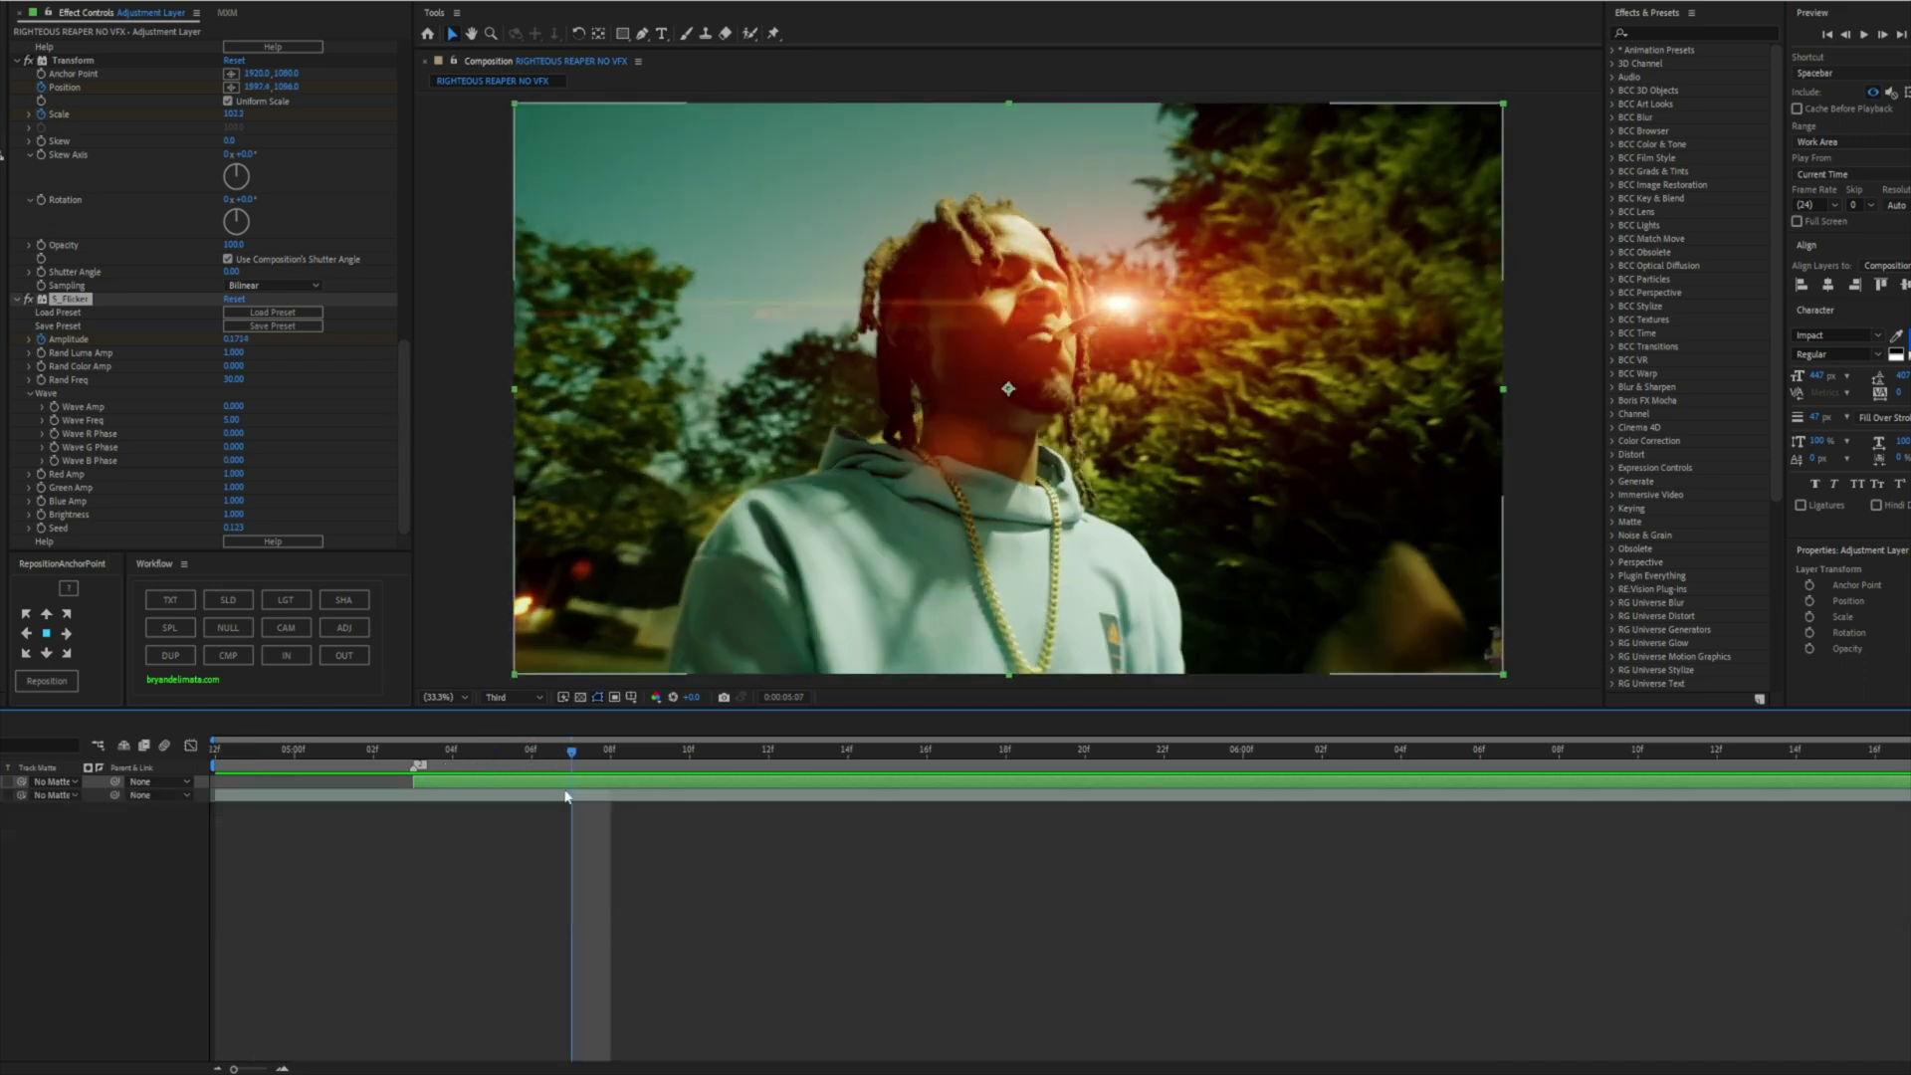
Add a second adjustment layer on top of the stack and apply S_BleachBypass to it
left_click(543, 795)
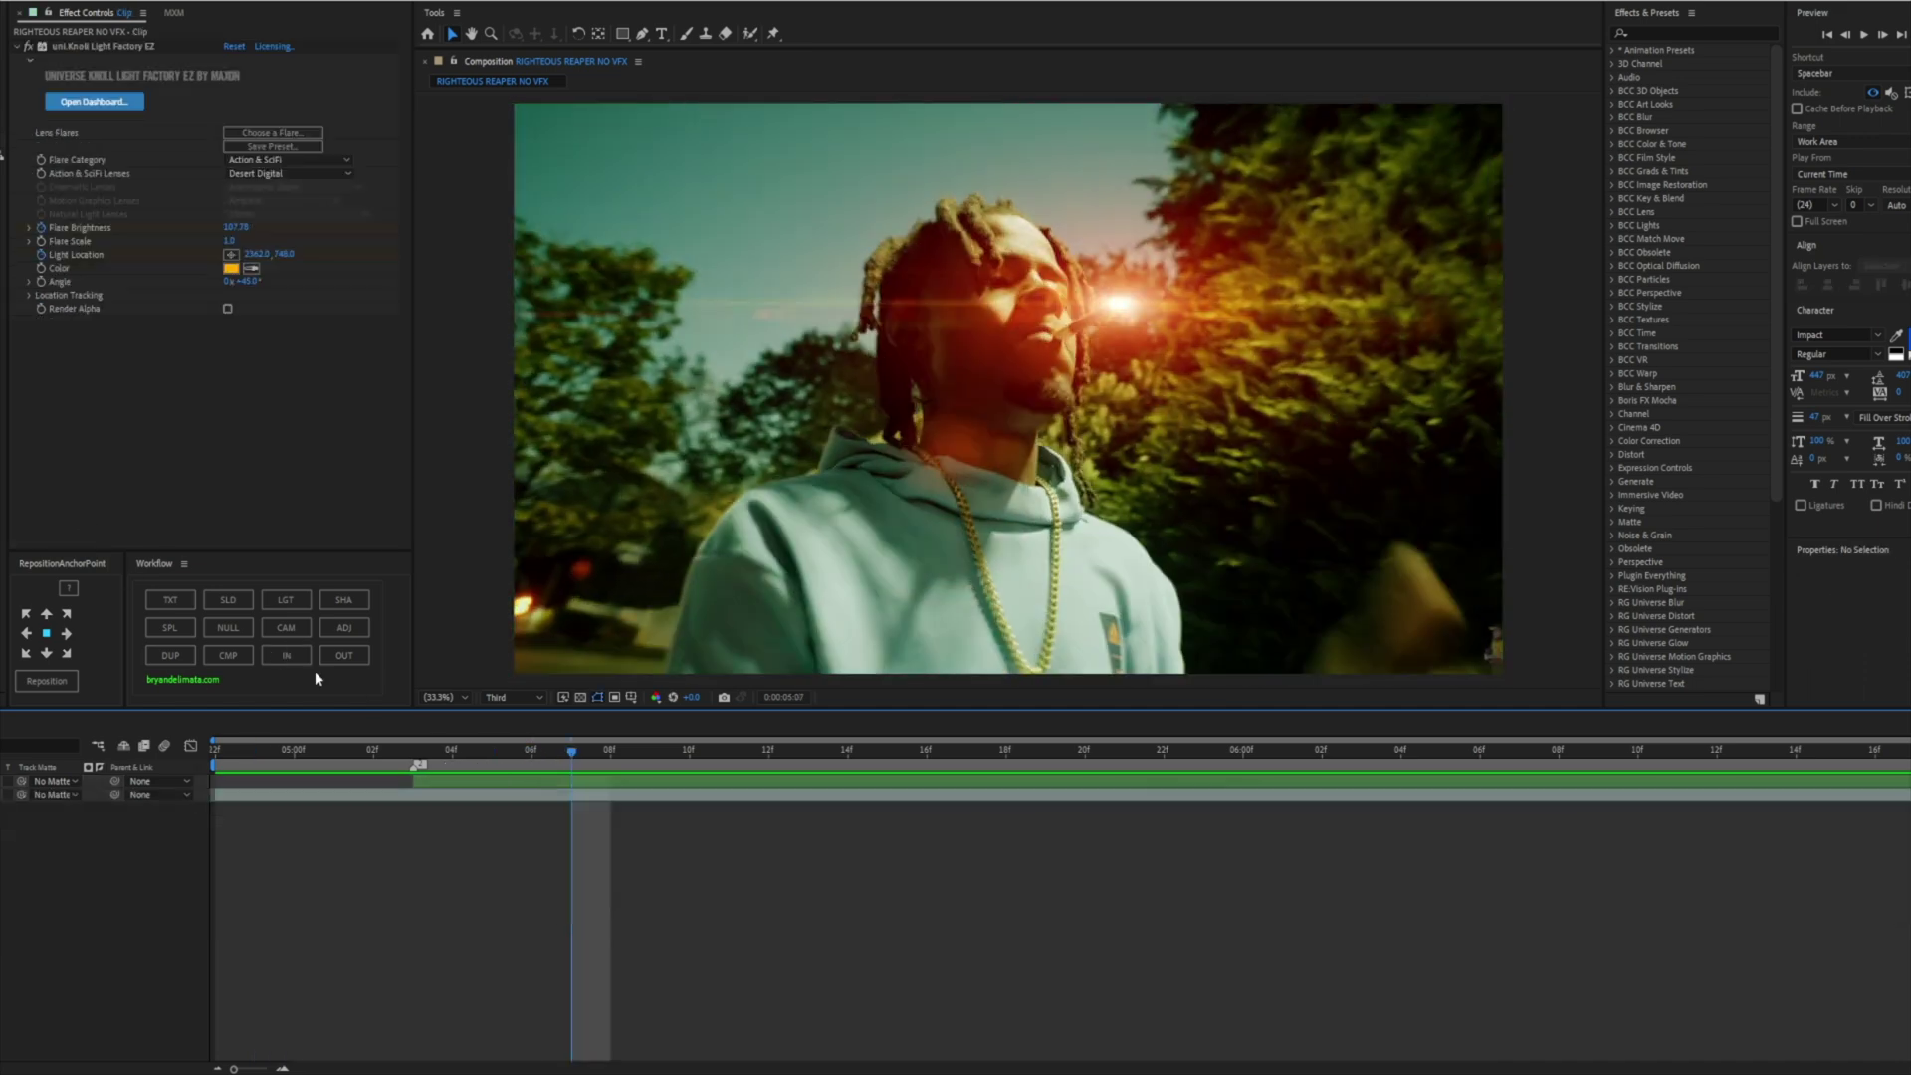
key("ctrl+alt+y")
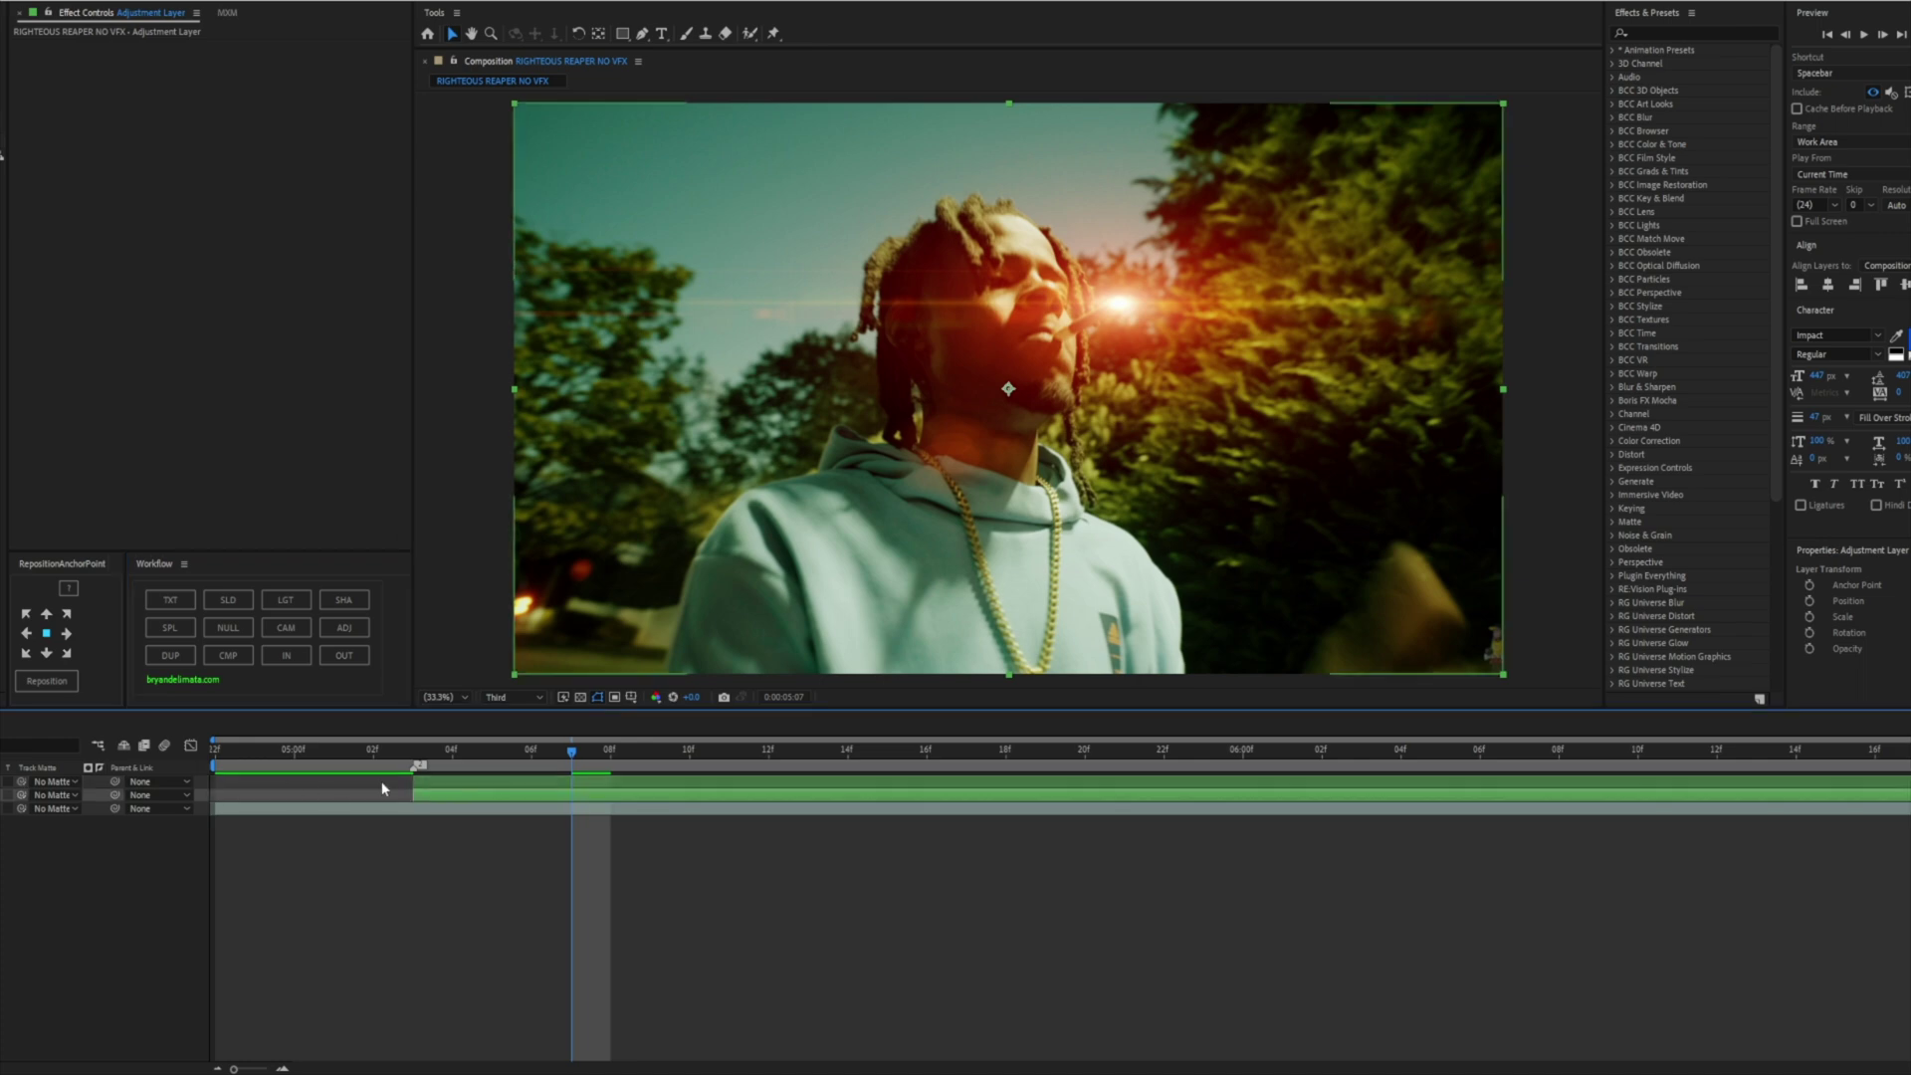
key("ctrl+alt+shift+e")
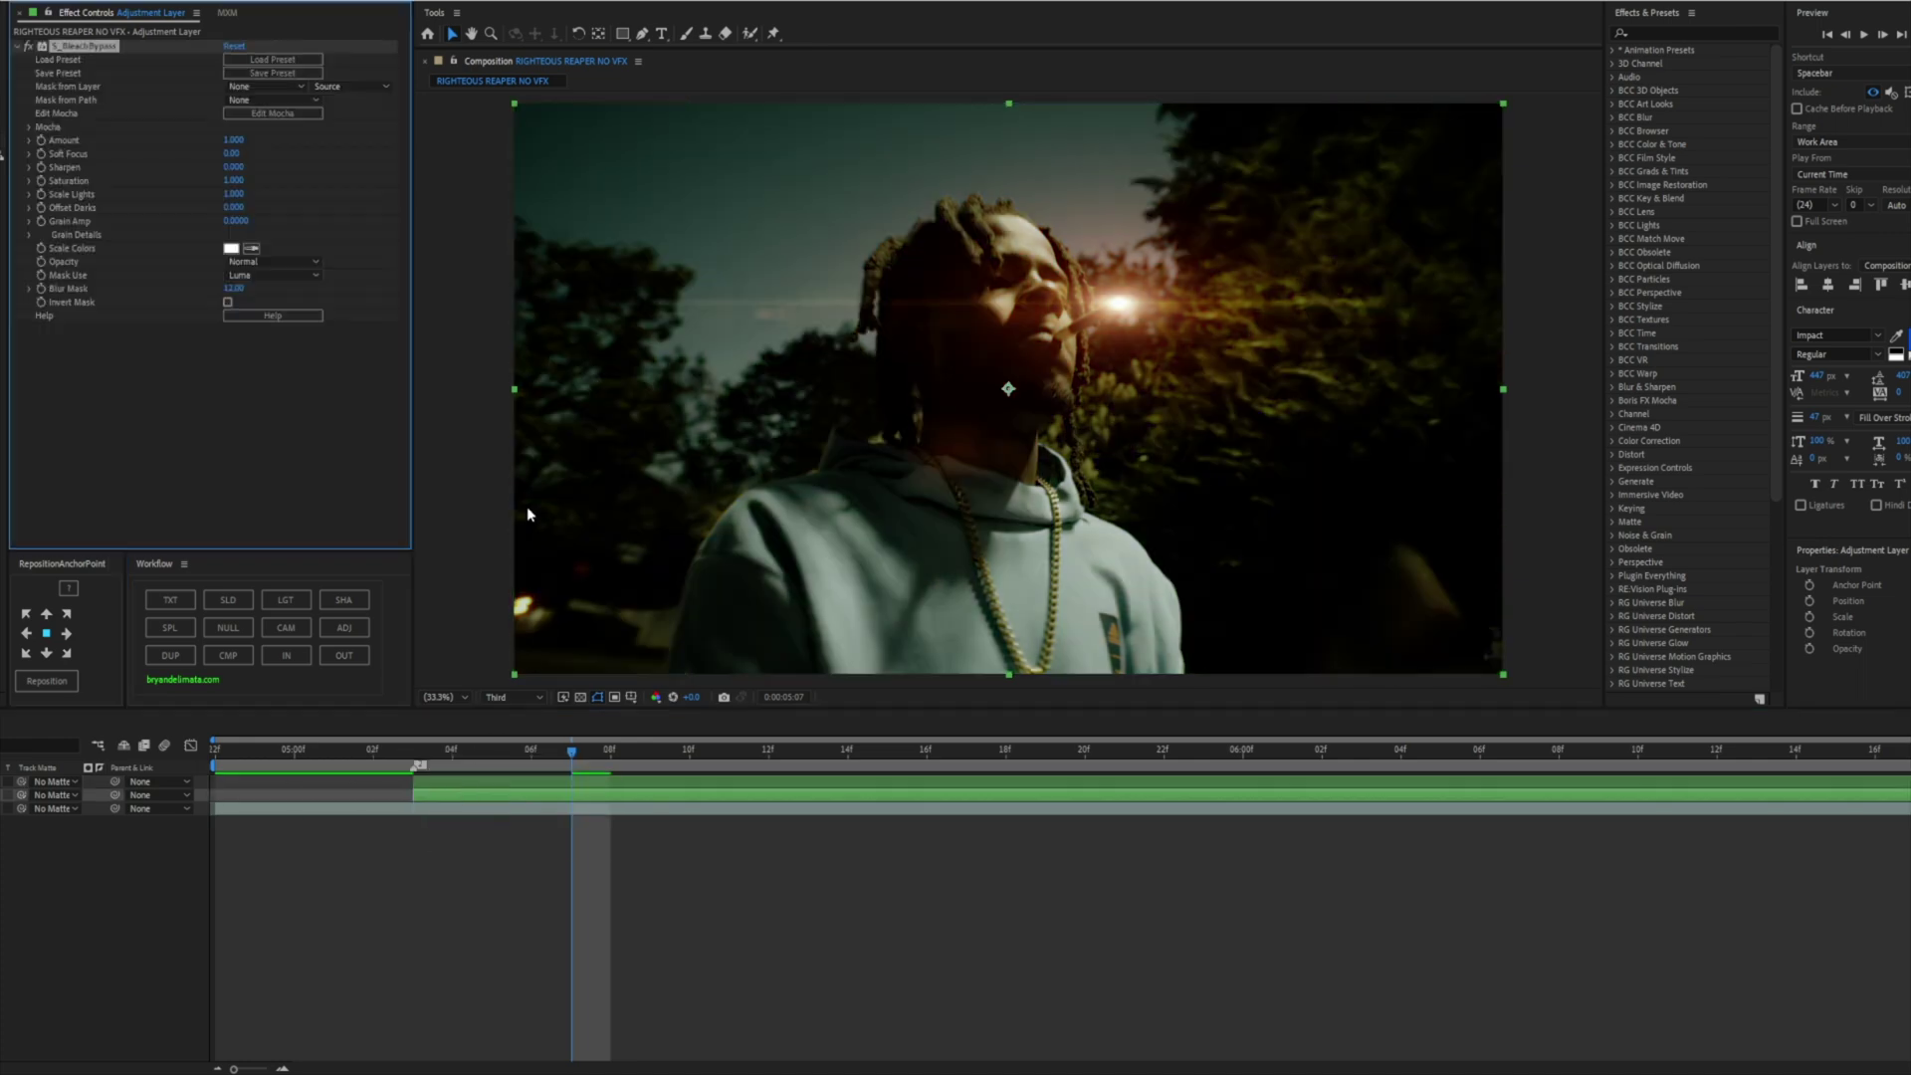
Set the S_BleachBypass Amount to 0 and start keyframing it at 0:00:05:03
left_click_drag(233, 140, 209, 141)
left_click(233, 140)
type("0")
left_click(349, 166)
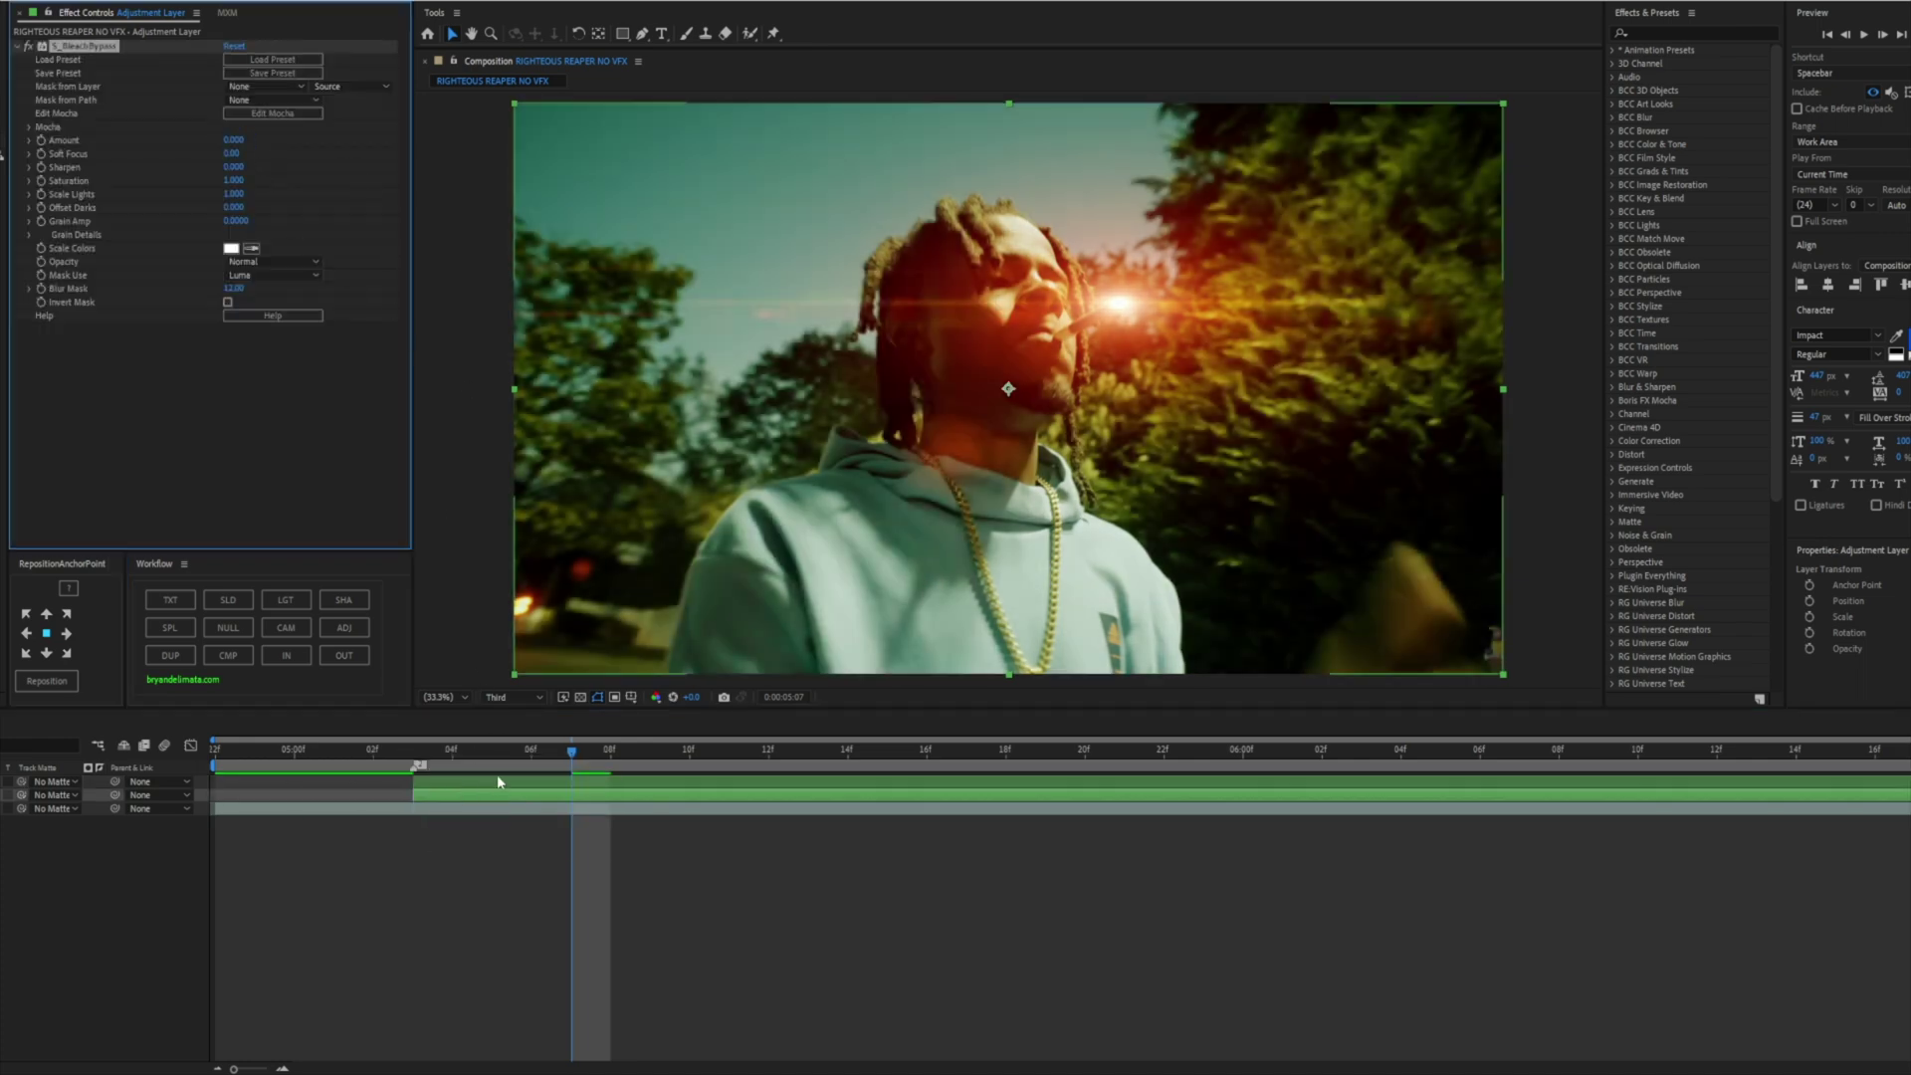
left_click_drag(456, 753, 419, 754)
left_click_drag(228, 142, 314, 130)
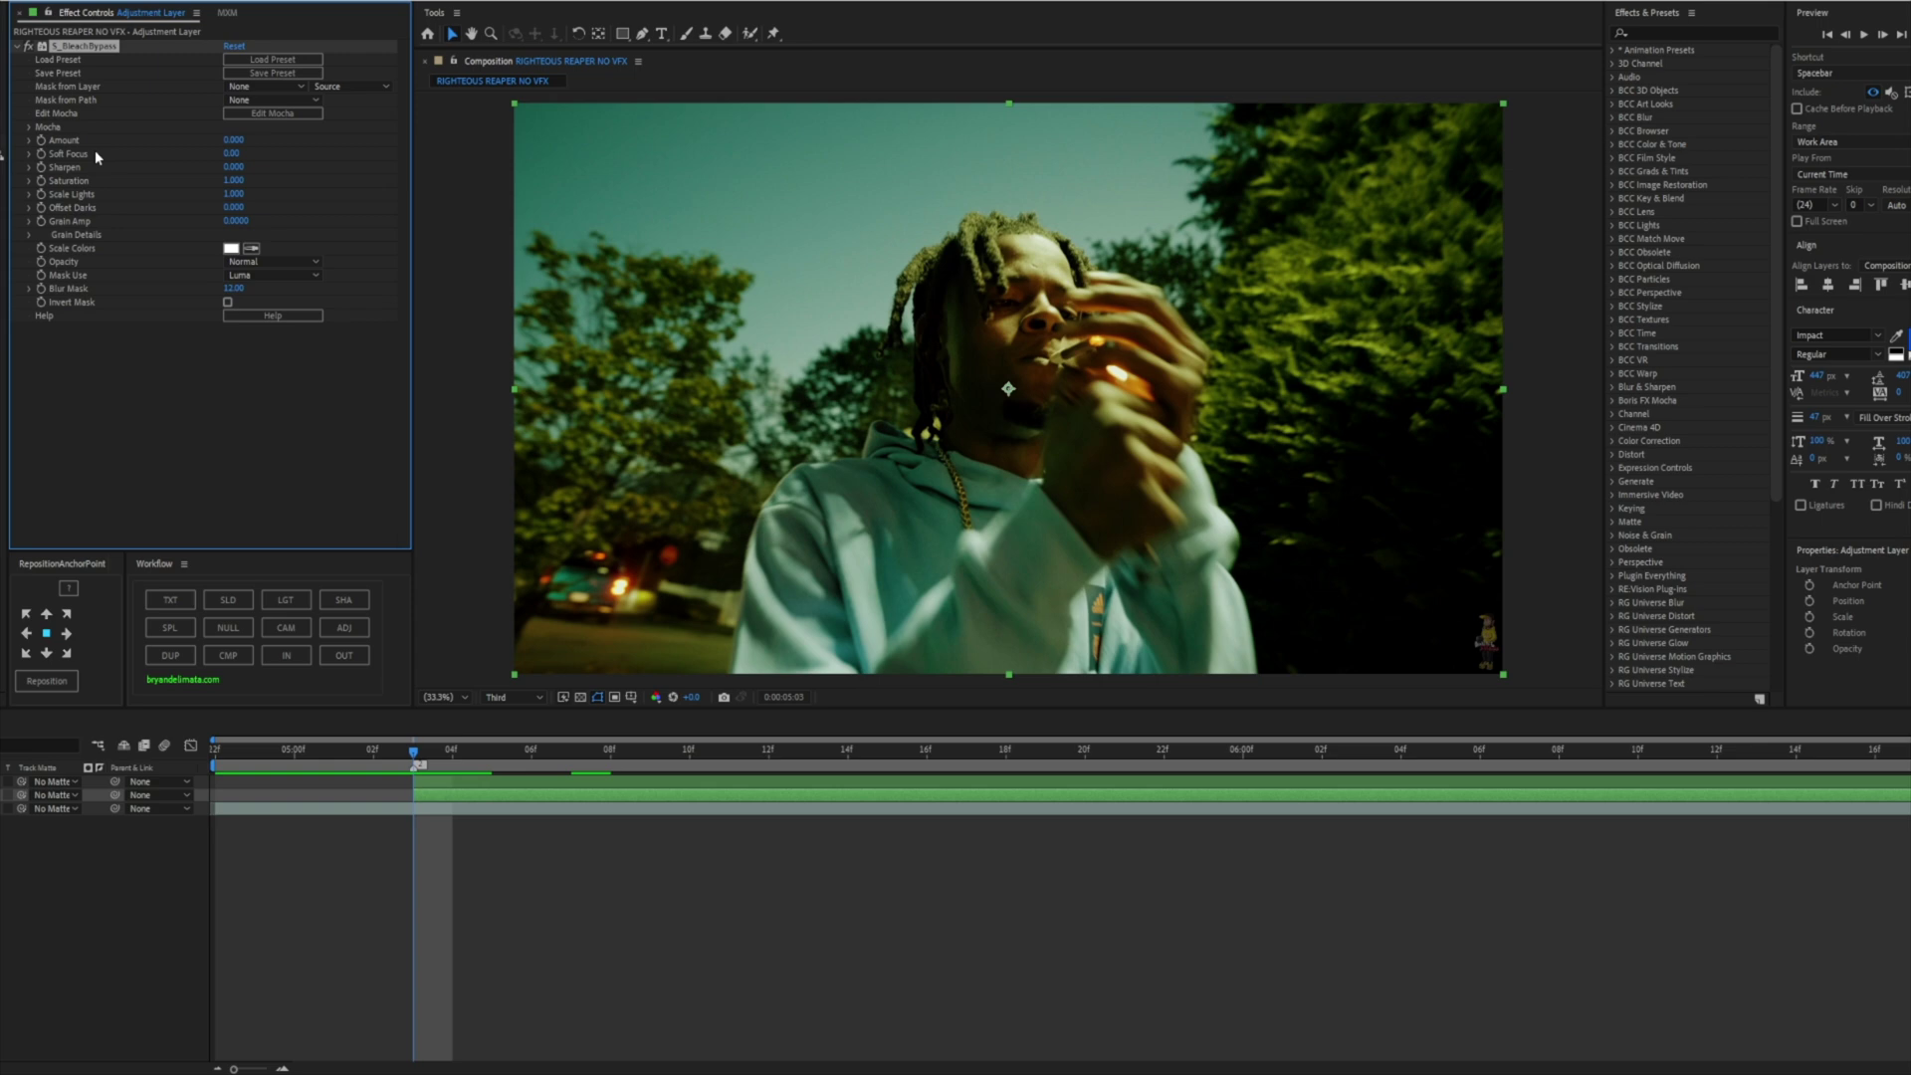
Reveal the existing effect keyframes, add a raised S_BleachBypass Amount keyframe at their end point, 0:00:06:00, and preview the animation
left_click(1180, 781)
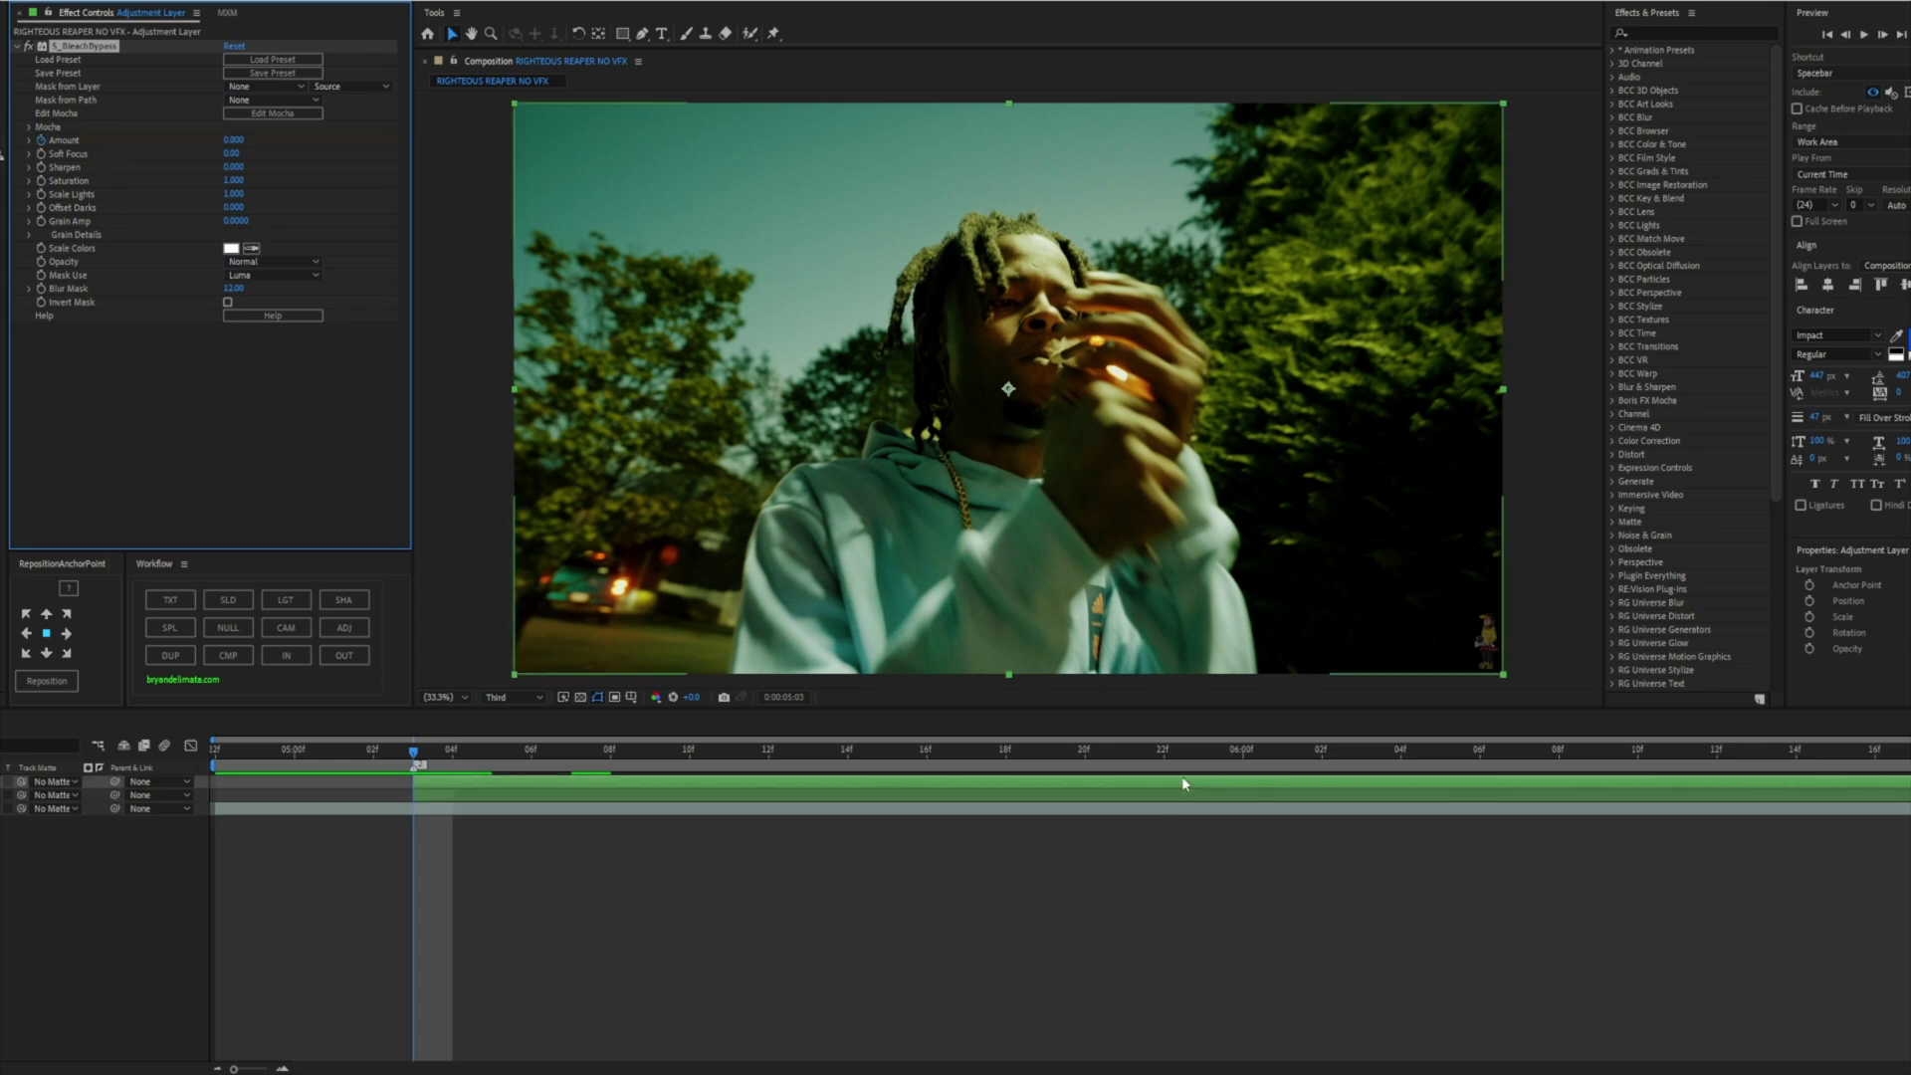
key("u")
left_click(1250, 762)
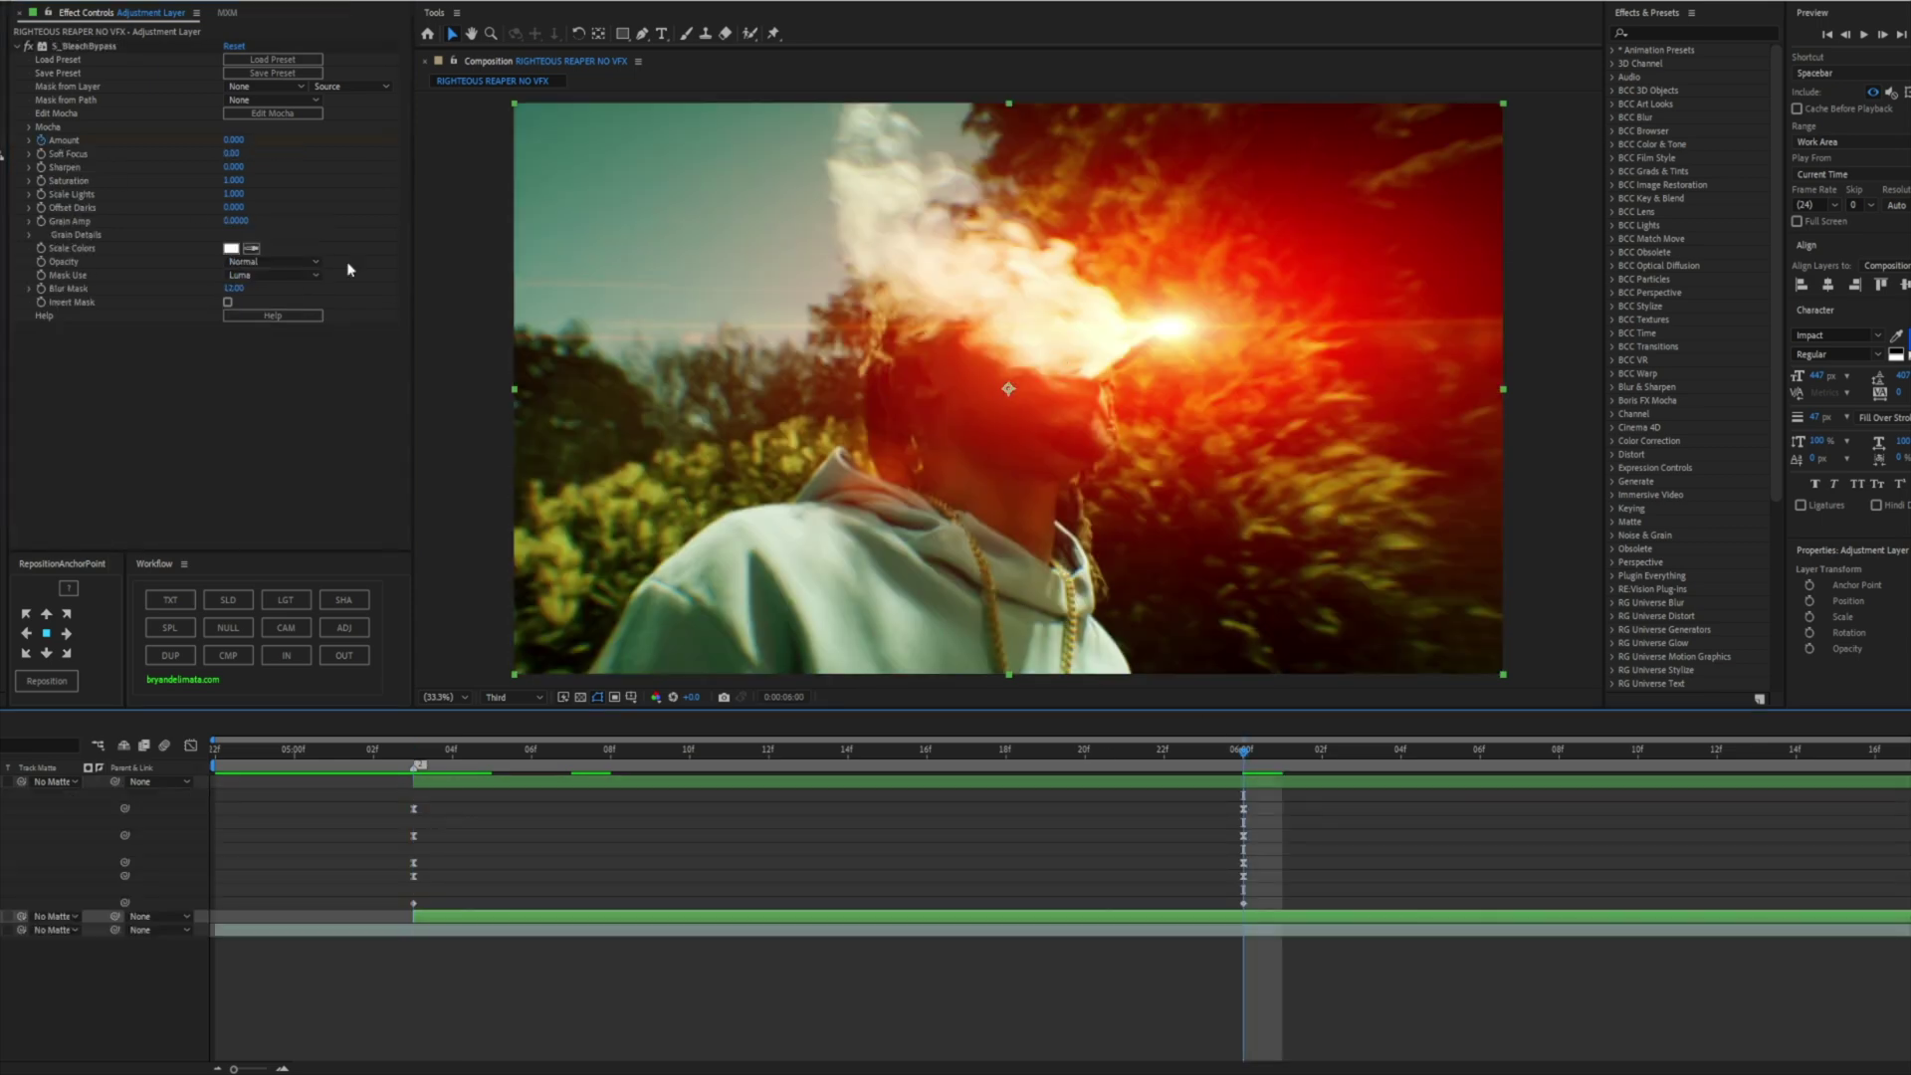
left_click_drag(238, 139, 256, 136)
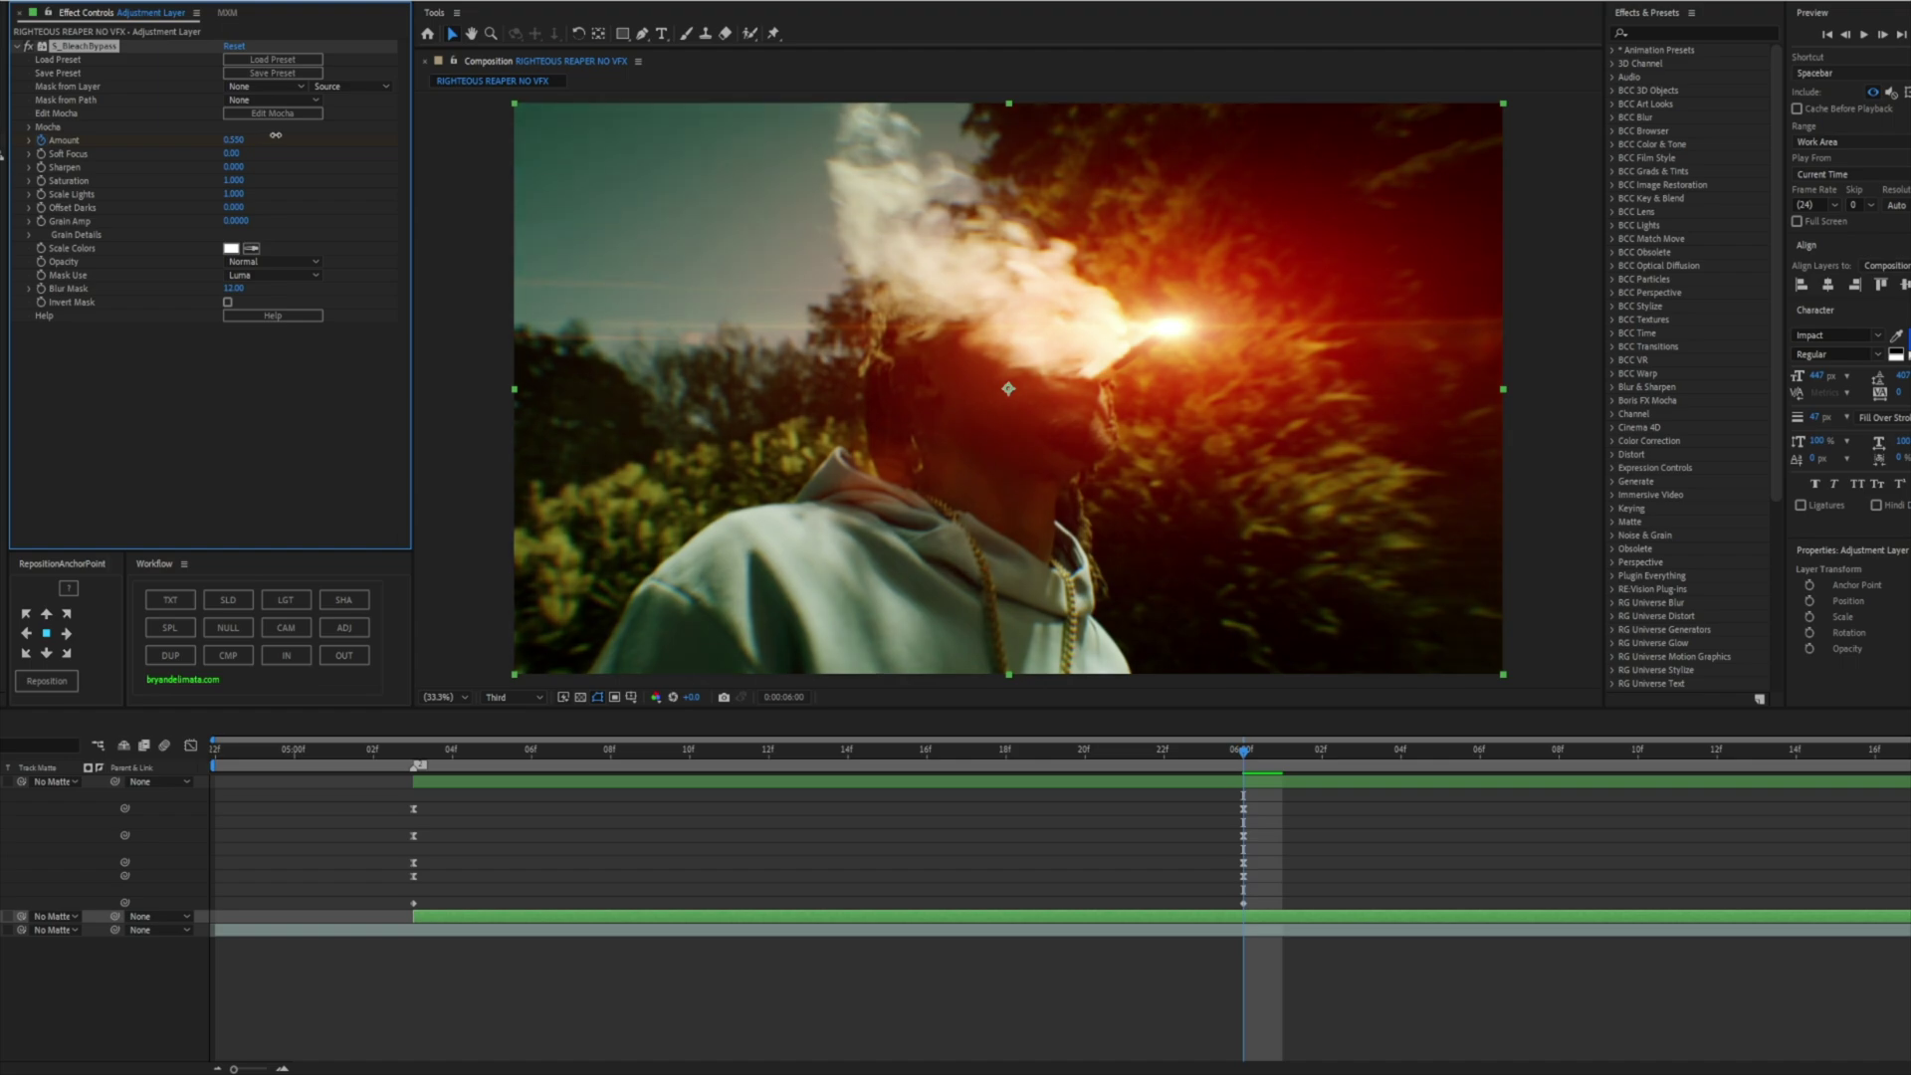
key("space")
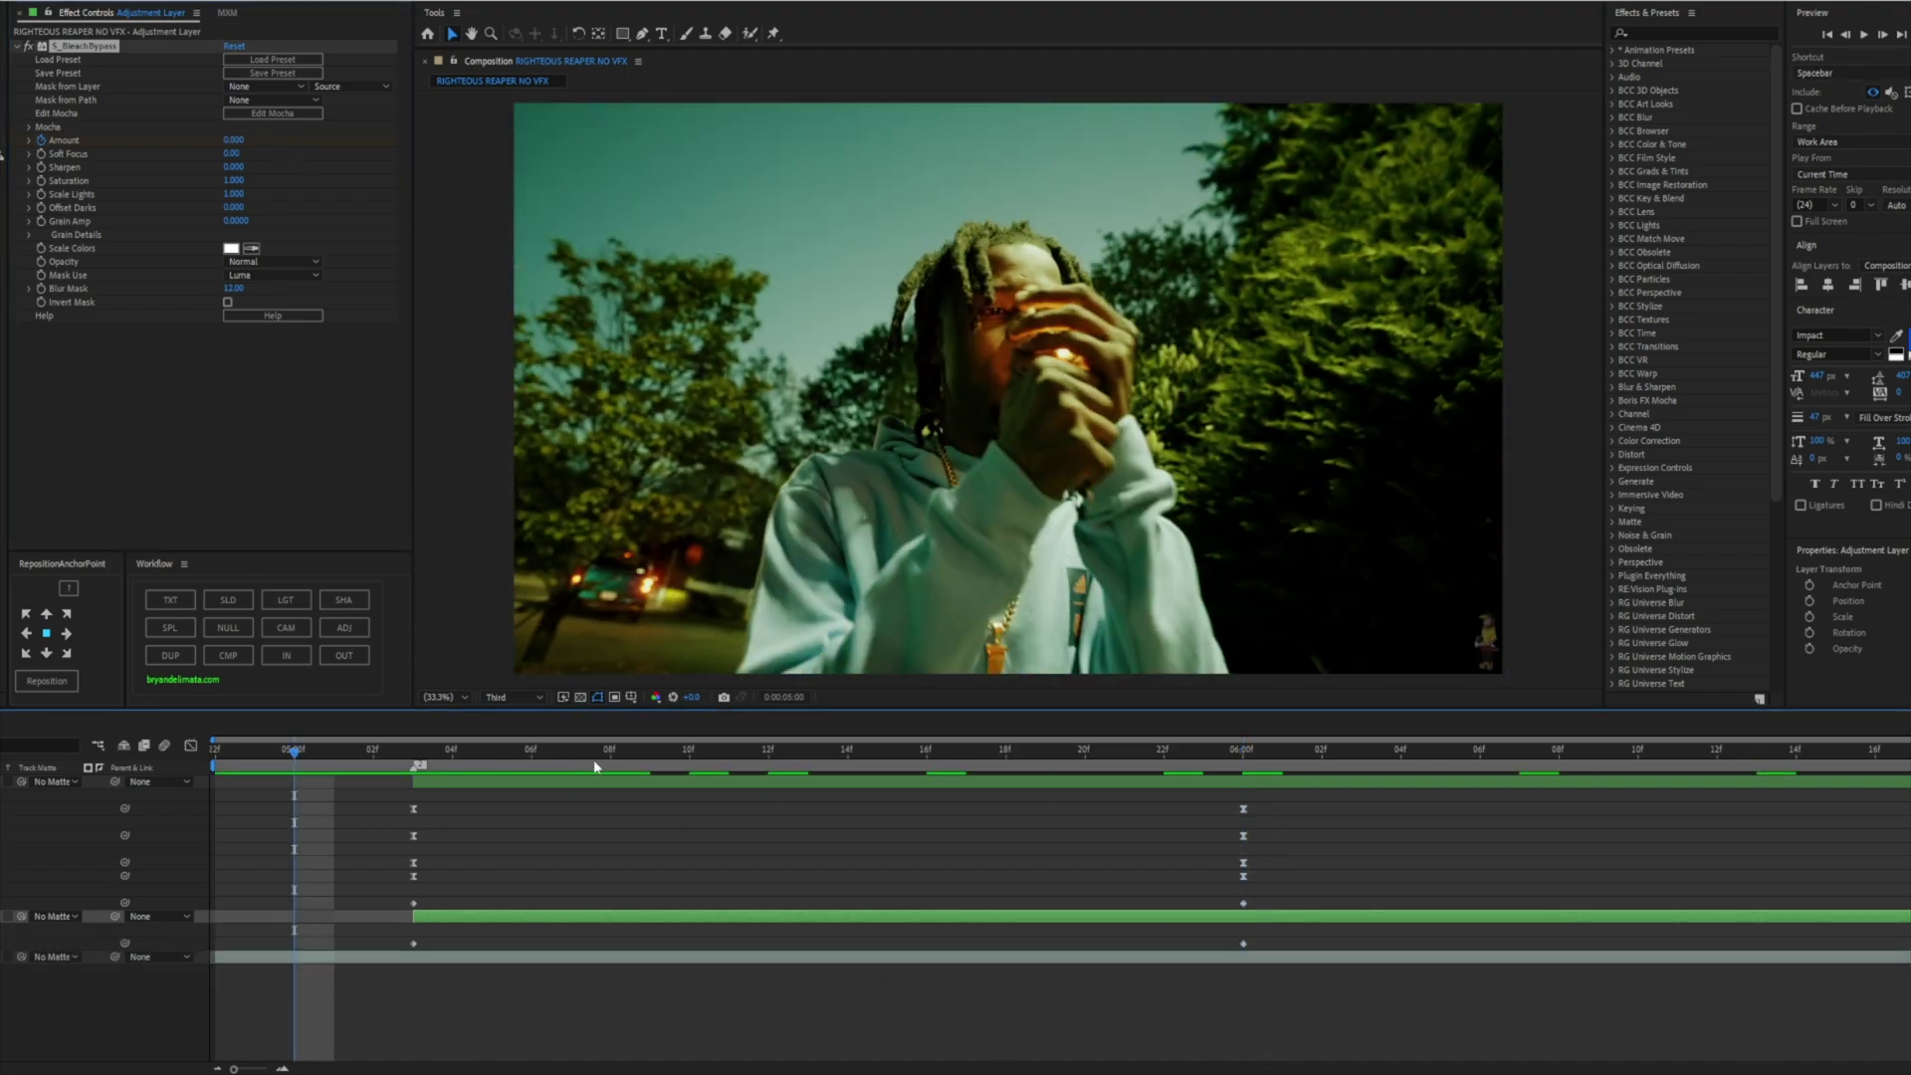